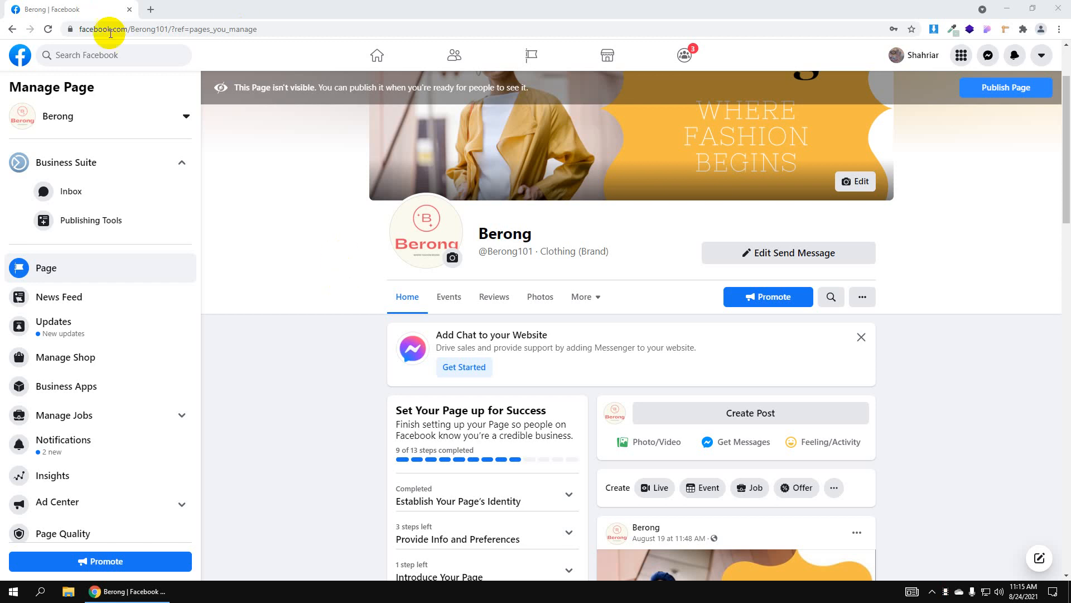
Search the web for "facebook ad manager" in a new browser tab and open Facebook Ads Manager from the results
left_click(150, 9)
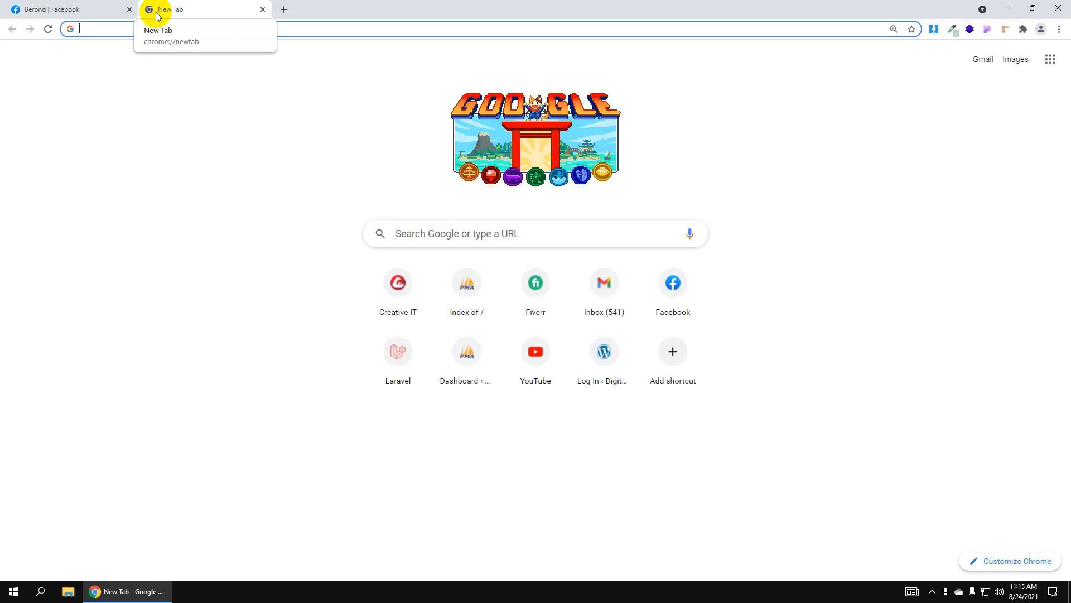
type("fa")
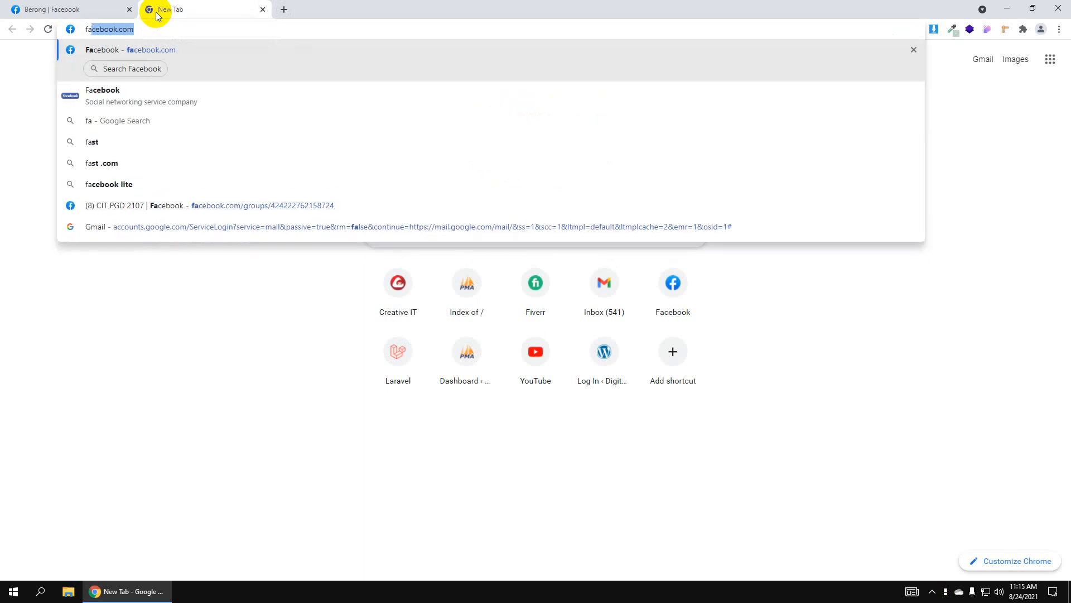
type("ce")
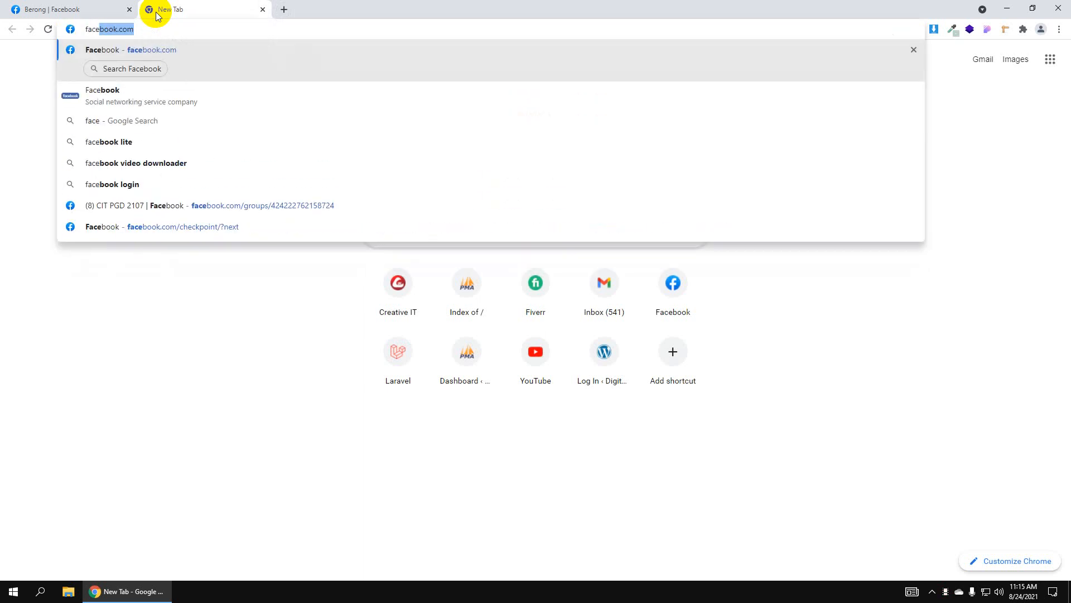
type("book ad manager")
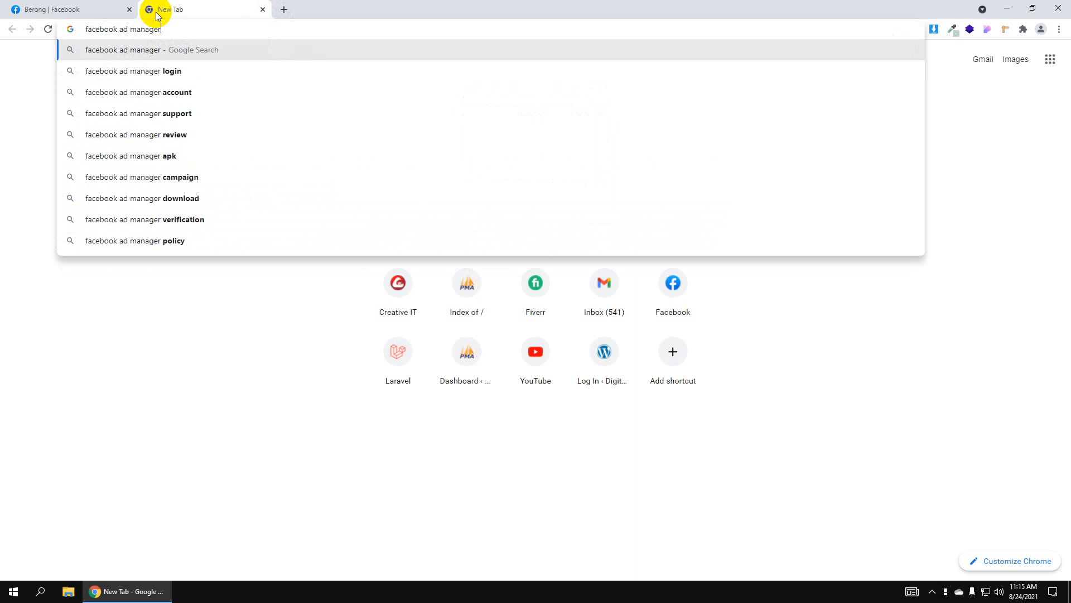
key("Return")
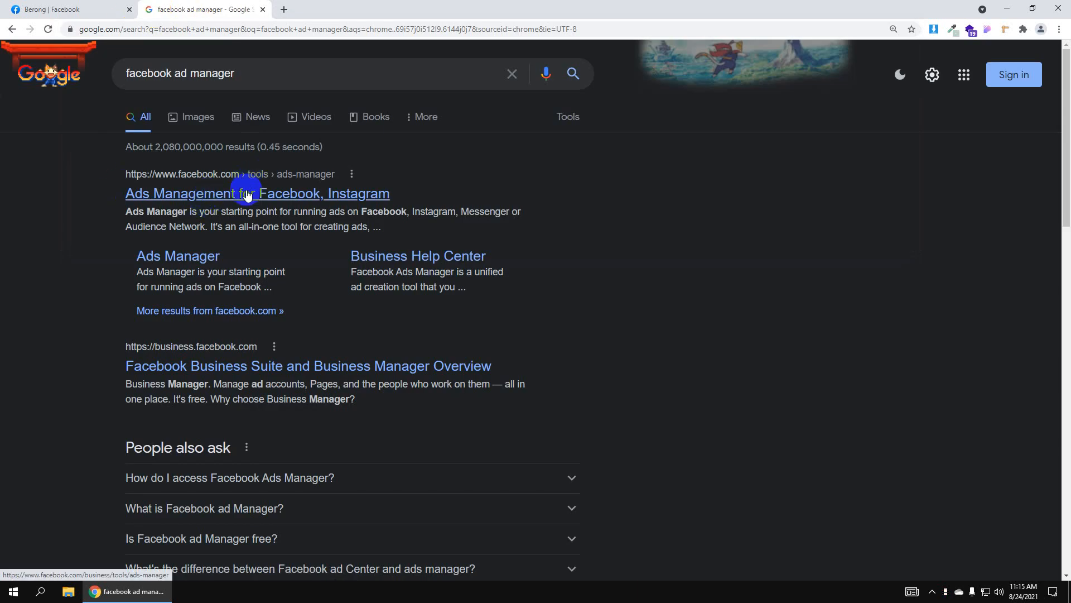
left_click(261, 199)
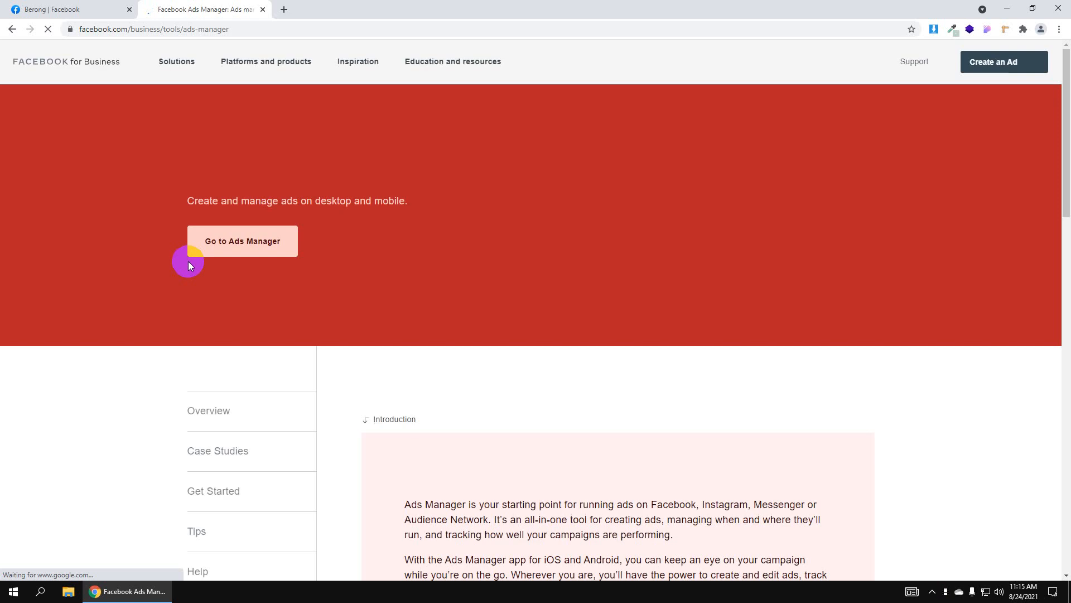
left_click(256, 243)
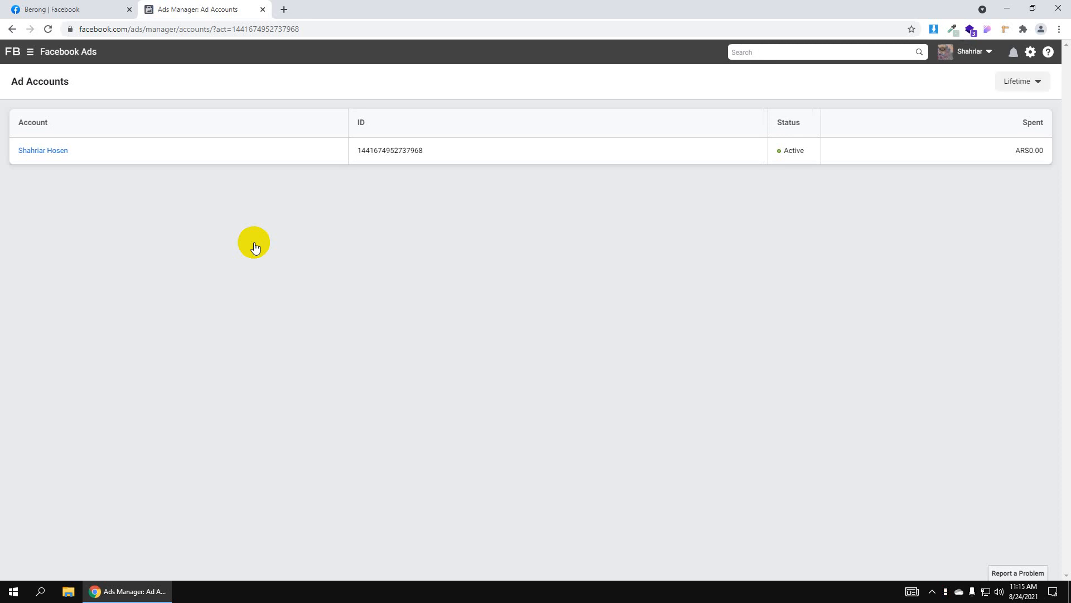
Open the listed ad account's campaigns and accept Facebook's non-discrimination policy
key("ctrl+plus")
key("ctrl+plus")
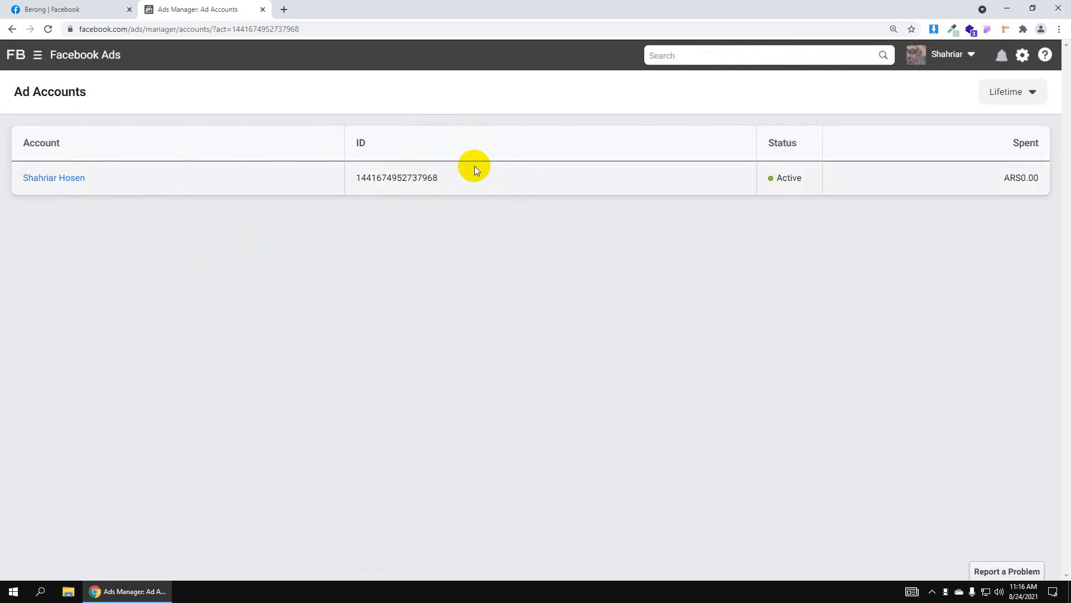
left_click(53, 178)
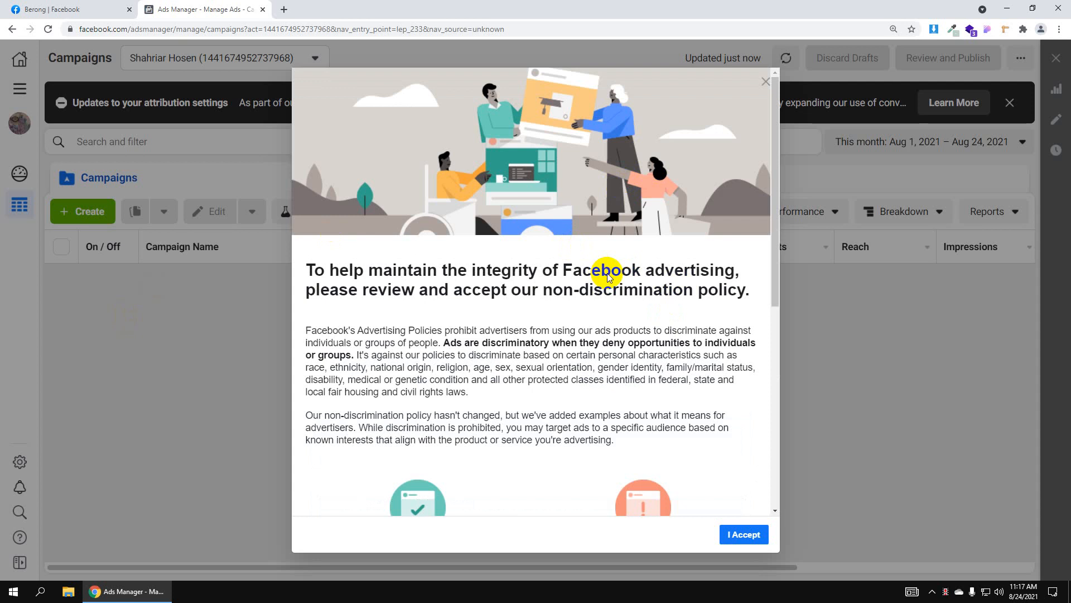
scroll(608, 277, "down", 7)
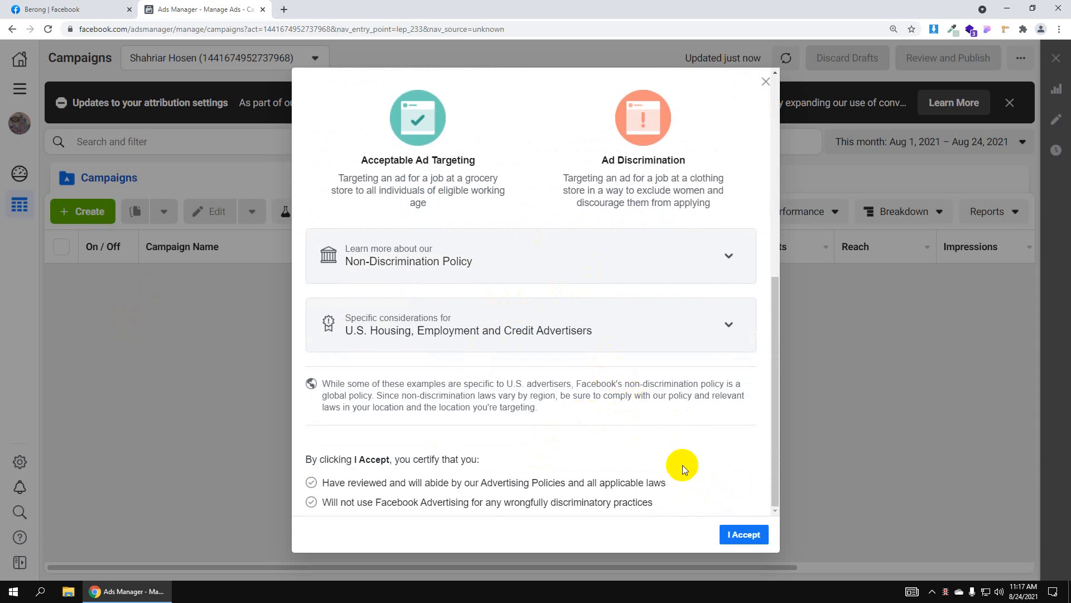
left_click(727, 534)
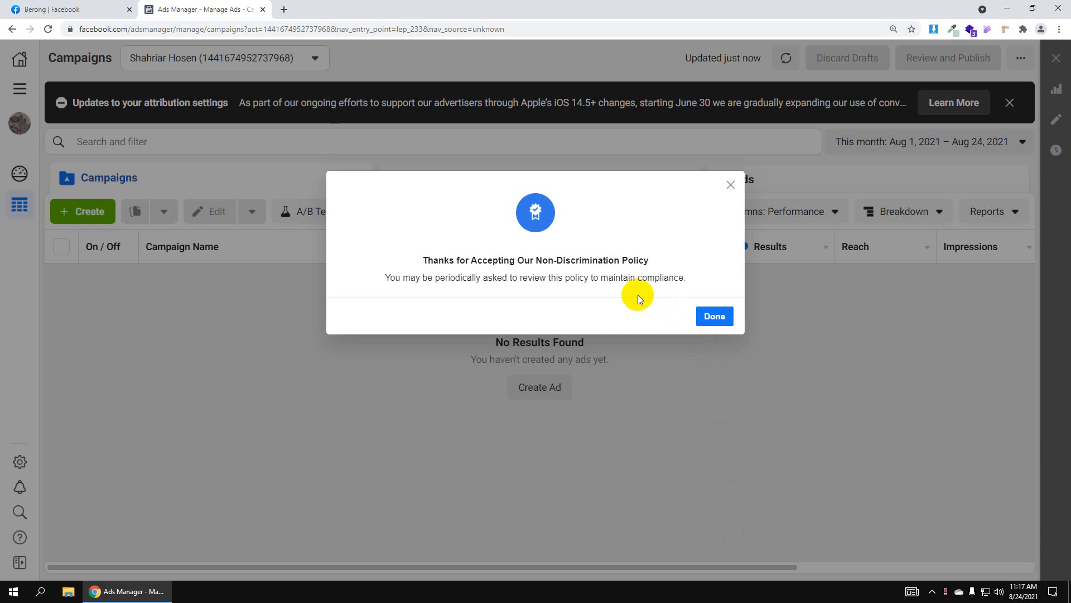
left_click(709, 318)
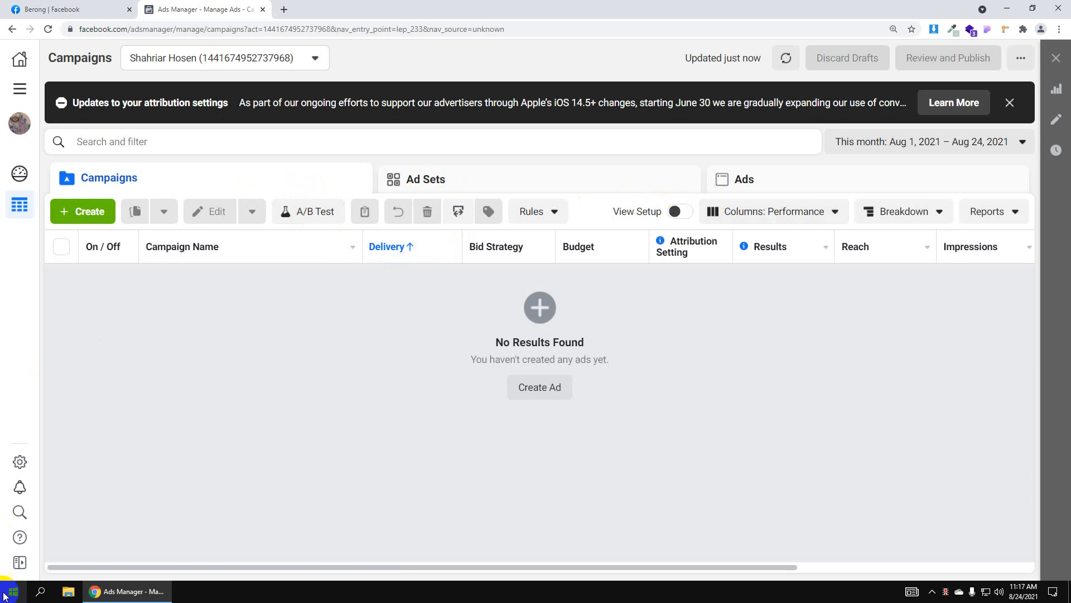
Switch to Paint, maximize its window and enlarge the blank canvas to about 1914 × 935 px
left_click(40, 591)
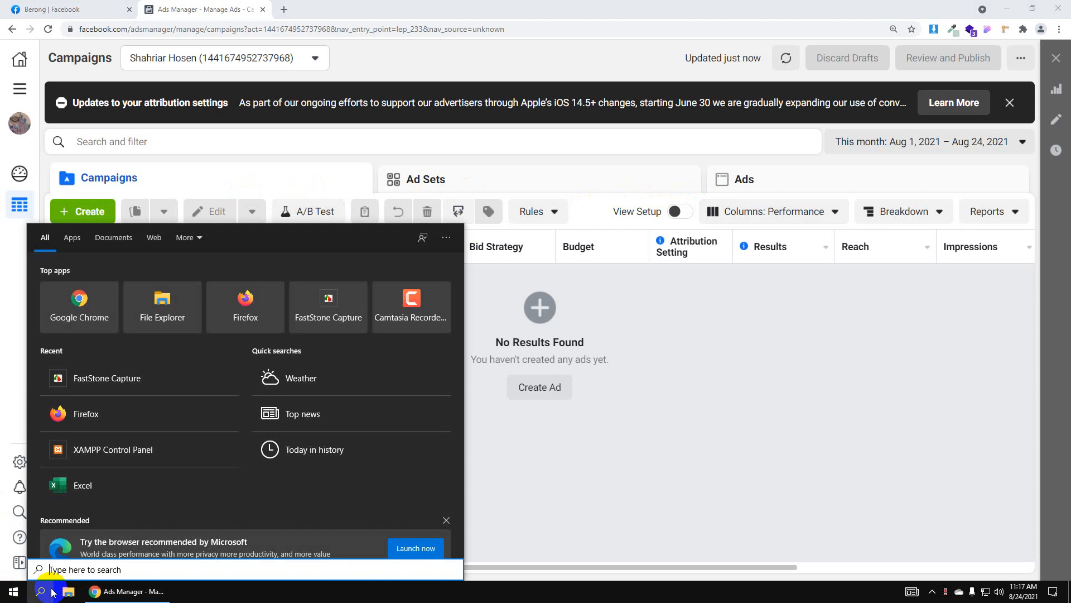
type("pa")
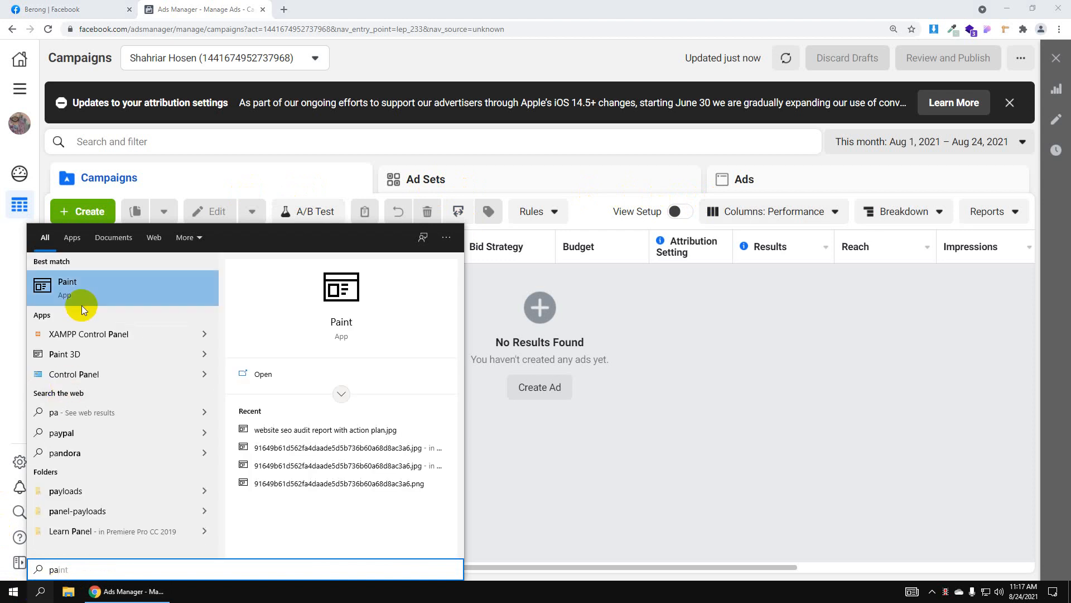
left_click(82, 306)
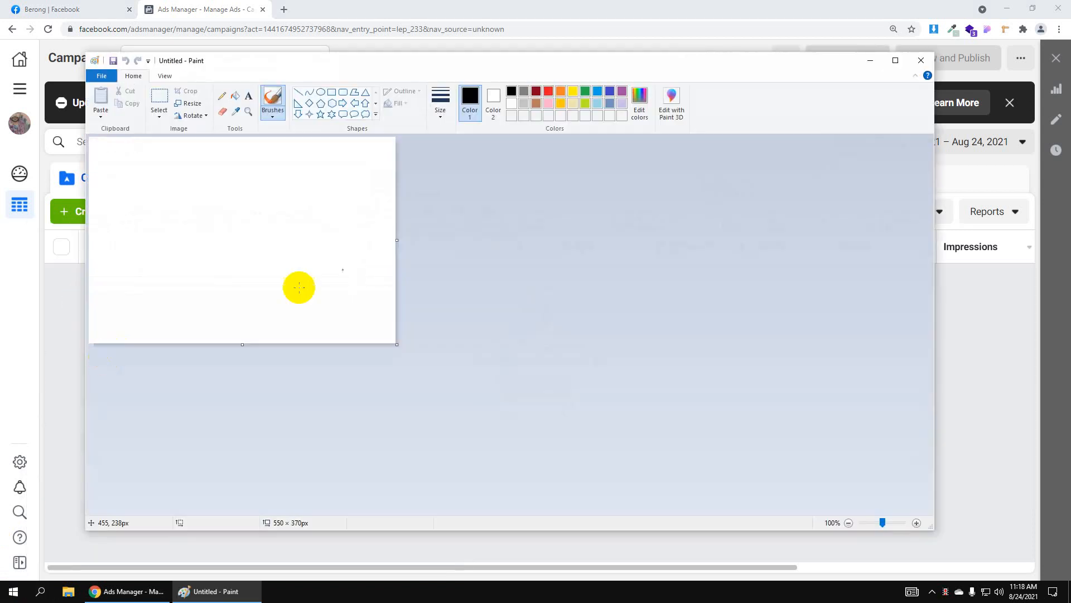
mouse_move(399, 345)
left_mouse_down()
mouse_move(679, 440)
mouse_move(917, 541)
left_mouse_up()
left_click(899, 64)
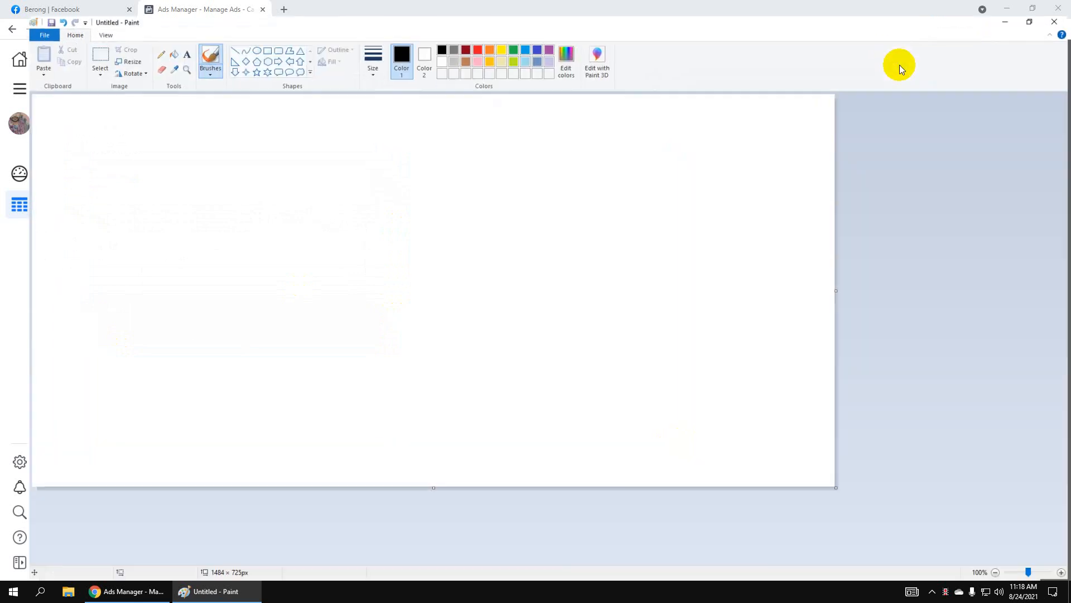
left_click_drag(832, 486, 1069, 600)
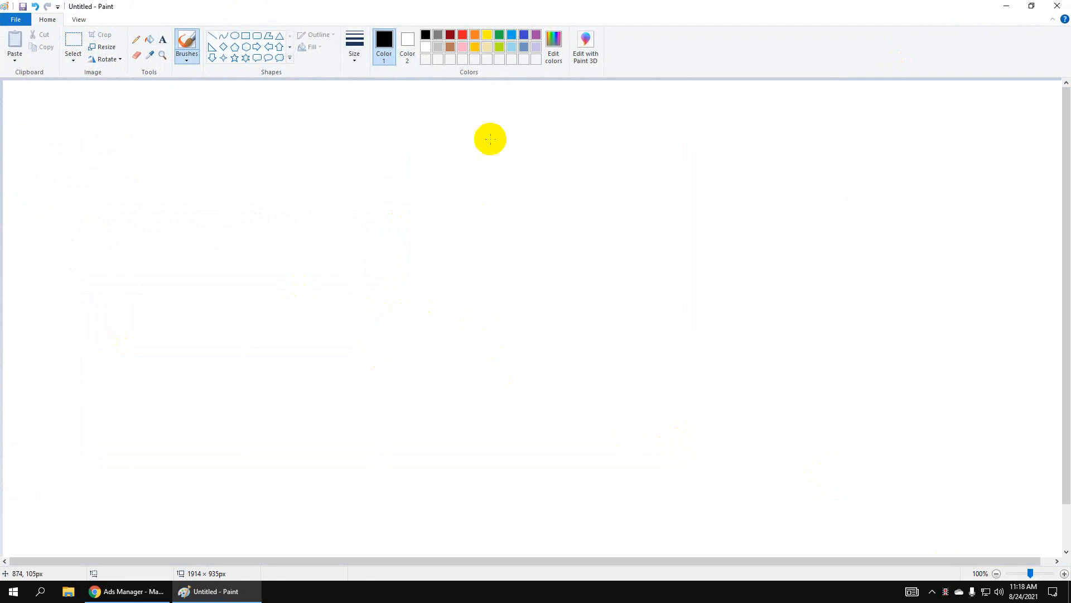
Draw a black-outlined rectangle of about 489 × 110 px near the top centre of the canvas
left_click(246, 35)
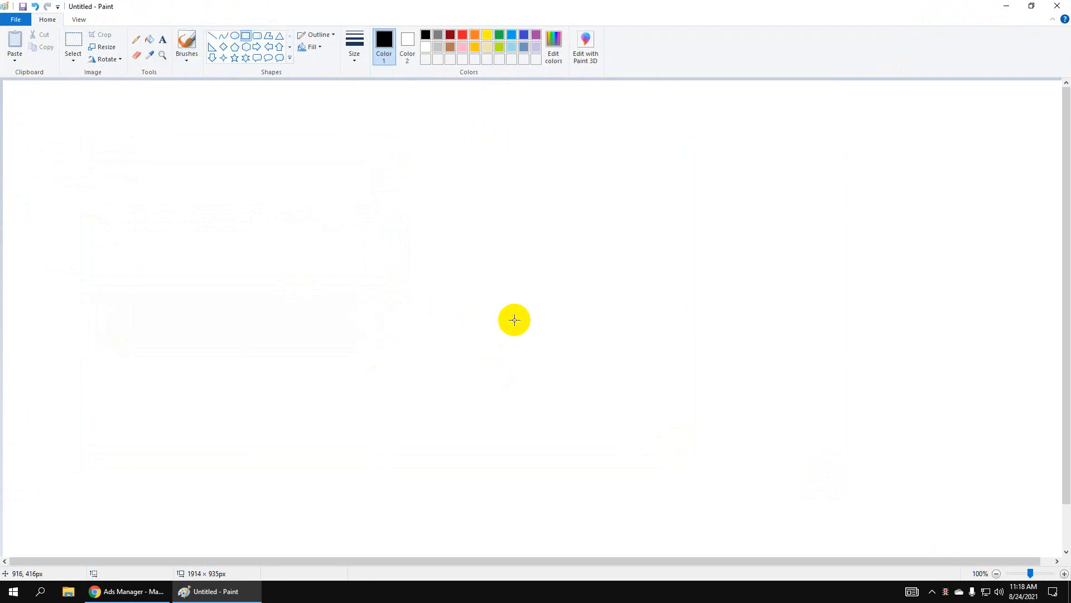
left_click_drag(369, 126, 642, 187)
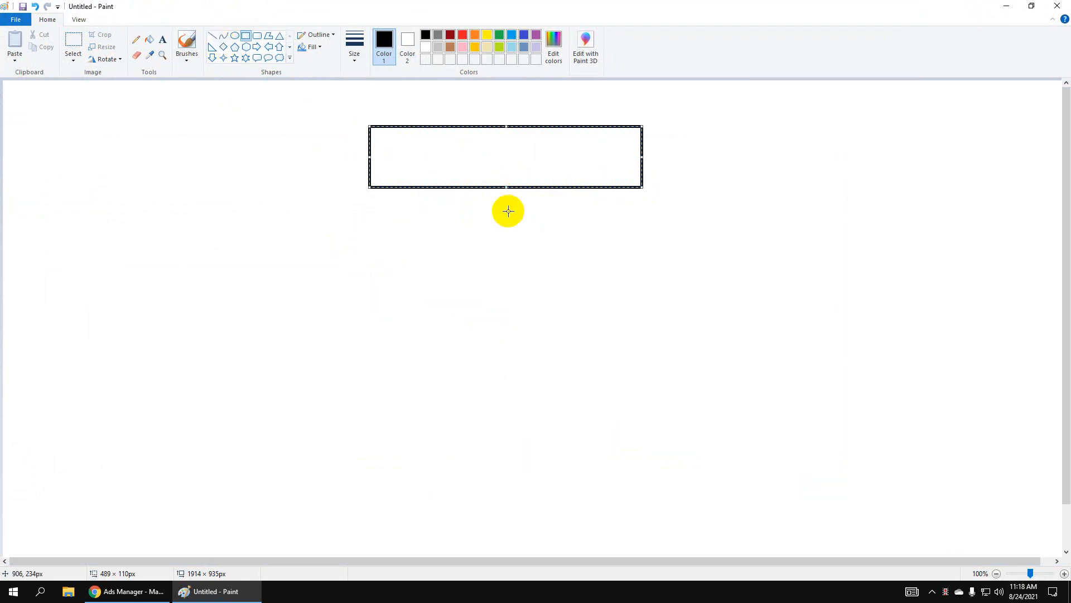
left_click(508, 211)
Draw a short vertical stem below the rectangle and a horizontal line extending to both sides of it
left_click_drag(503, 188, 363, 207)
left_click(472, 212)
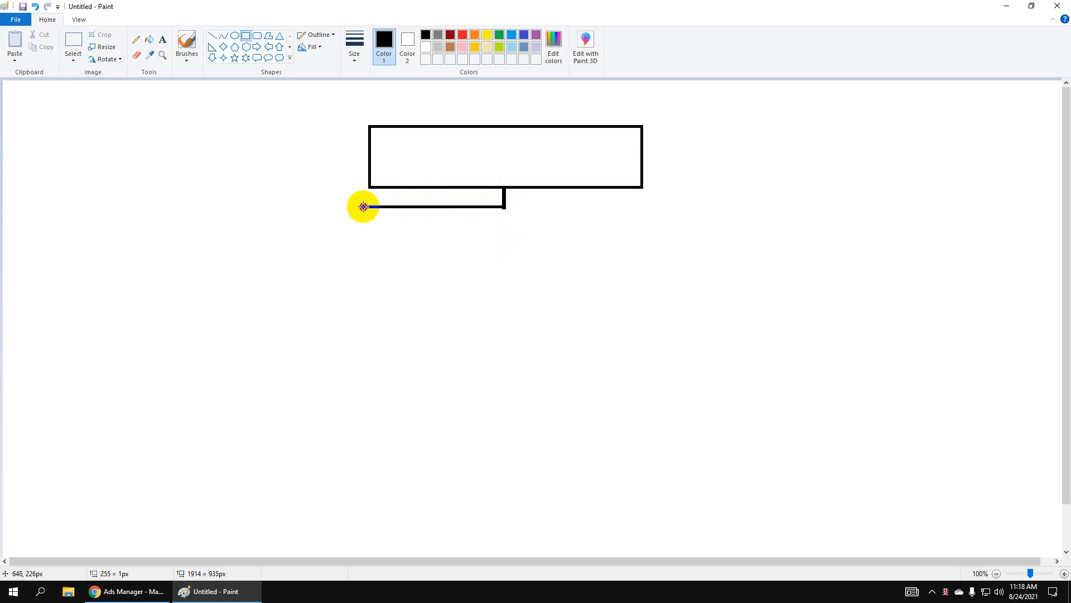
left_click_drag(363, 207, 363, 208)
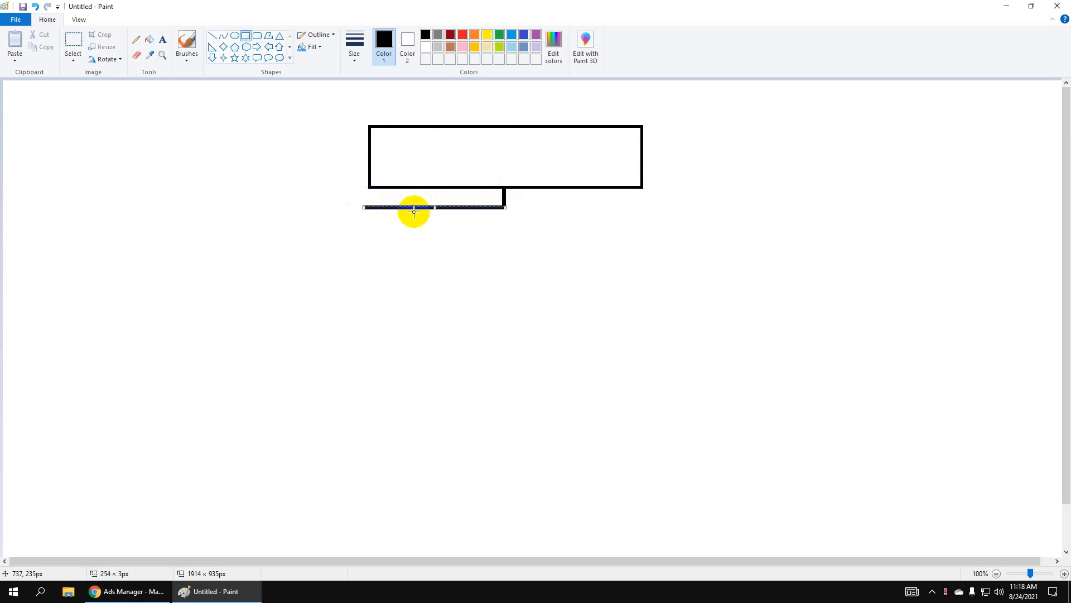
left_click(414, 208)
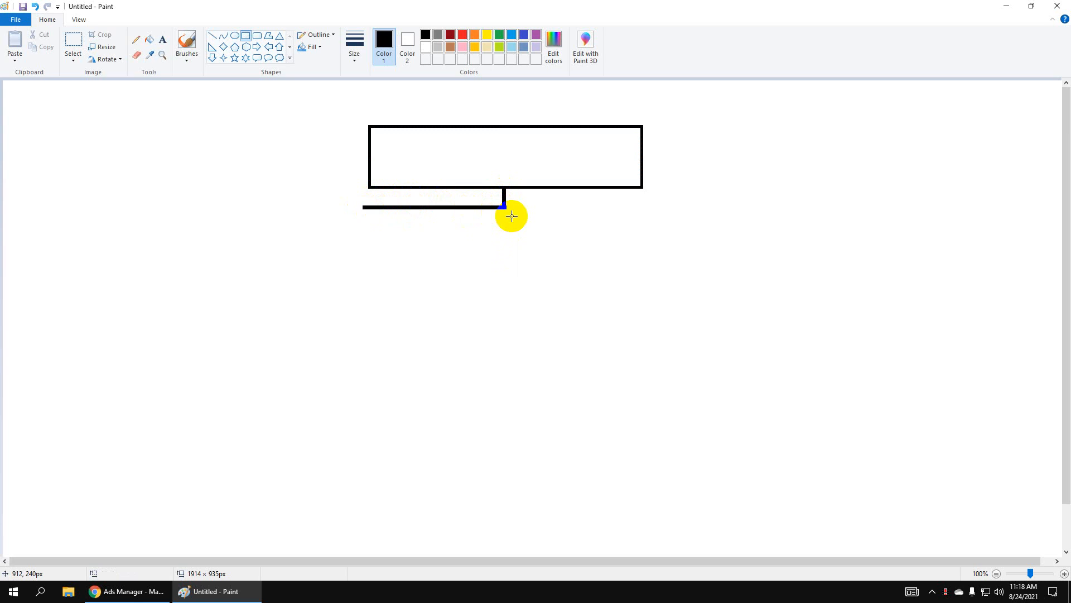
left_click_drag(505, 207, 662, 206)
left_click(415, 246)
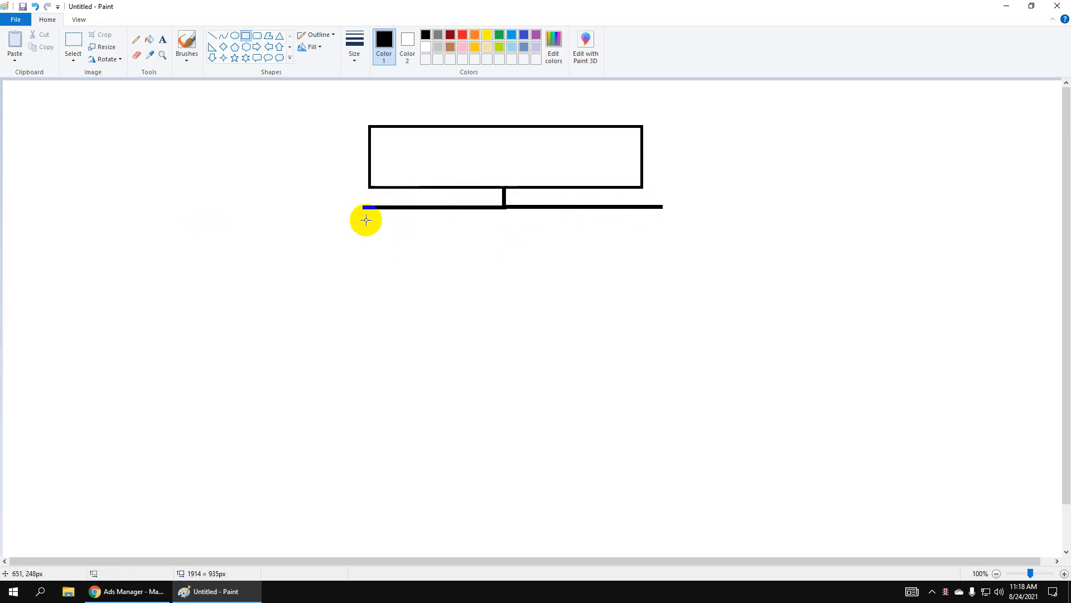
Draw a downward branch of about 70 px at each end of the horizontal line and a smaller rectangle beneath each
left_click_drag(363, 207, 365, 245)
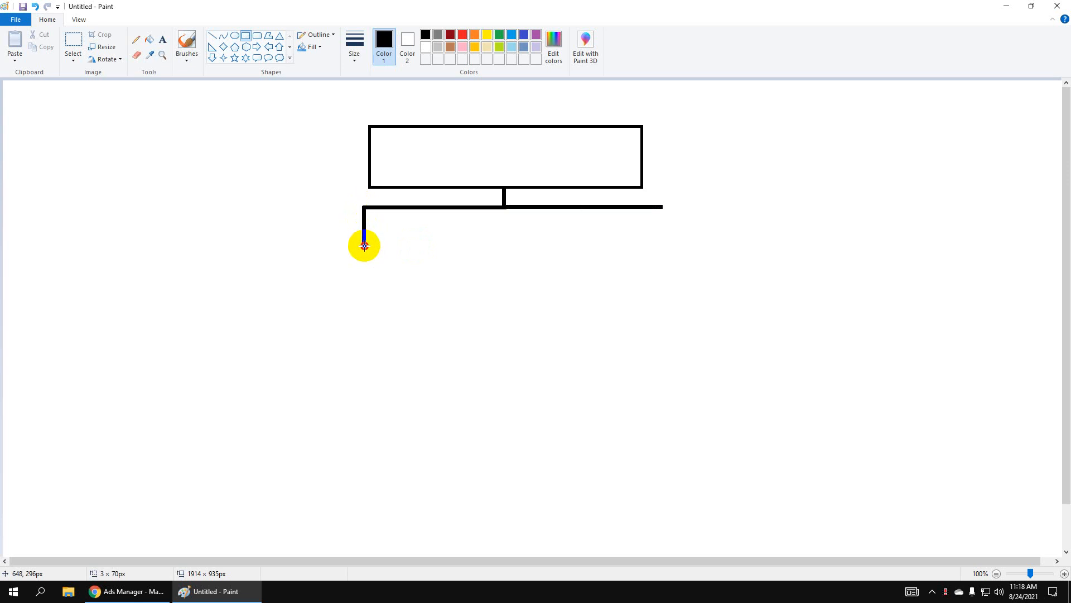
left_click_drag(661, 207, 661, 246)
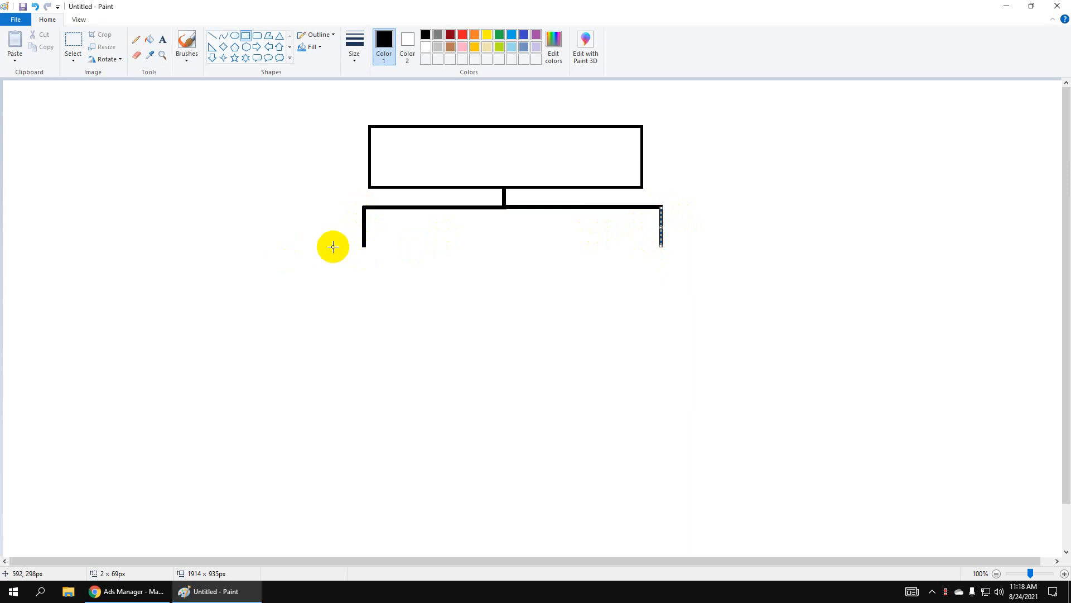
left_click_drag(313, 249, 434, 293)
left_click_drag(627, 250, 728, 292)
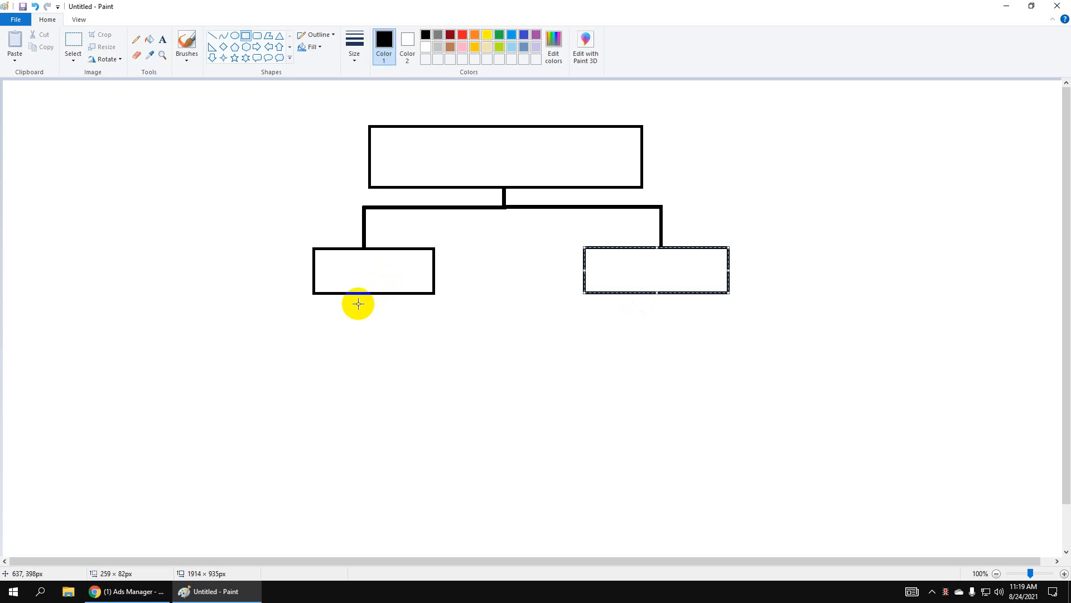
Draw a short vertical stem below the left rectangle and a horizontal line about 408 px wide across its end
mouse_move(372, 294)
left_mouse_down()
mouse_move(373, 319)
mouse_move(371, 293)
left_mouse_up()
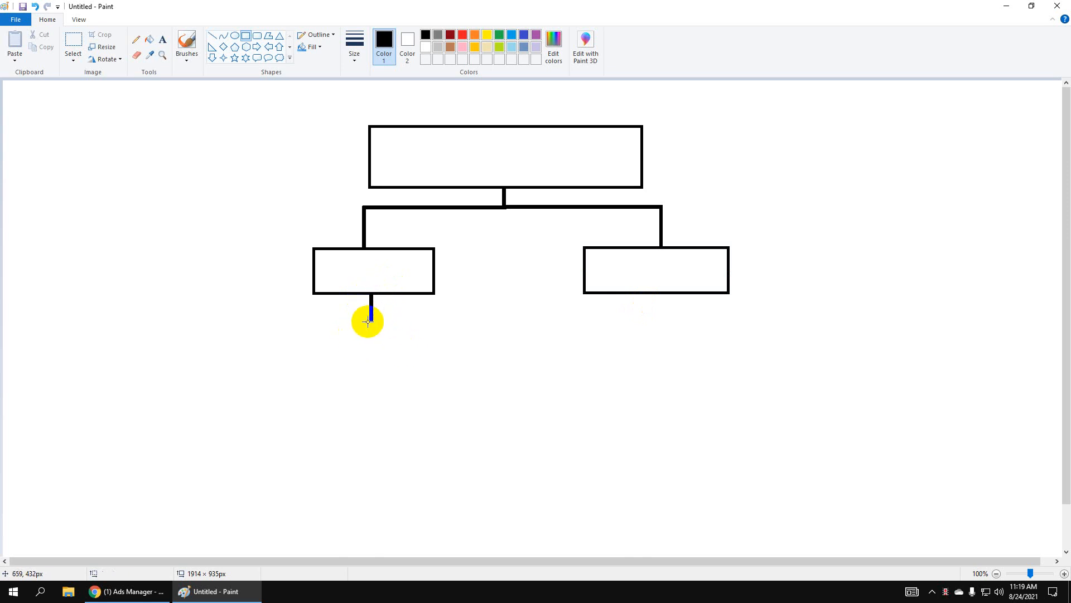
left_click_drag(256, 328, 431, 319)
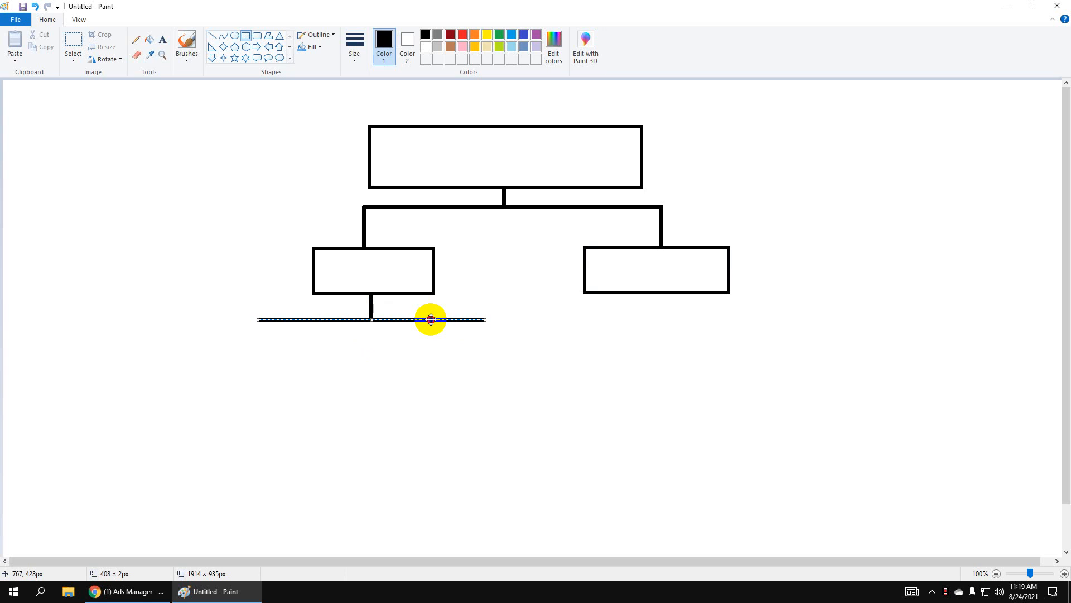
left_click(610, 335)
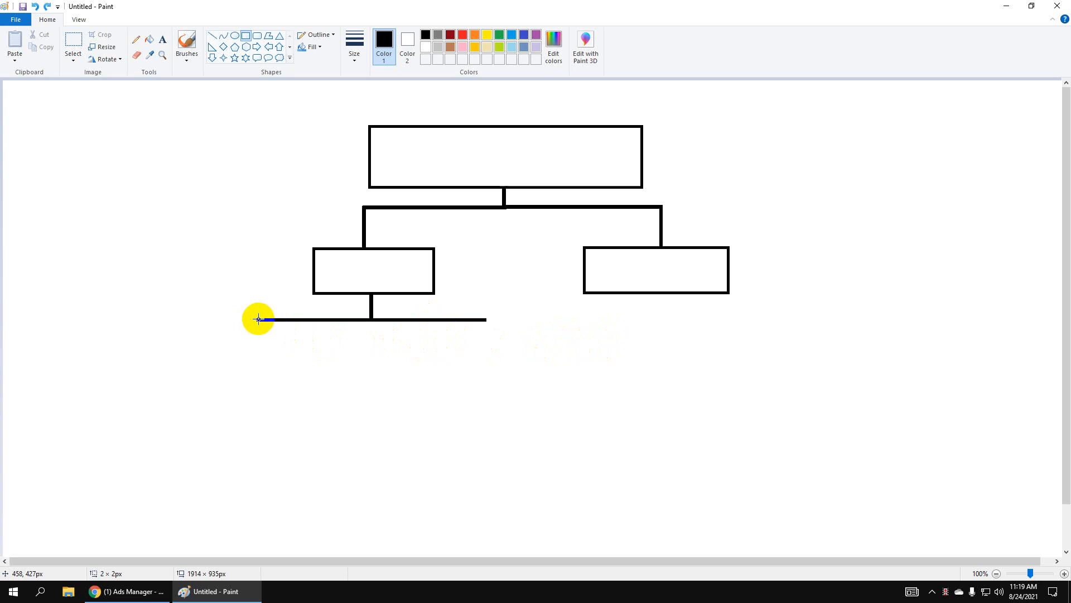
Draw three downward branches of about 70 px from the left end, middle and right end of the lower-left horizontal line
left_click_drag(258, 320, 257, 362)
left_click_drag(371, 320, 371, 363)
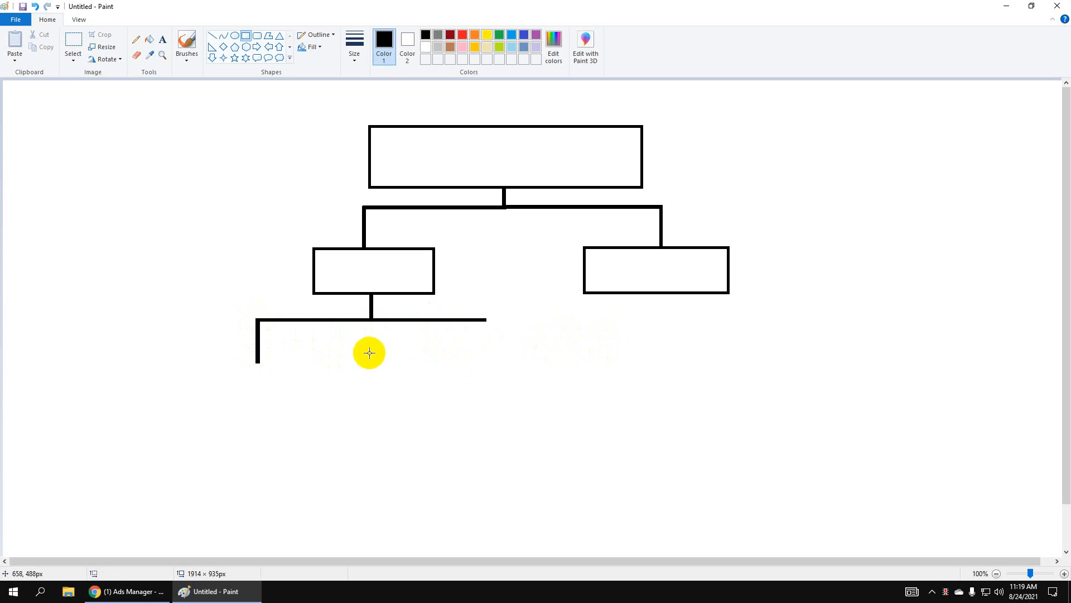
left_click_drag(371, 320, 372, 358)
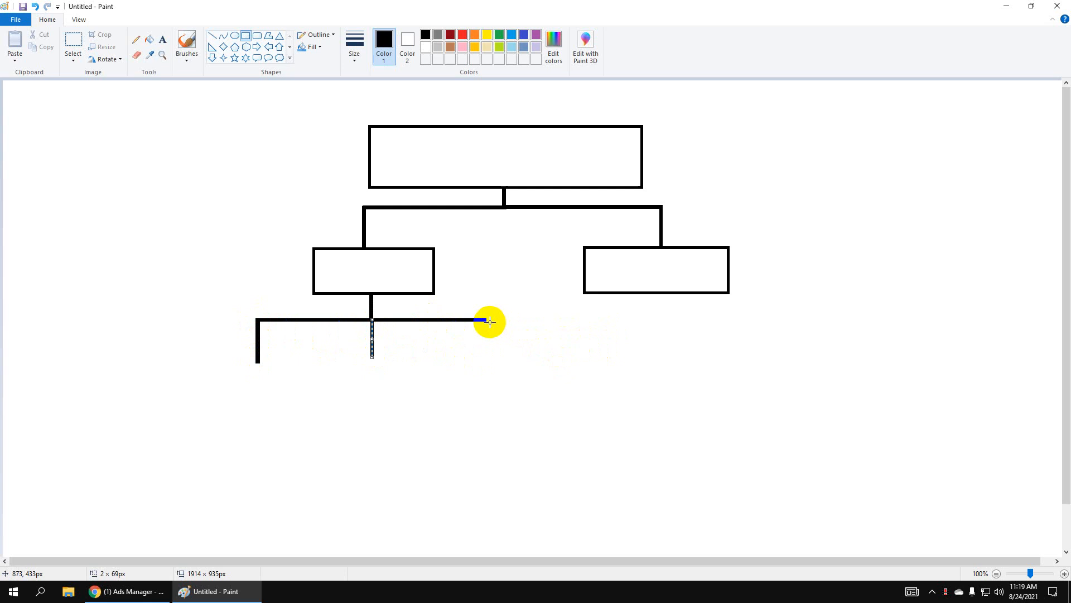
left_click_drag(484, 320, 485, 361)
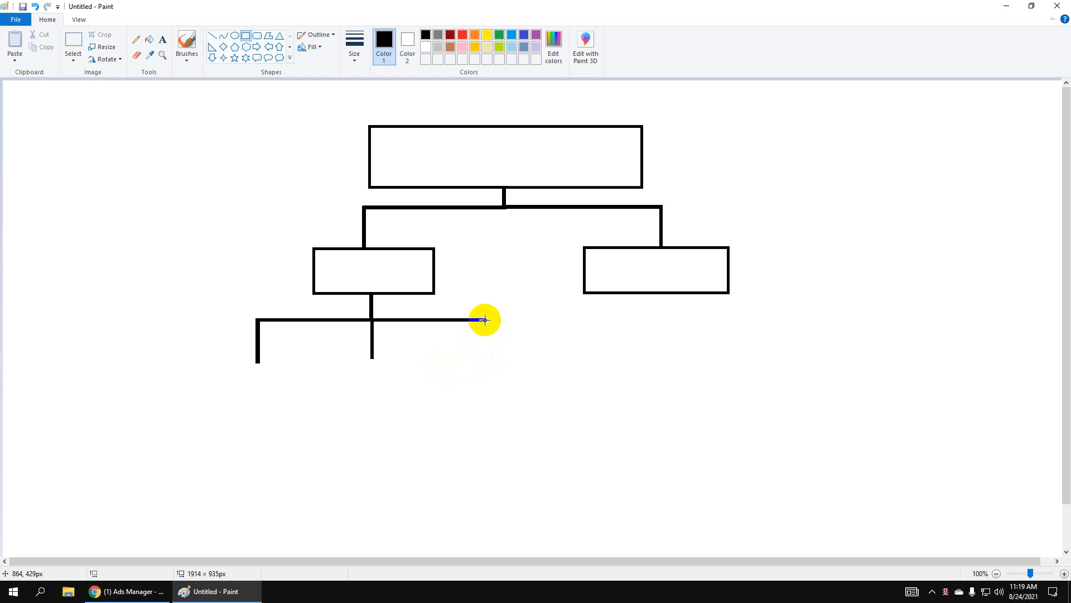
left_click_drag(485, 320, 483, 360)
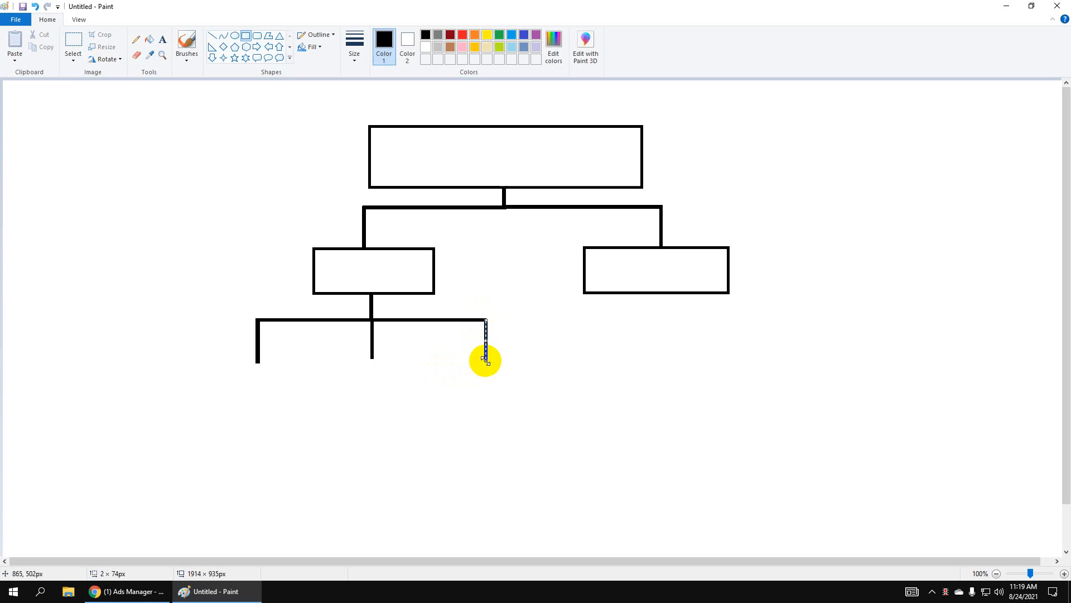
left_click(729, 360)
Draw a vertical stem of about 43 px below the right rectangle and a horizontal line about 322 px wide across its end
left_click_drag(664, 293, 664, 317)
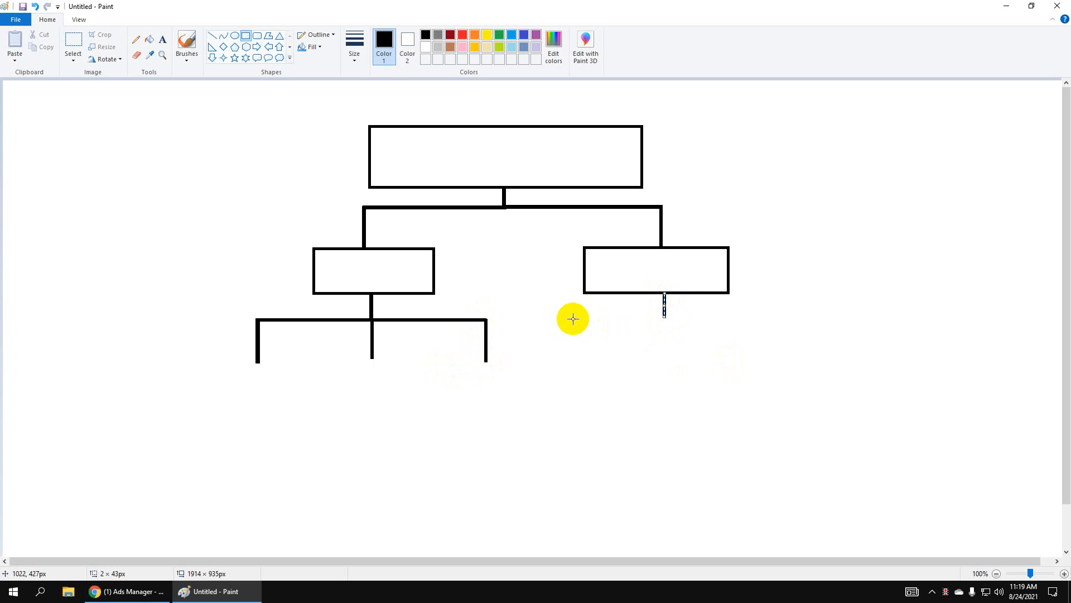
left_click_drag(573, 319, 759, 319)
key("ctrl+z")
left_click_drag(569, 320, 748, 318)
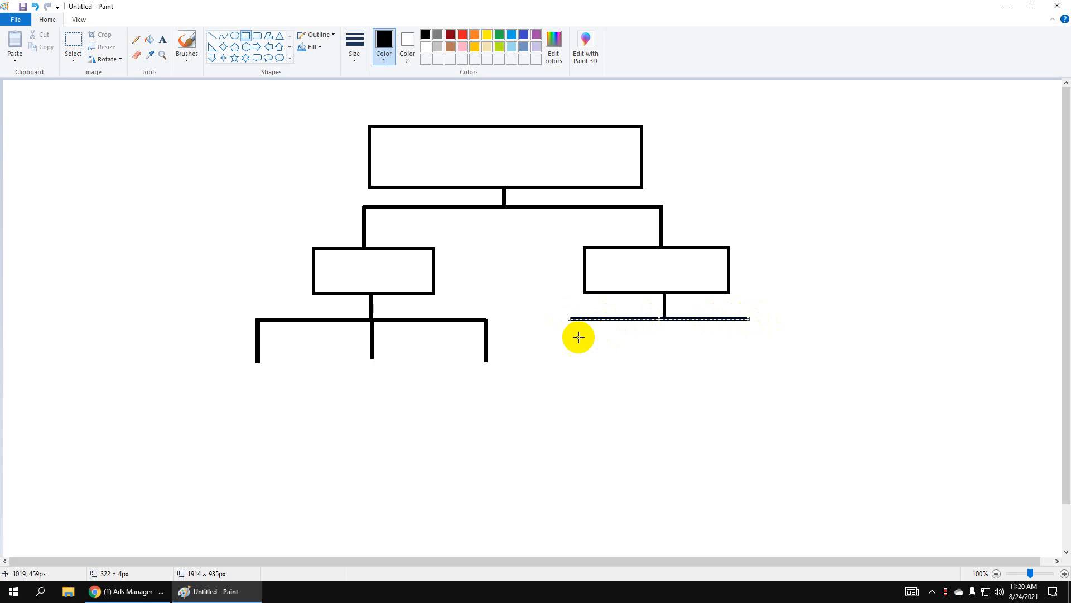
Draw three downward branches of about 71 px from the left end, middle and right end of the lower-right horizontal line
left_click(567, 330)
left_click_drag(570, 323, 570, 355)
left_click_drag(665, 319, 664, 359)
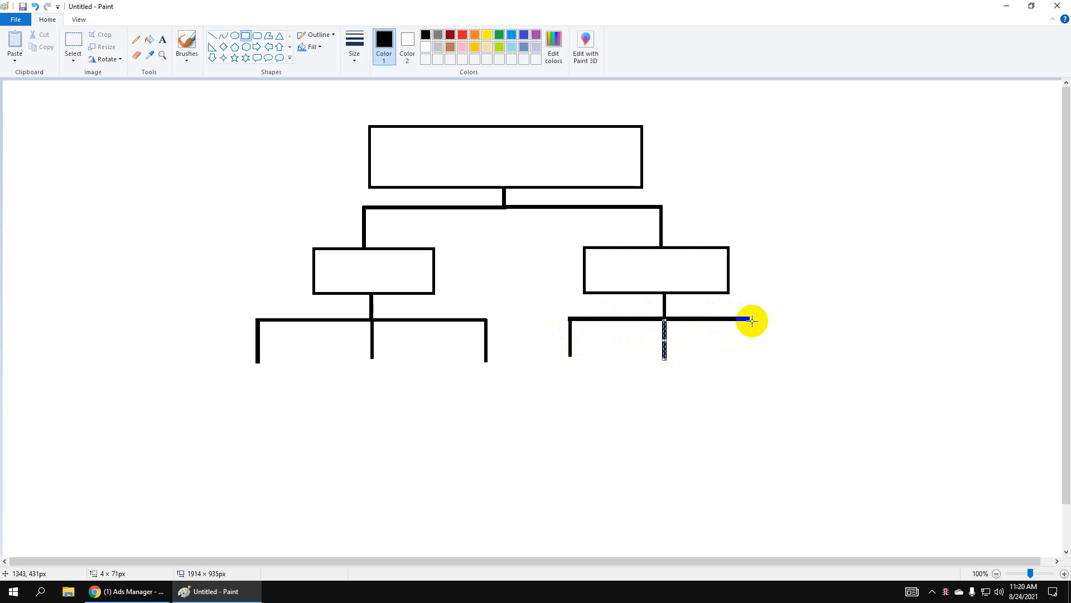
left_click_drag(749, 319, 749, 358)
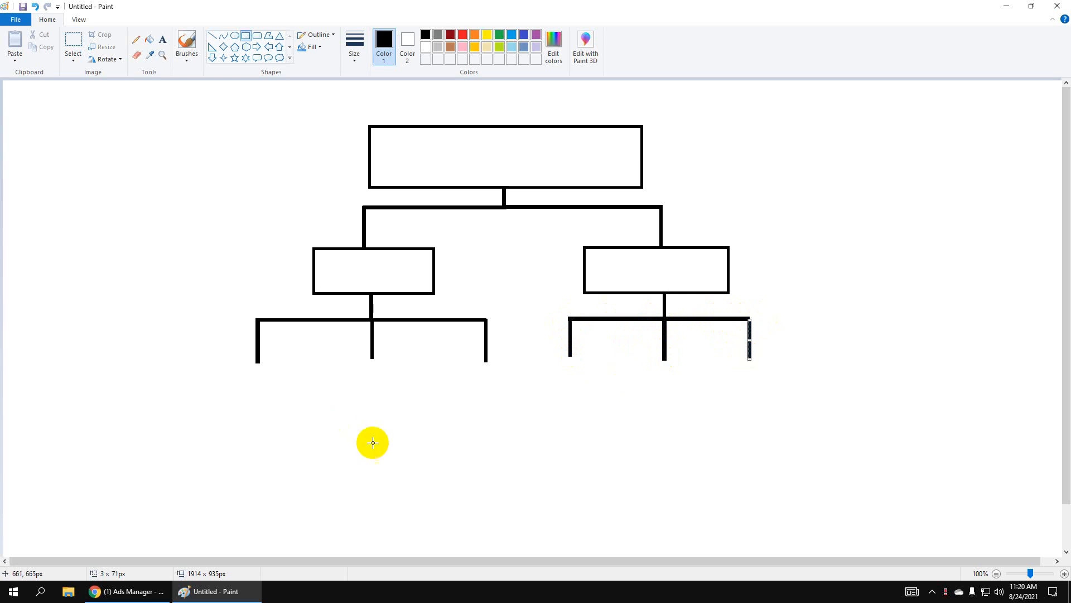
Draw a small rectangle beneath each of the six lower branches, with the third from the left about 143 × 59 px
left_click_drag(205, 360, 392, 361)
left_click(473, 364)
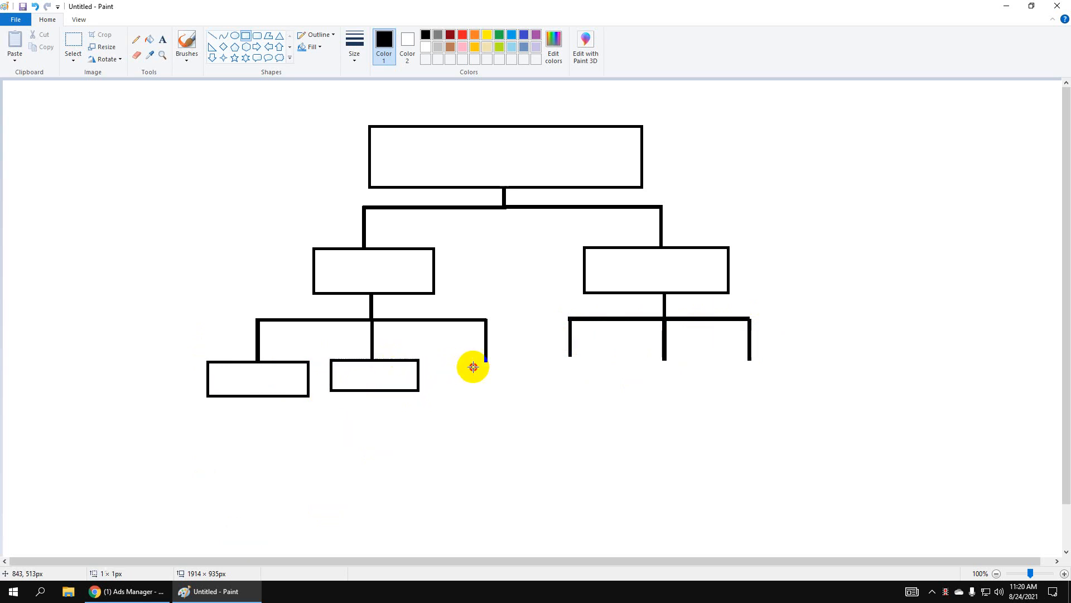
left_click_drag(452, 361, 530, 394)
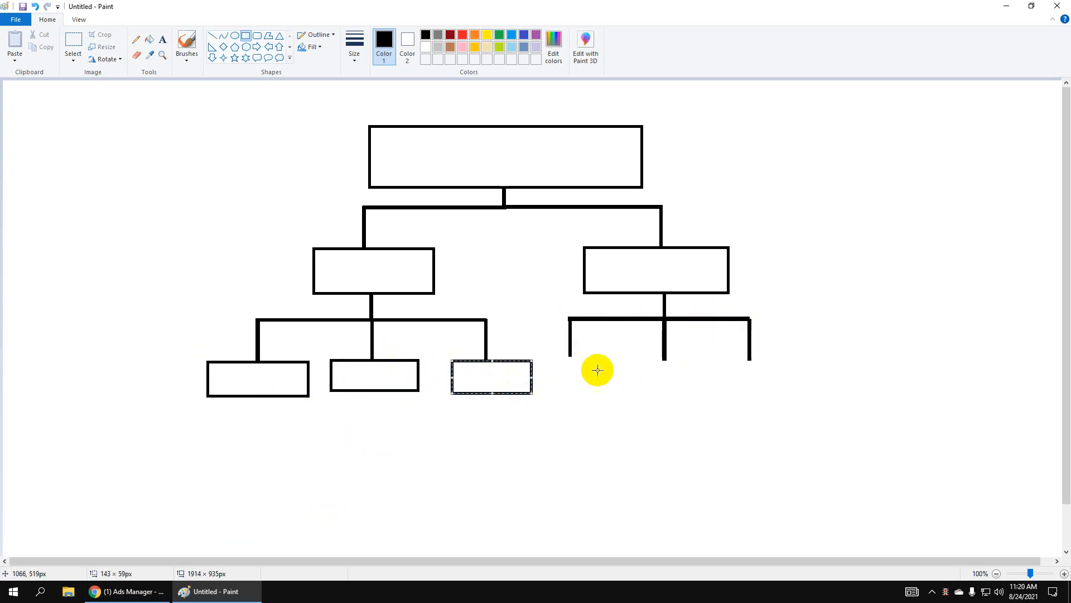
mouse_move(556, 360)
left_mouse_down()
mouse_move(593, 361)
mouse_move(616, 400)
mouse_move(594, 359)
mouse_move(637, 360)
mouse_move(701, 389)
mouse_move(787, 386)
left_mouse_up()
left_click(842, 371)
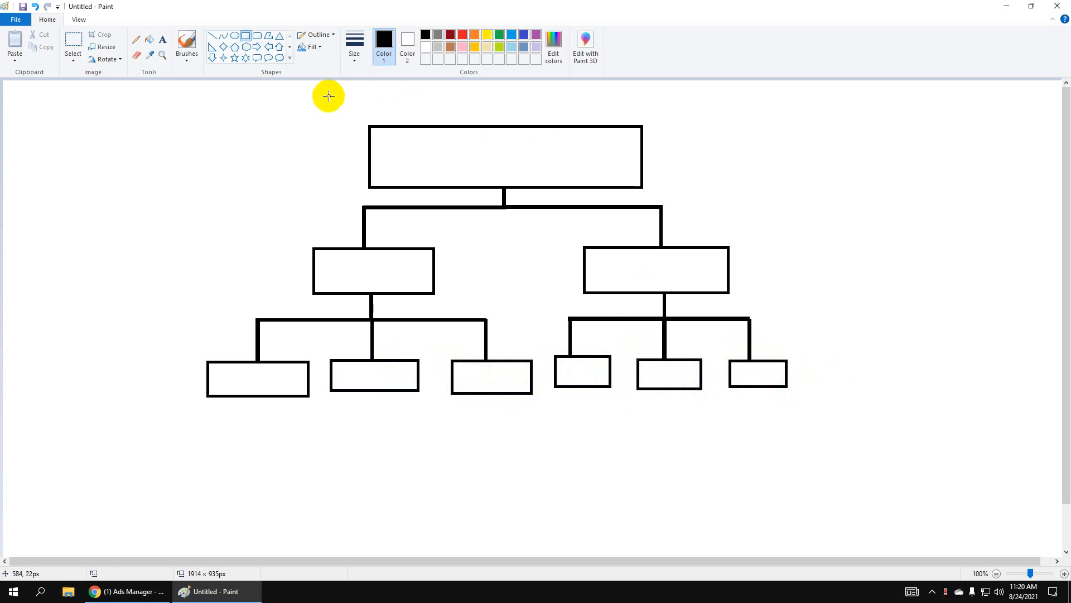
Place a text box inside the large rectangle at the head of the diagram
left_click(162, 40)
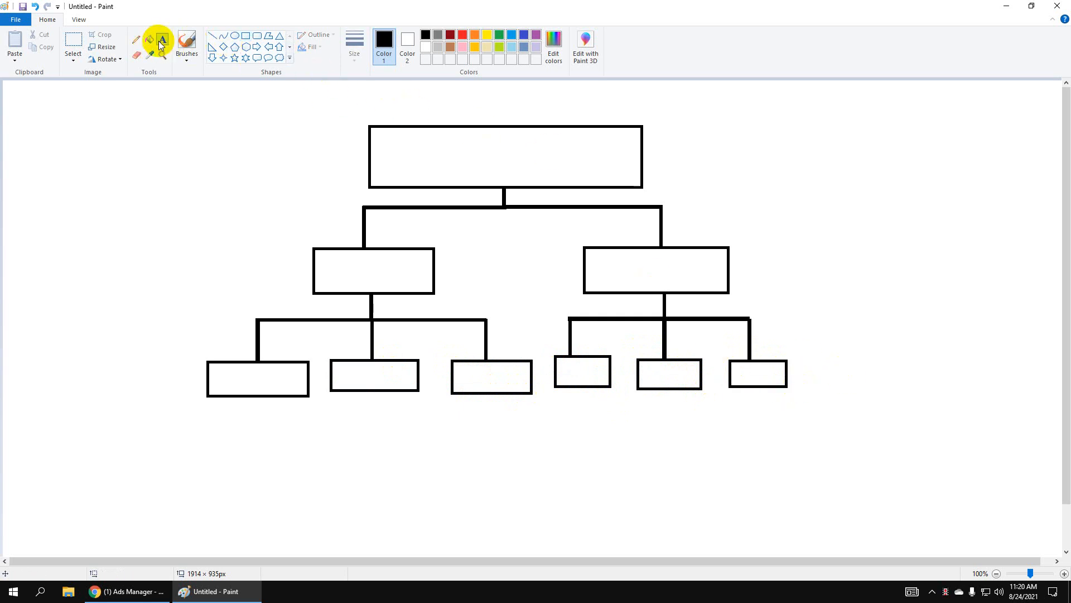
left_click(482, 140)
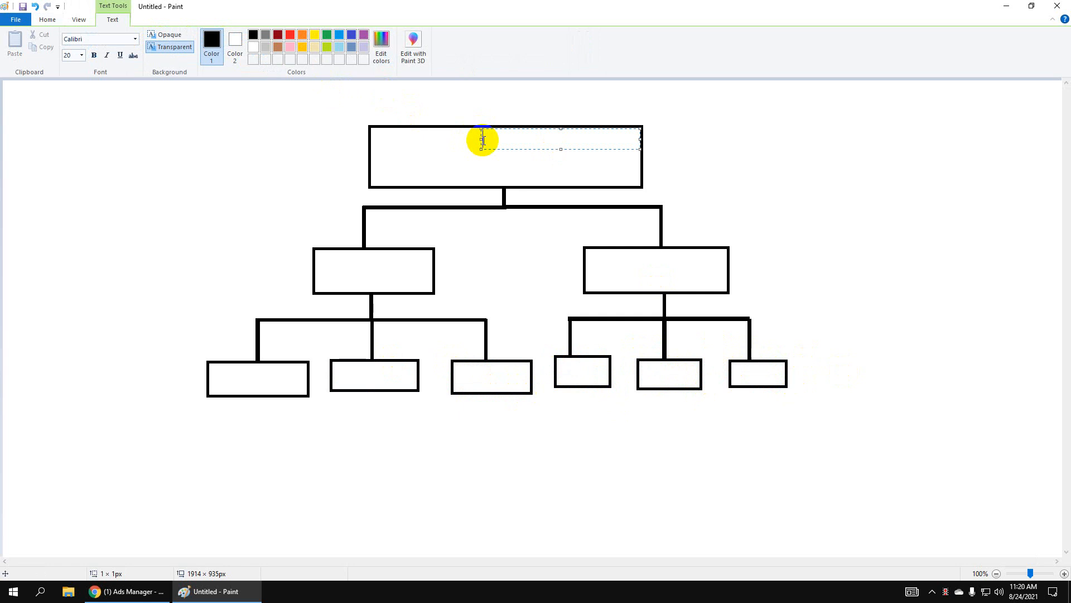
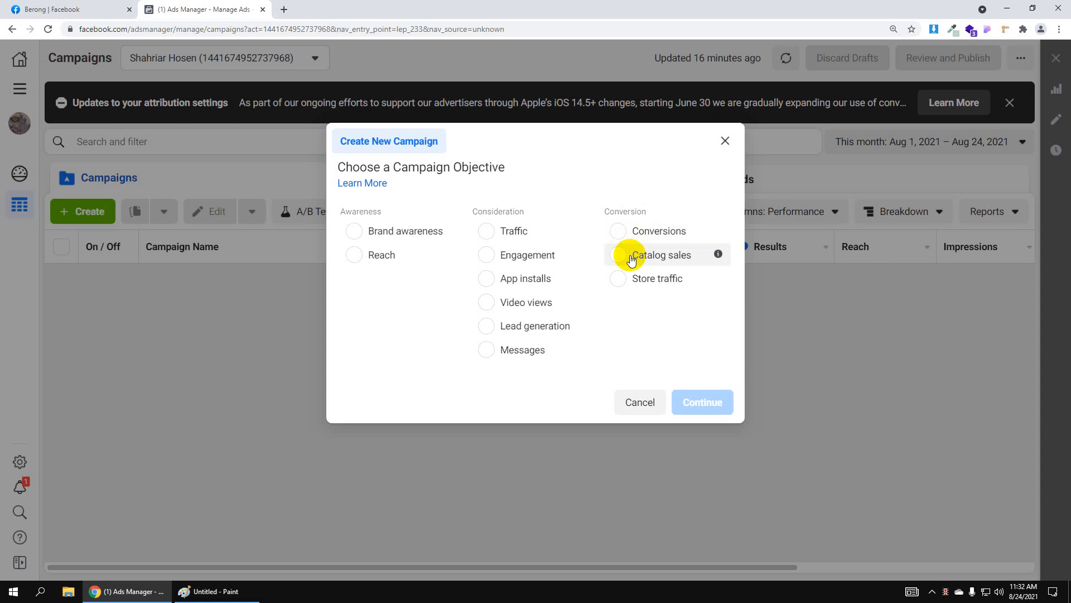
Search Google for "catalogue" in a new browser tab and view the image results
left_click(284, 10)
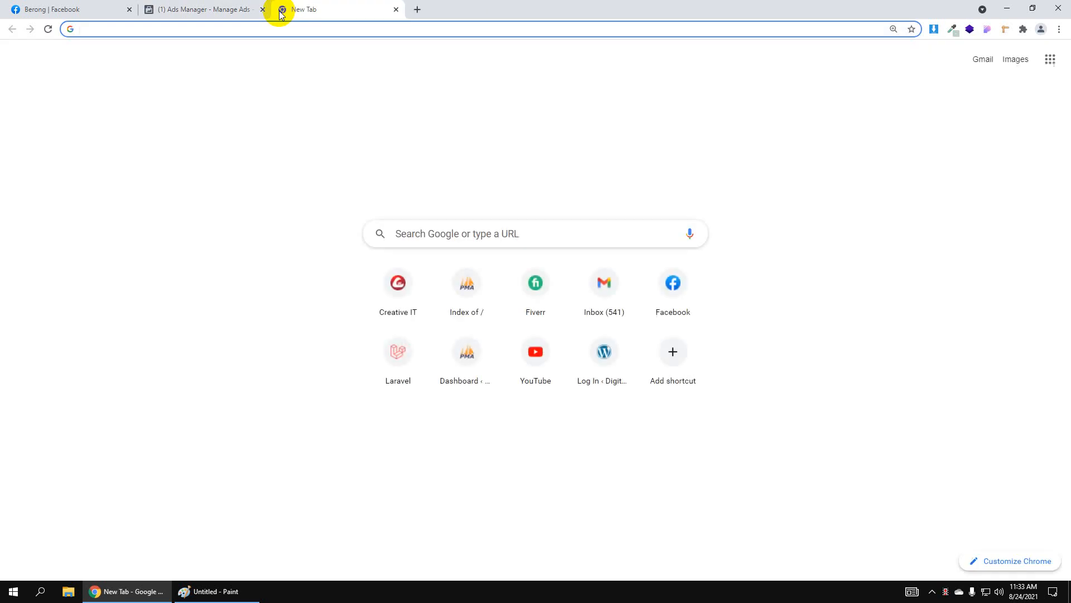
type("catalo")
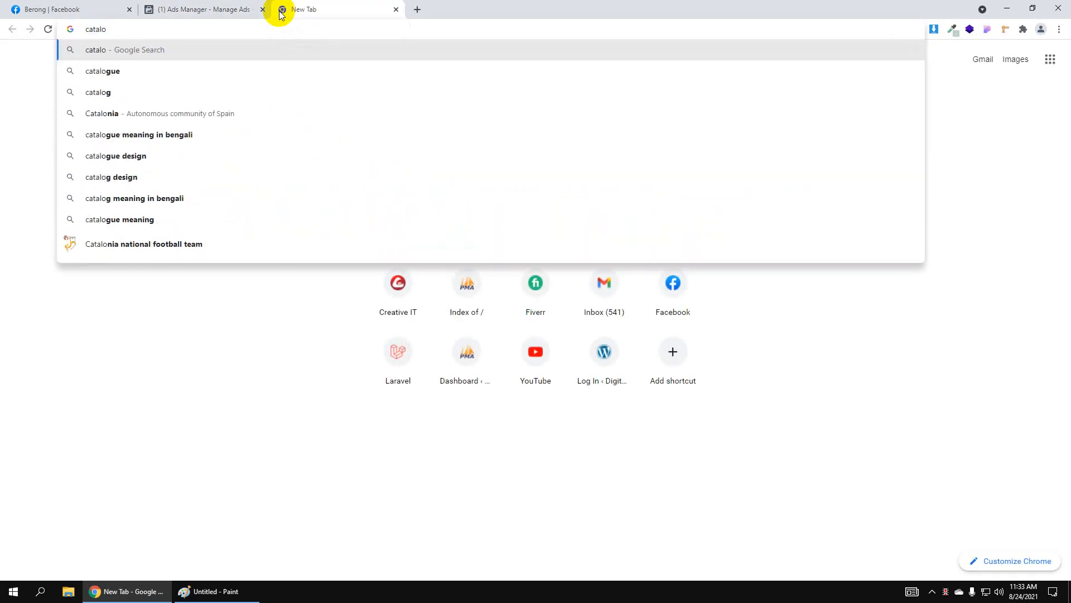
type("g")
key("Return")
left_click(165, 206)
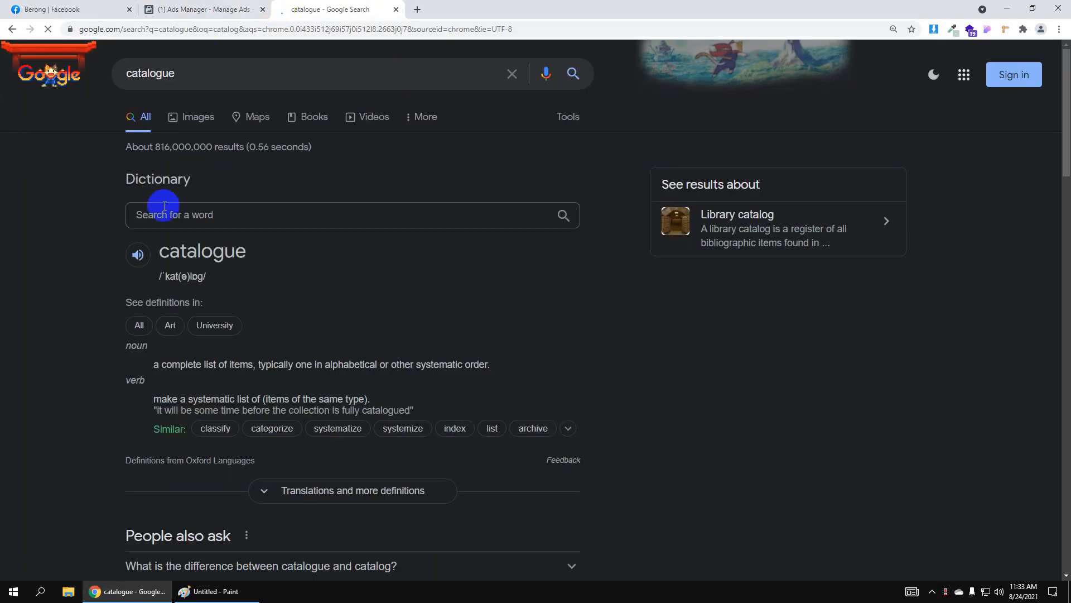
left_click(196, 117)
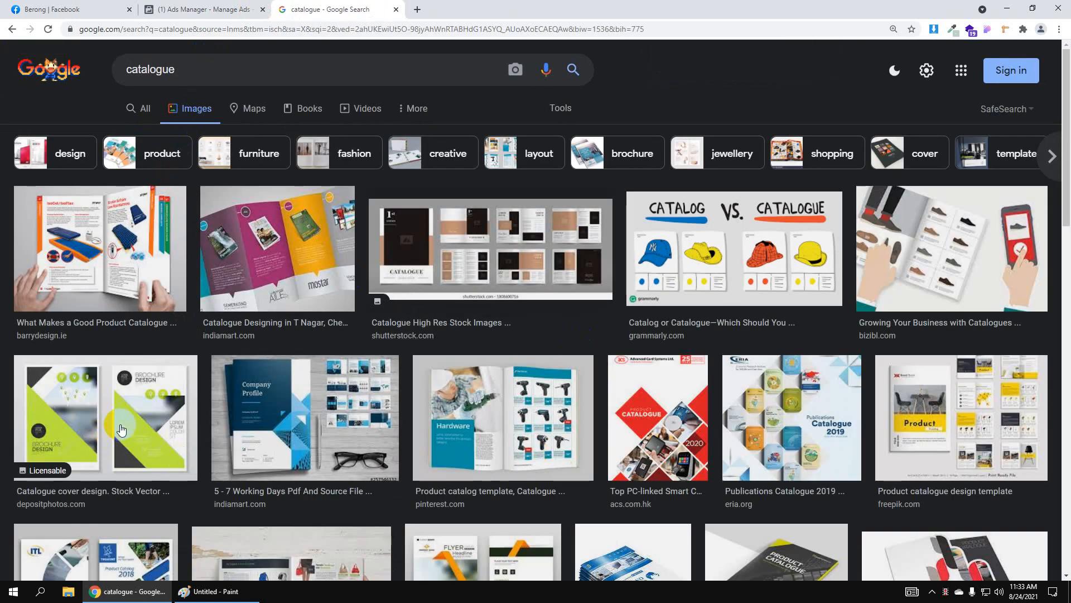
Return to Ads Manager and create a campaign with the Engagement objective and the Page likes engagement type
left_click(215, 10)
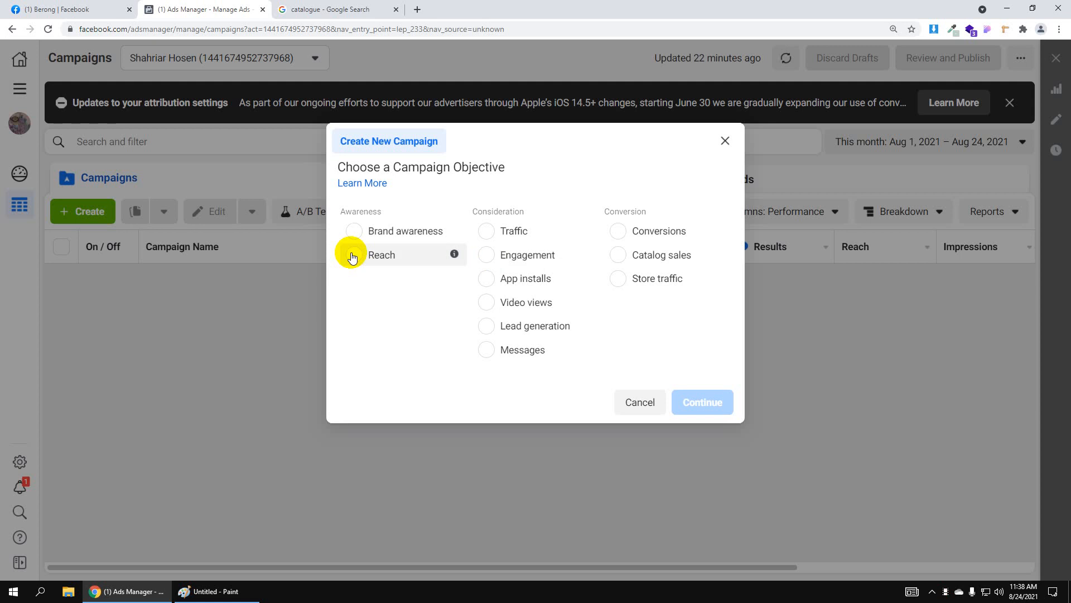
left_click(511, 262)
scroll(496, 312, "down", 1)
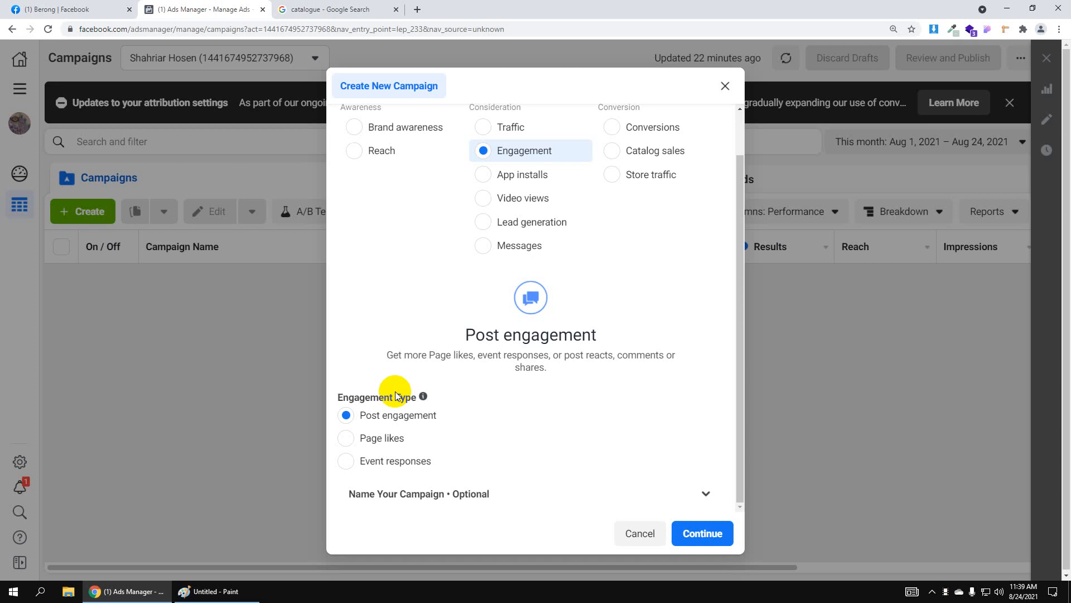
left_click(346, 438)
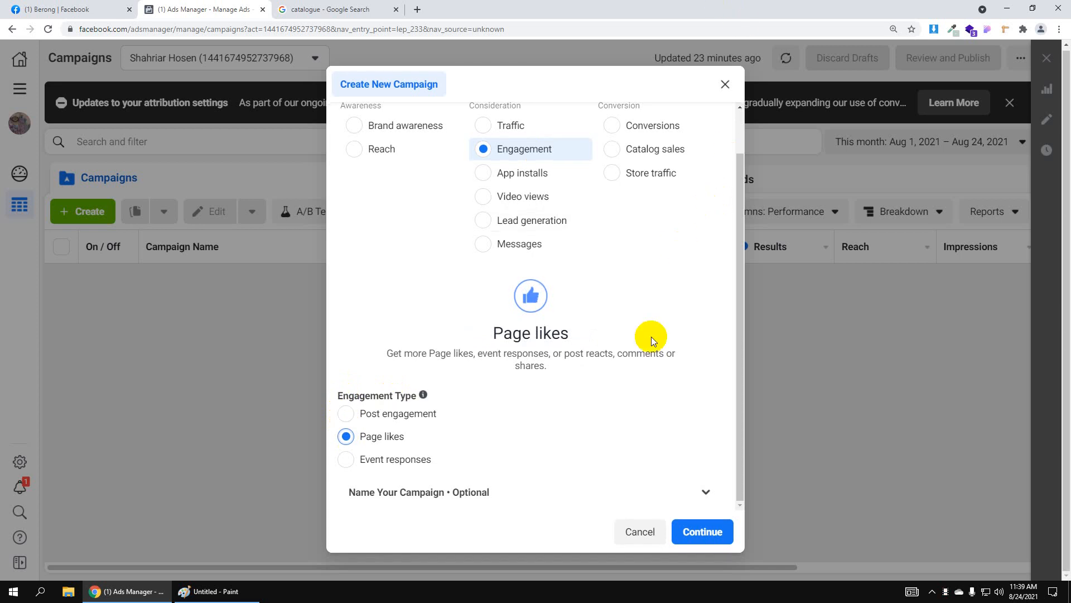
left_click(702, 536)
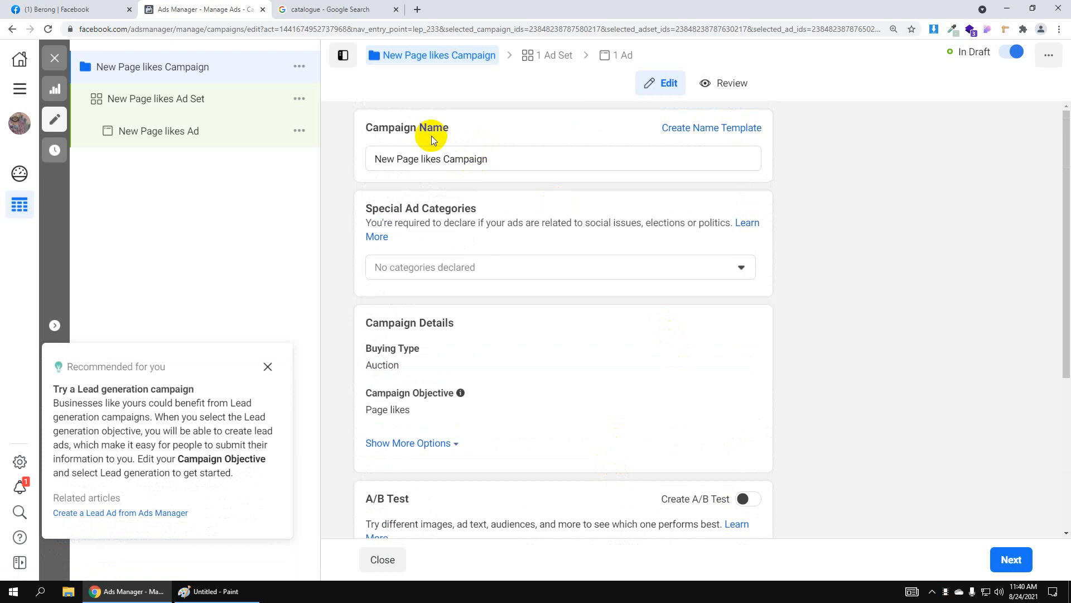
Rename the campaign as "berong ad 1"
left_click_drag(494, 160, 287, 166)
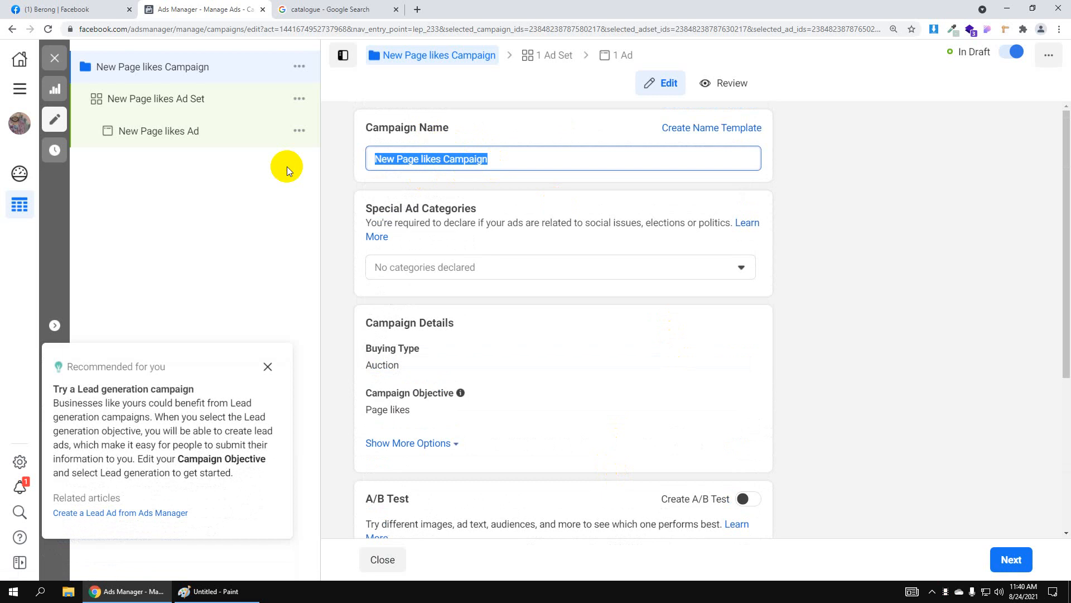
type("ber")
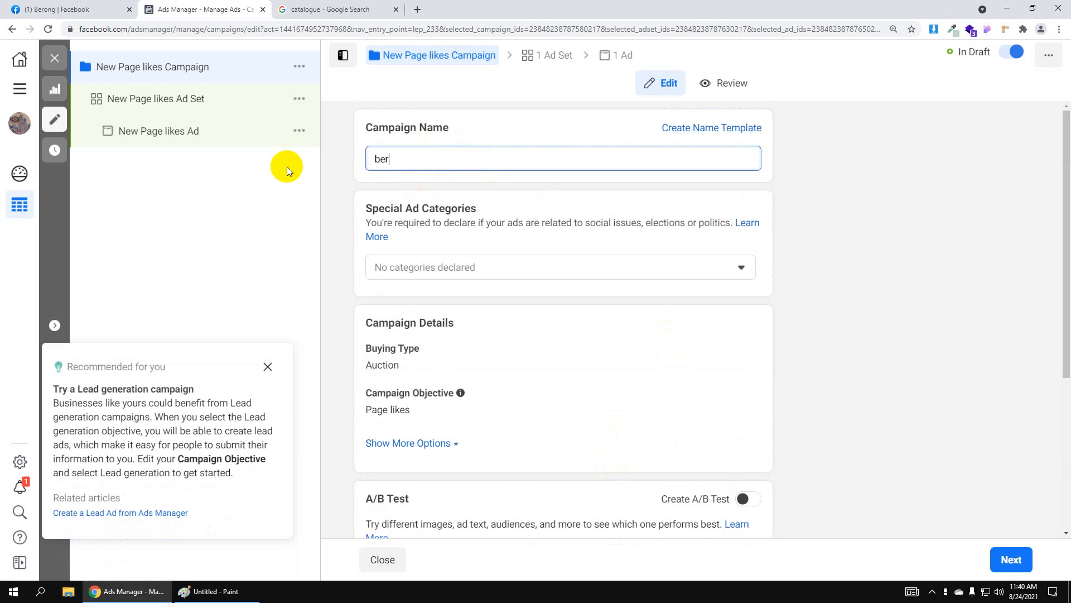
type("on")
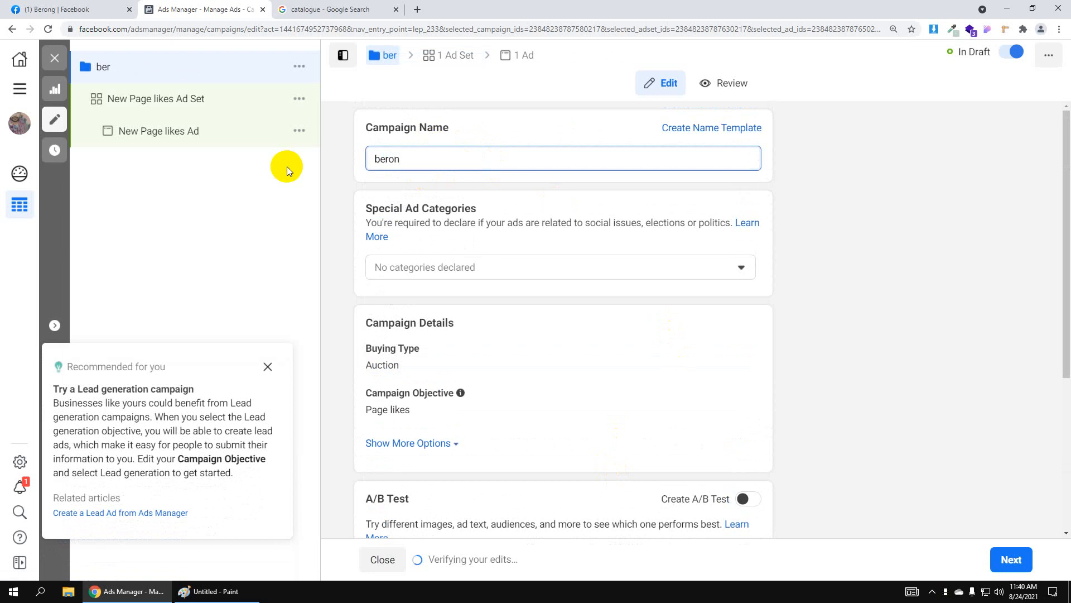
type("g ad 1")
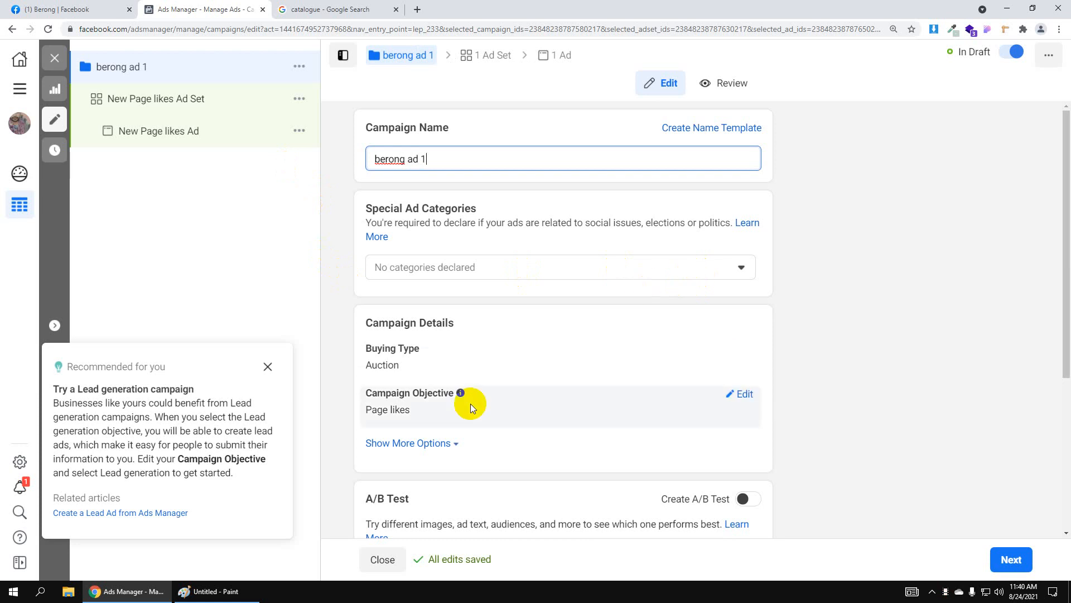
left_click(487, 294)
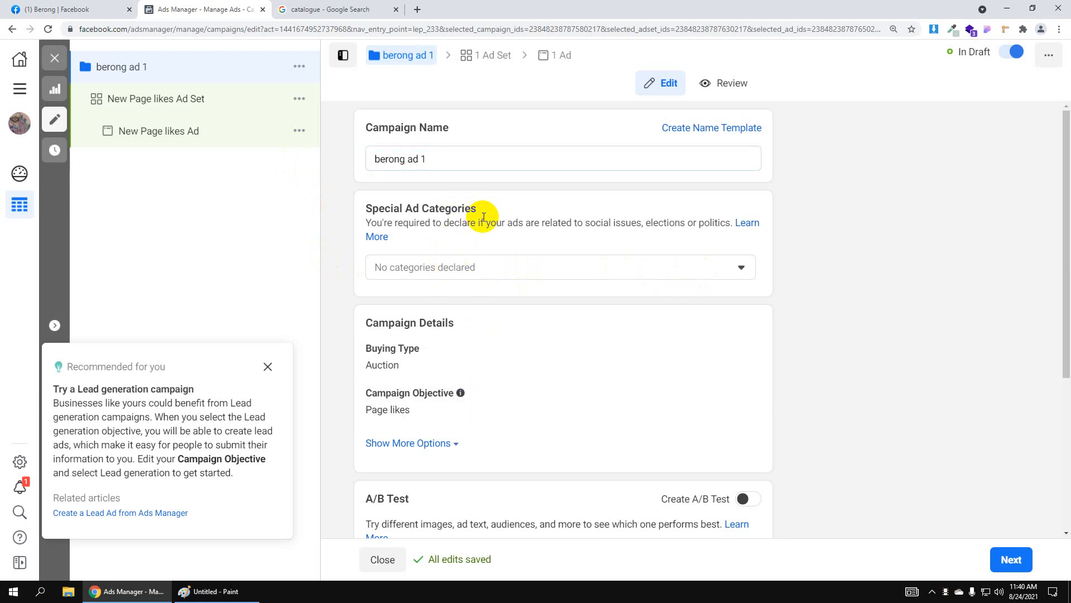
Check the Special Ad Categories options without declaring any, and dismiss the help tip and the lead generation recommendation
left_click(744, 268)
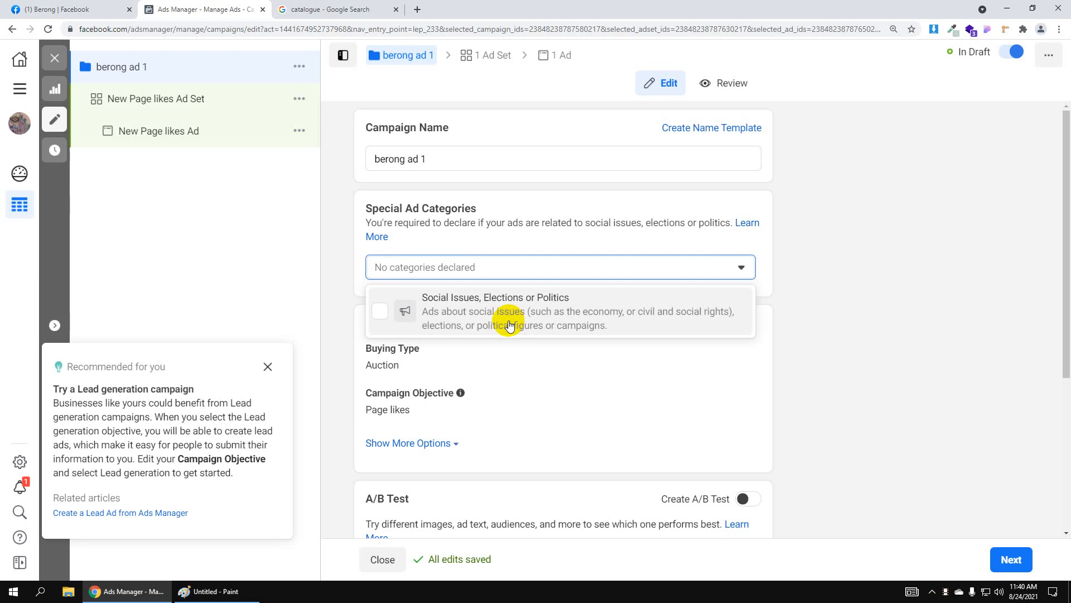
left_click(745, 269)
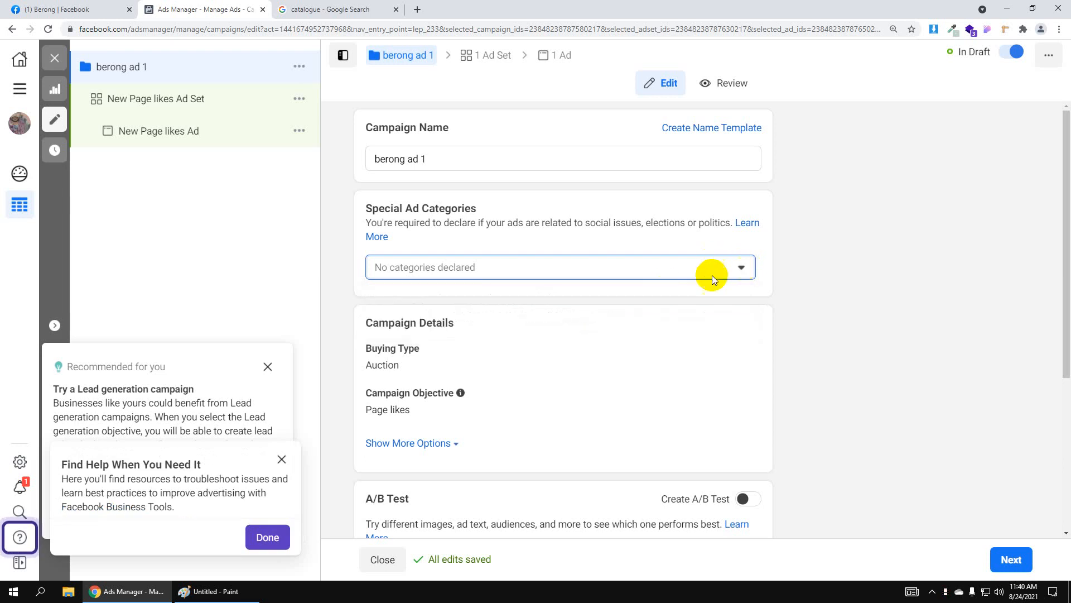
left_click(281, 466)
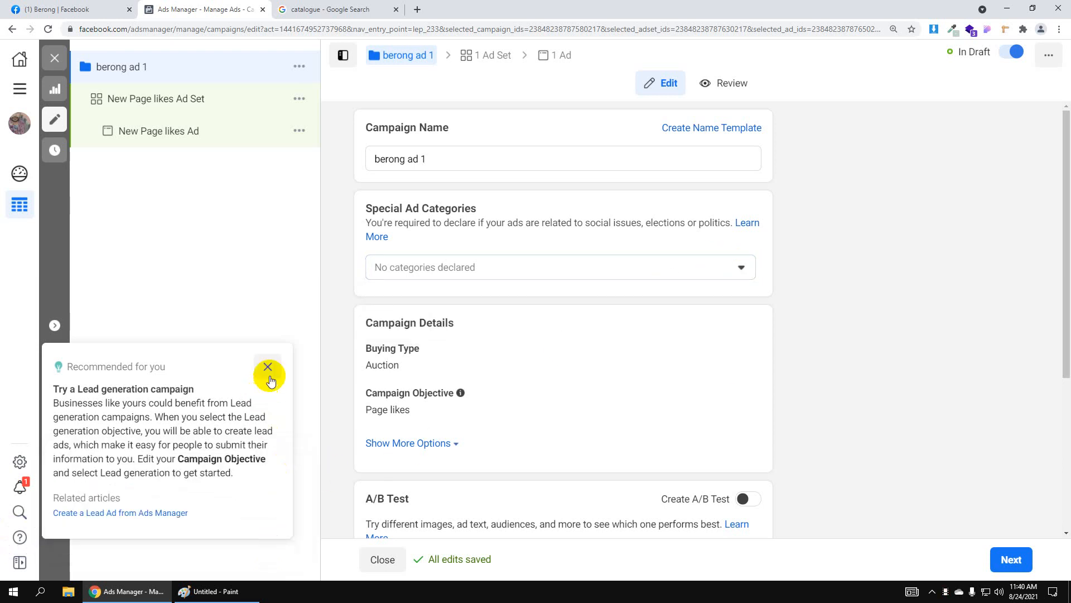
left_click(269, 370)
Examine the buying type options in the campaign details and keep Auction
scroll(344, 373, "down", 2)
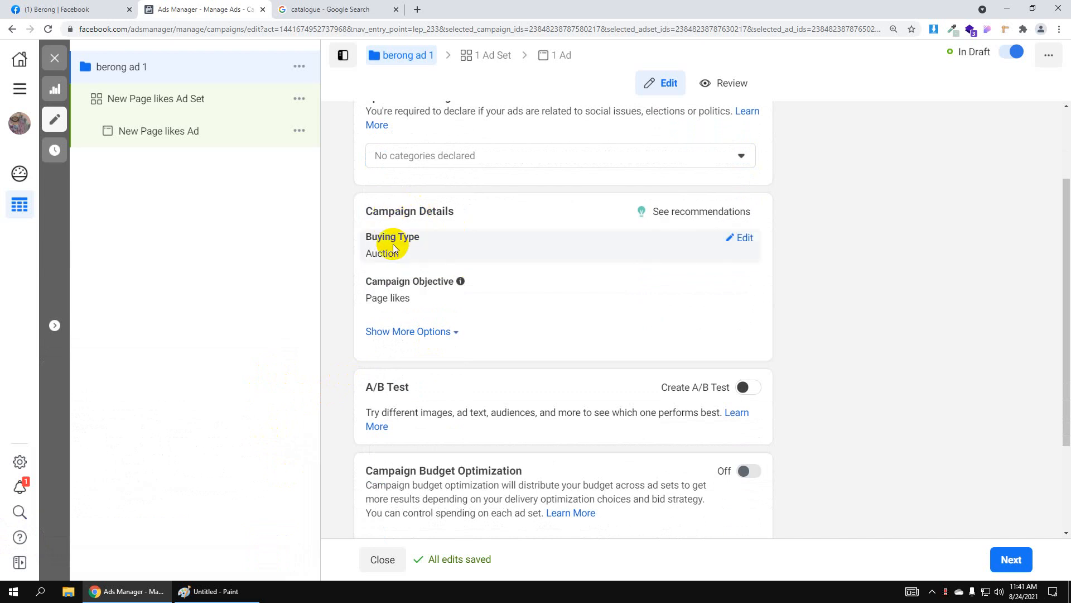
left_click(742, 237)
left_click(751, 261)
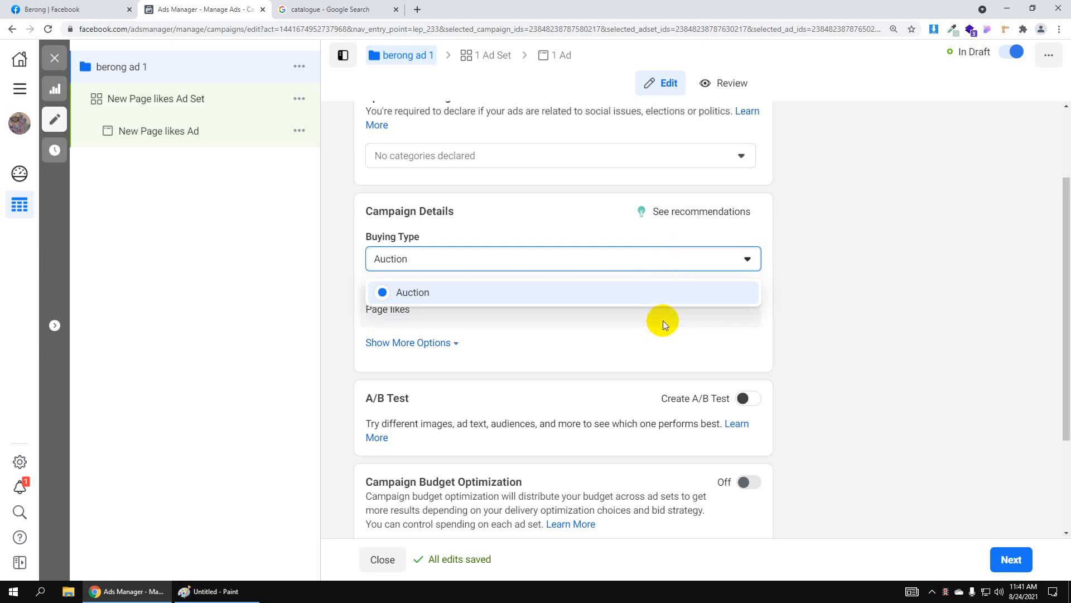
left_click(808, 275)
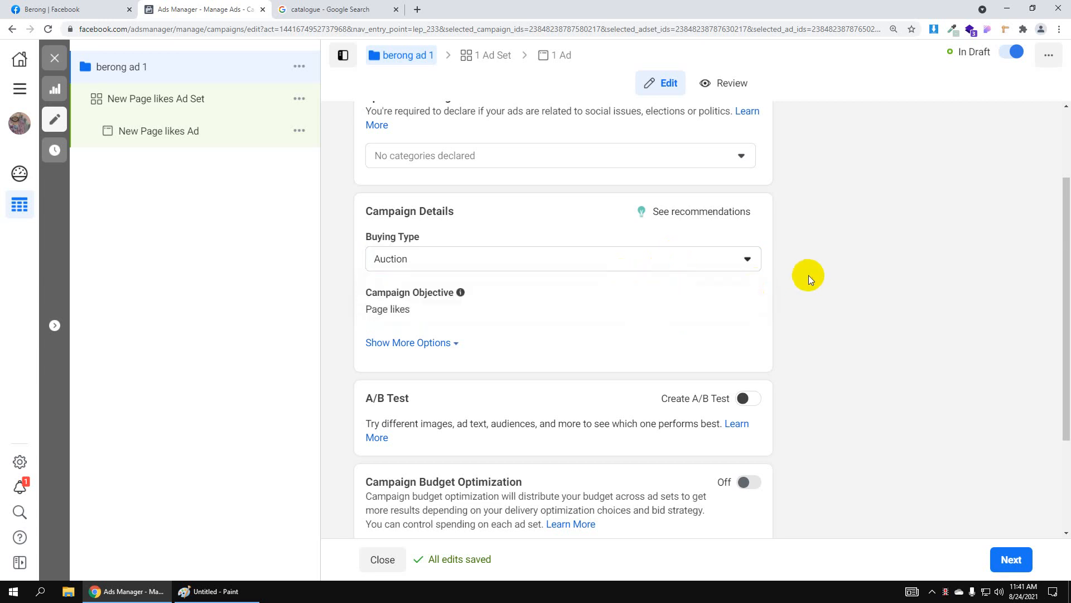
Examine the campaign objective and the A/B test setting of the campaign
scroll(578, 289, "down", 1)
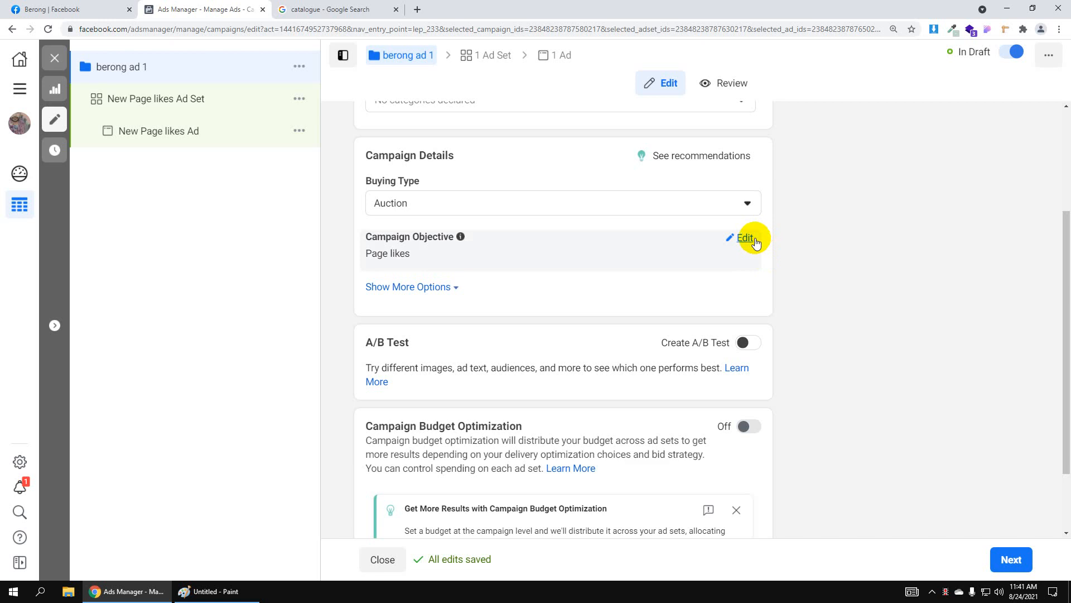
scroll(776, 260, "down", 2)
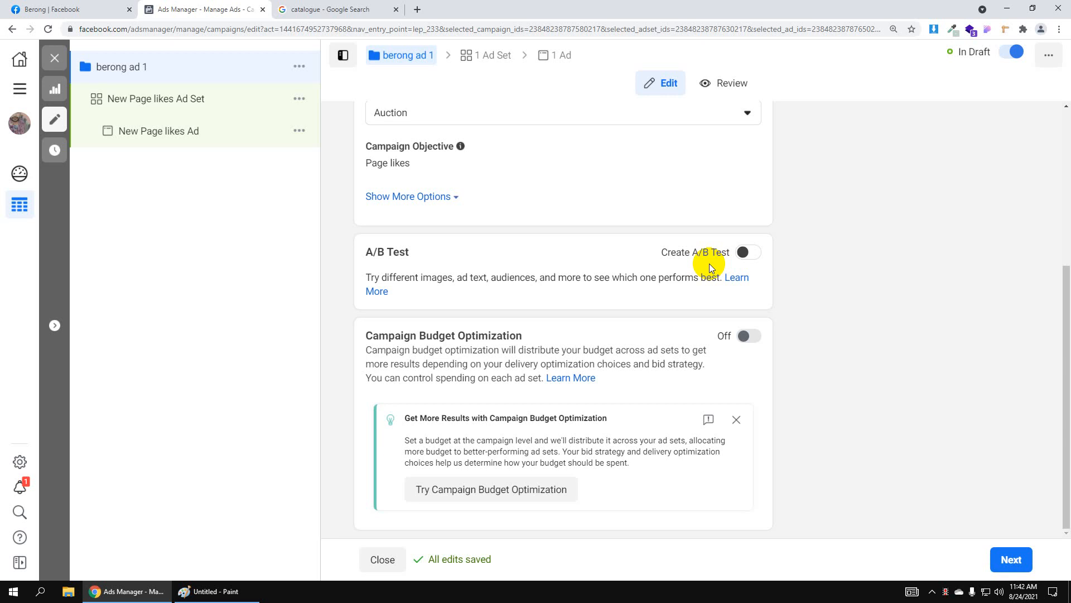
left_click(744, 253)
Switch to Paint and add the text "500$" beside the Campaign box of the diagram
left_click(216, 590)
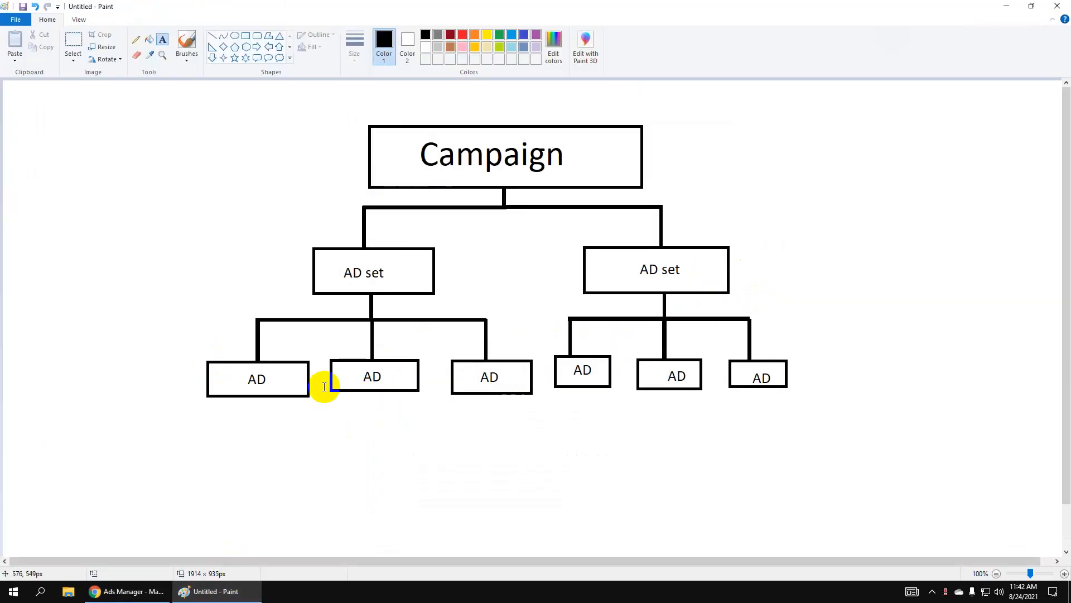
left_click(689, 150)
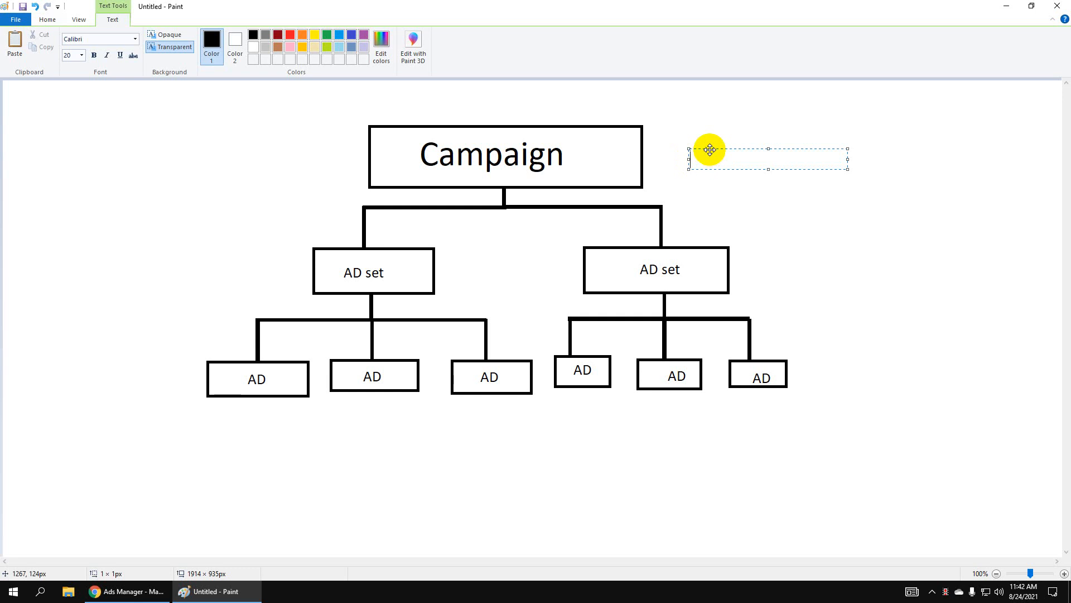
left_click_drag(709, 149, 698, 140)
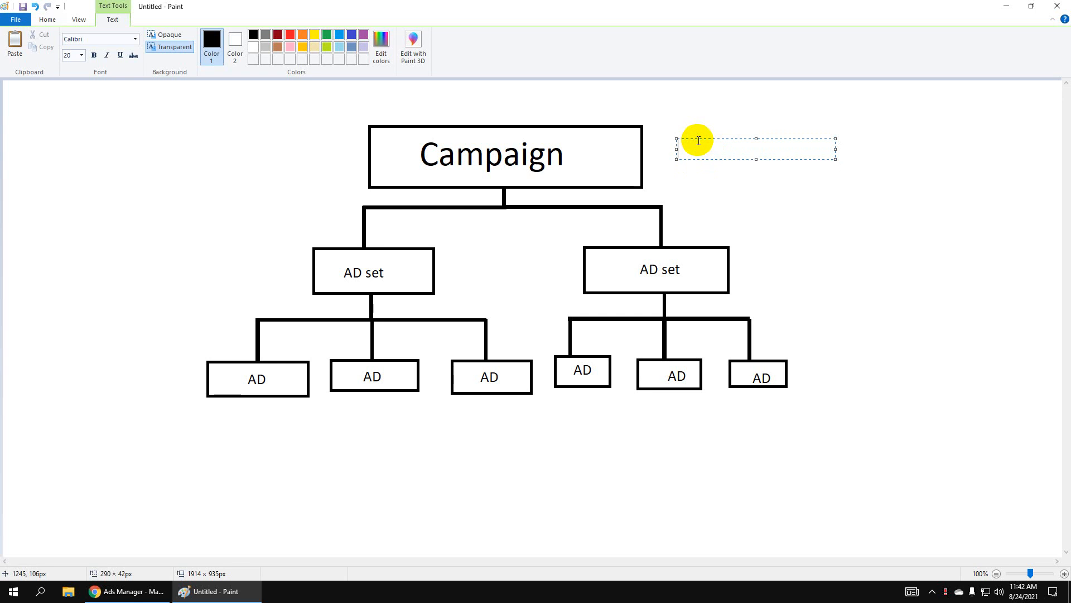
type("500$")
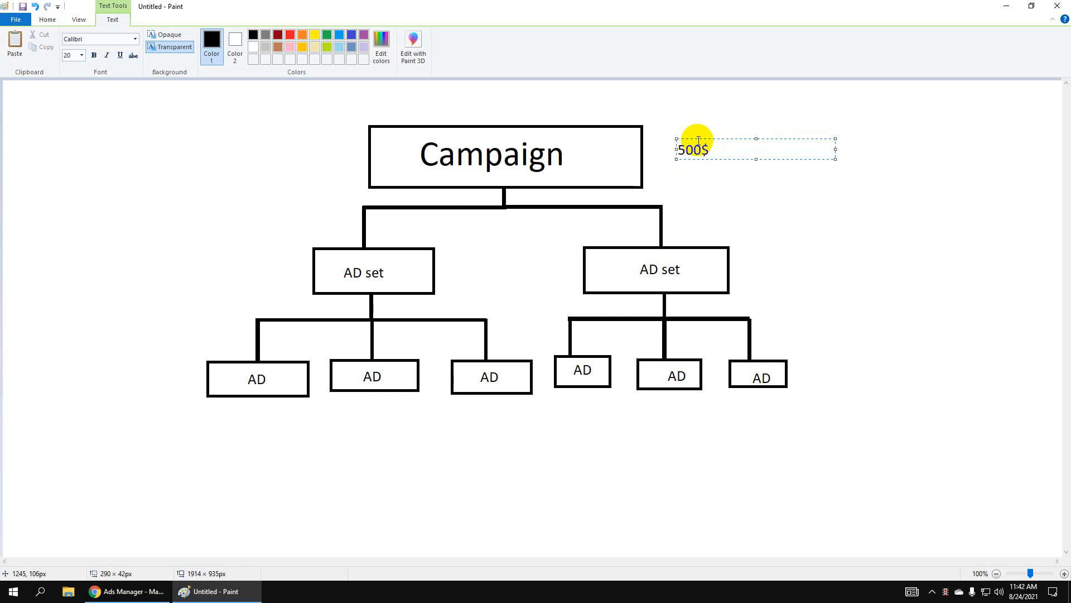
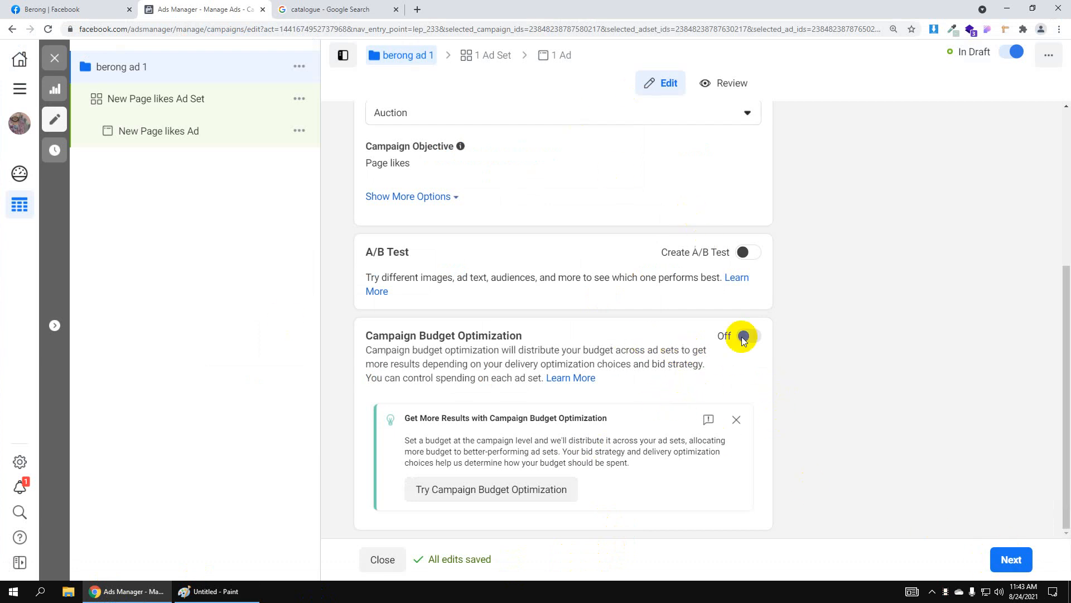
Continue from the campaign settings to the ad set settings in Ads Manager
left_click(1005, 556)
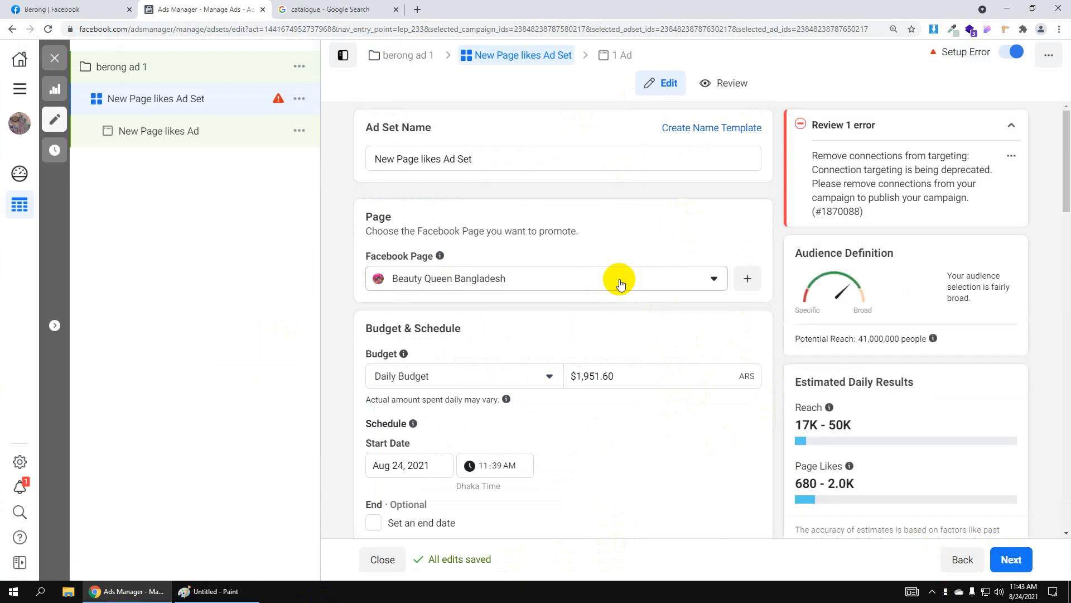
Rename the ad set as "Set 1"
left_click_drag(499, 159, 304, 156)
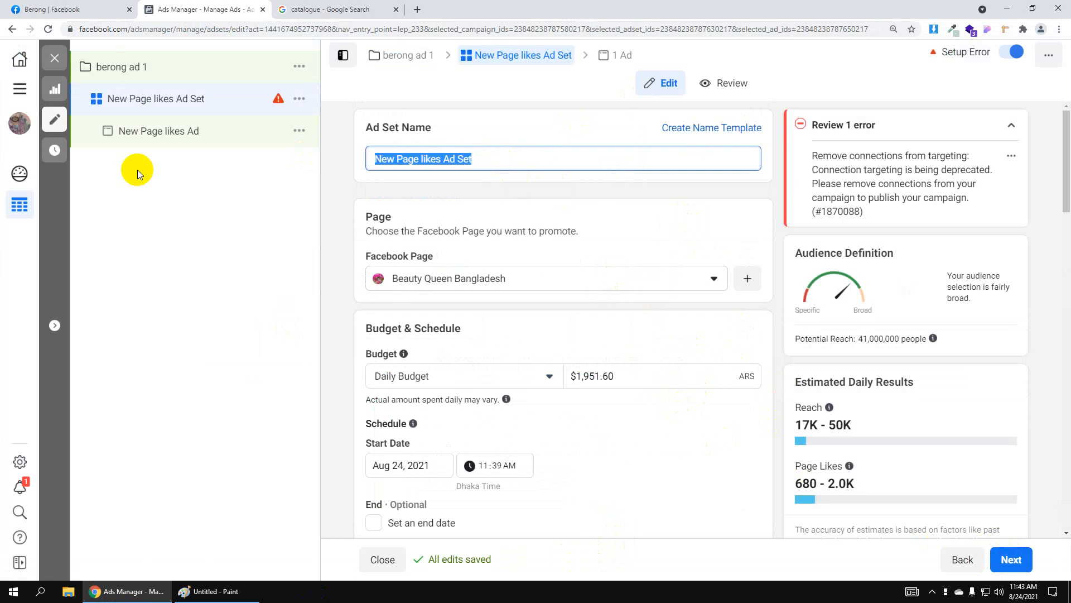
type("S")
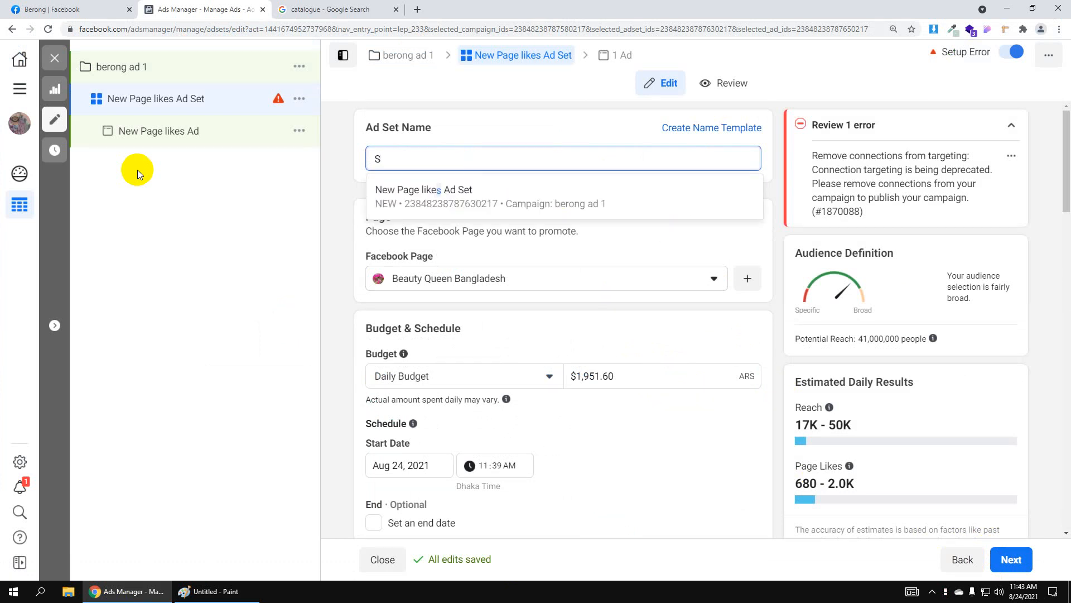
type("et 1")
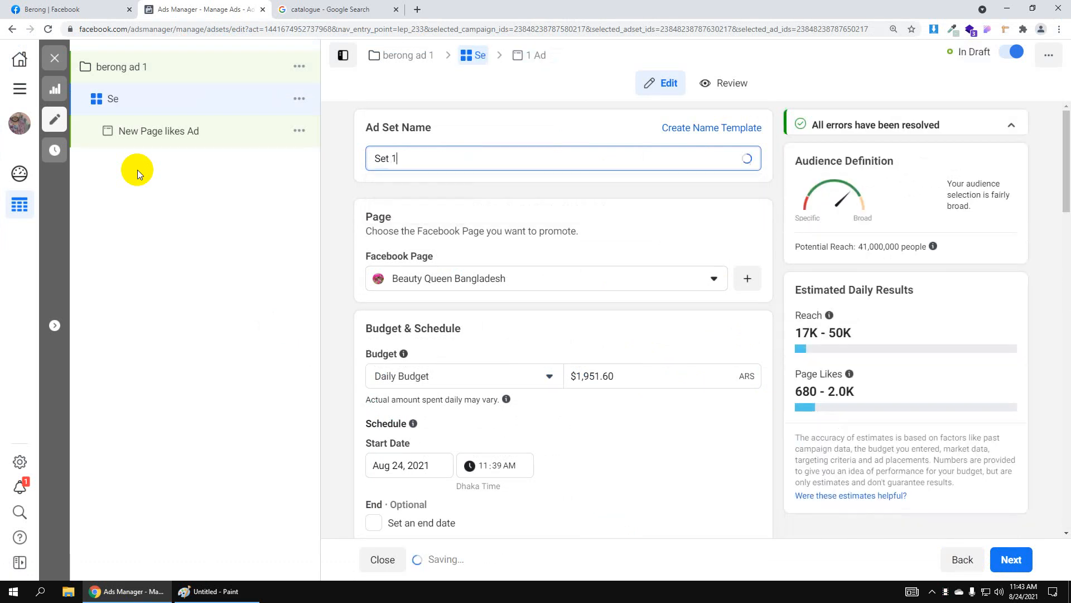
left_click(407, 193)
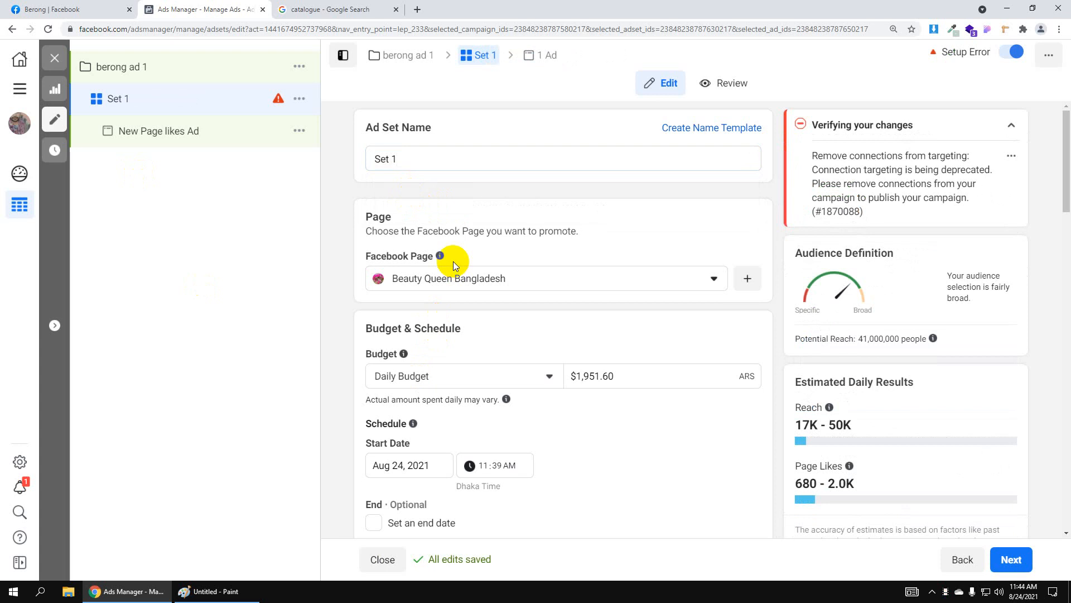
Search the ad set's Facebook Page list for "ber", then clear the search and keep Beauty Queen Bangladesh
mouse_move(440, 257)
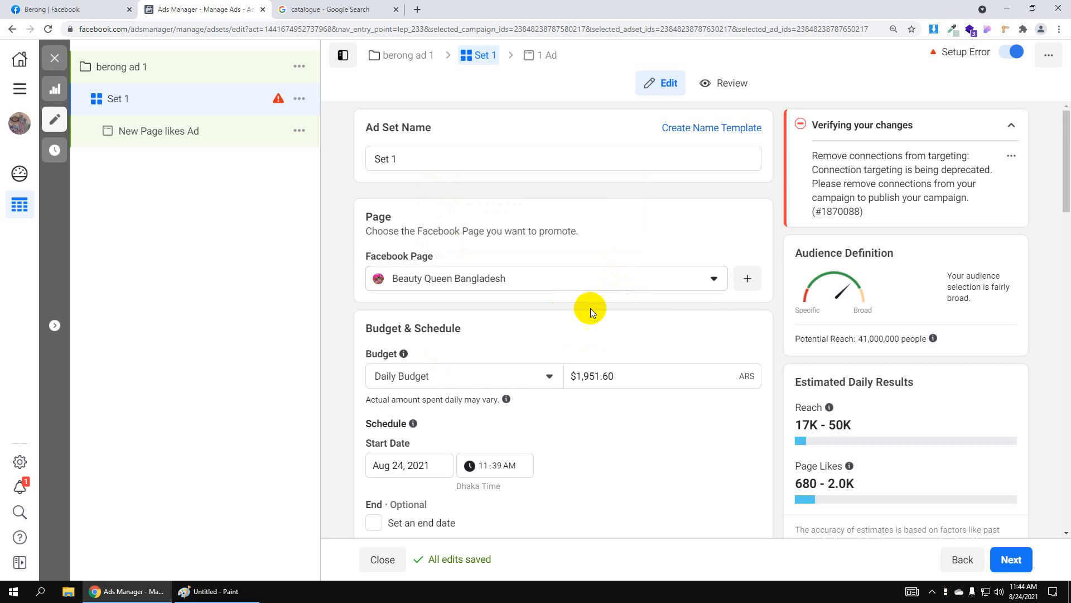
left_click(712, 280)
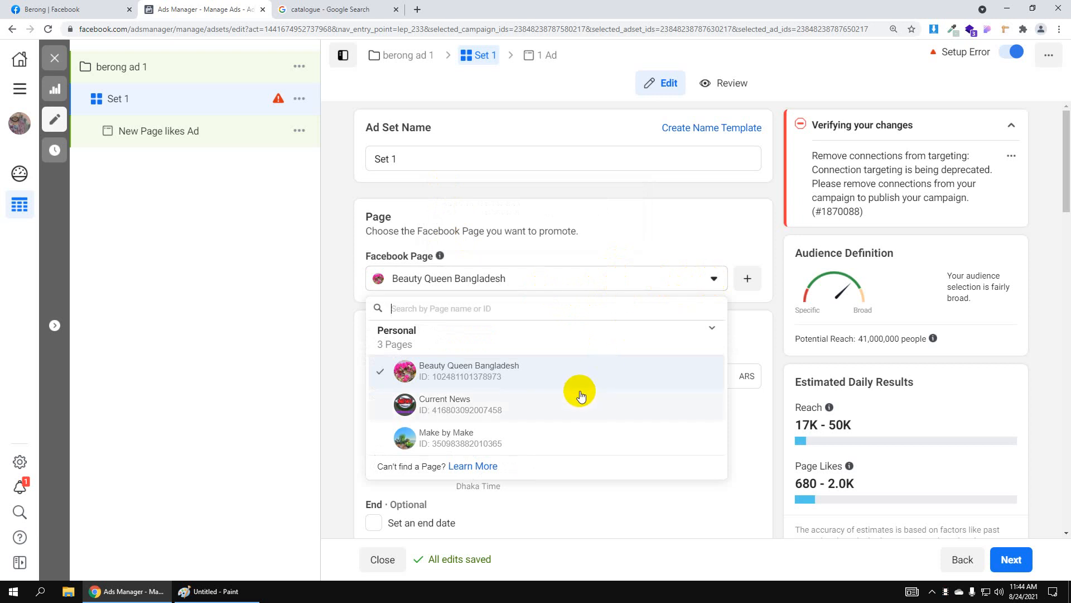
type("ber")
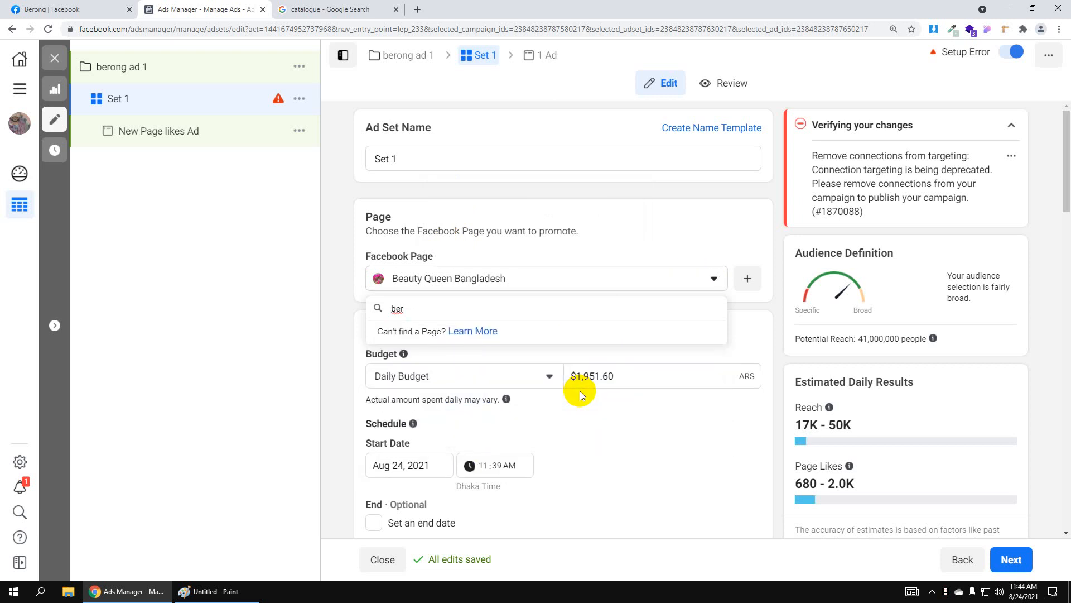
key("BackSpace")
key("BackSpace")
key("BackSpace")
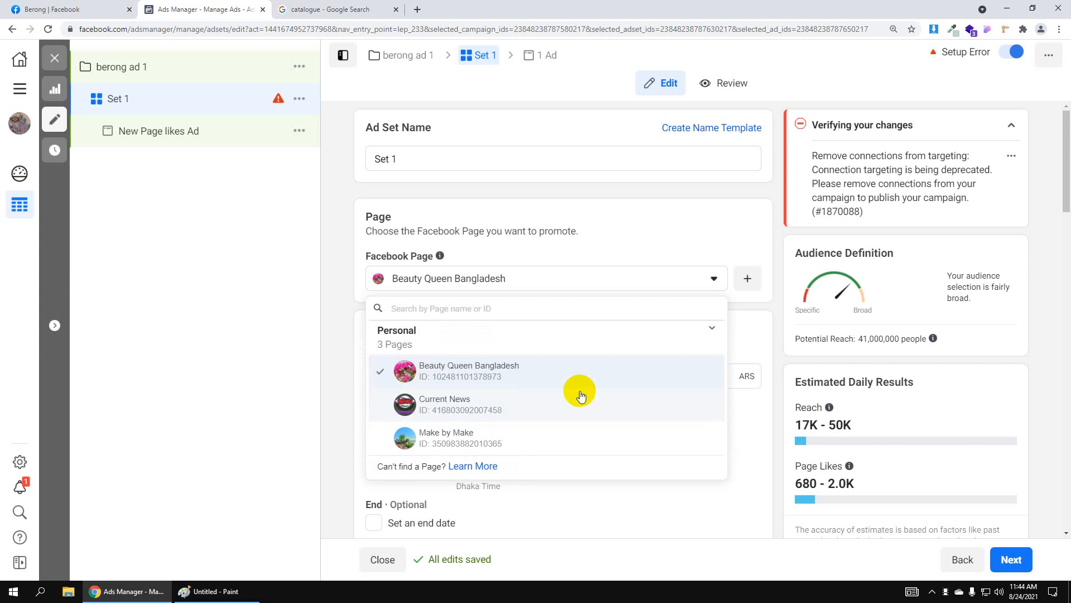
left_click(519, 377)
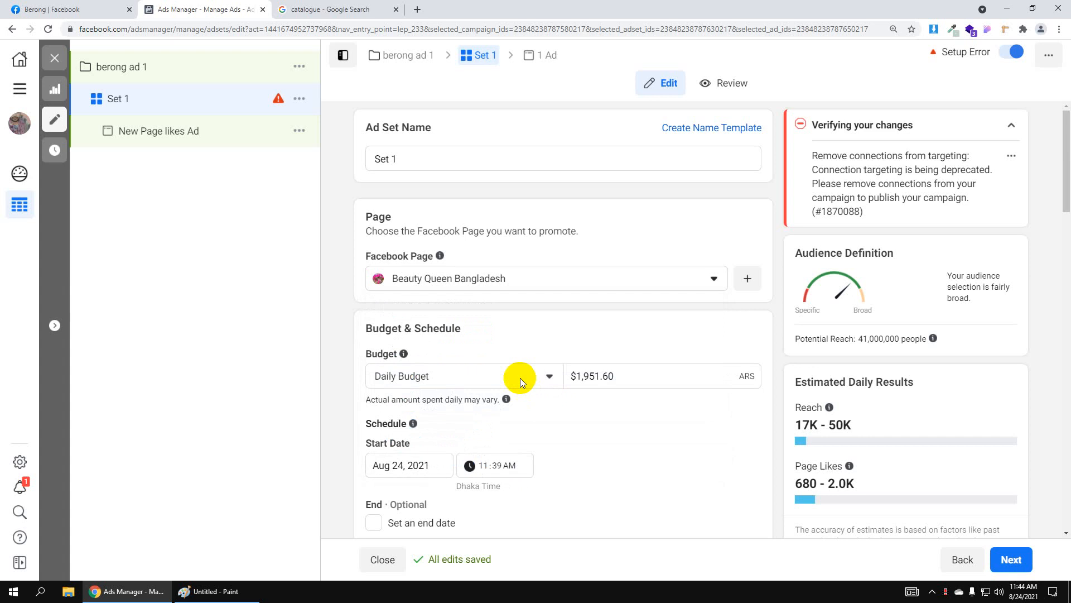
Turn on Campaign Budget Optimization for the berong ad 1 campaign and check the Budget & Schedule section of Set 1
scroll(578, 340, "down", 1)
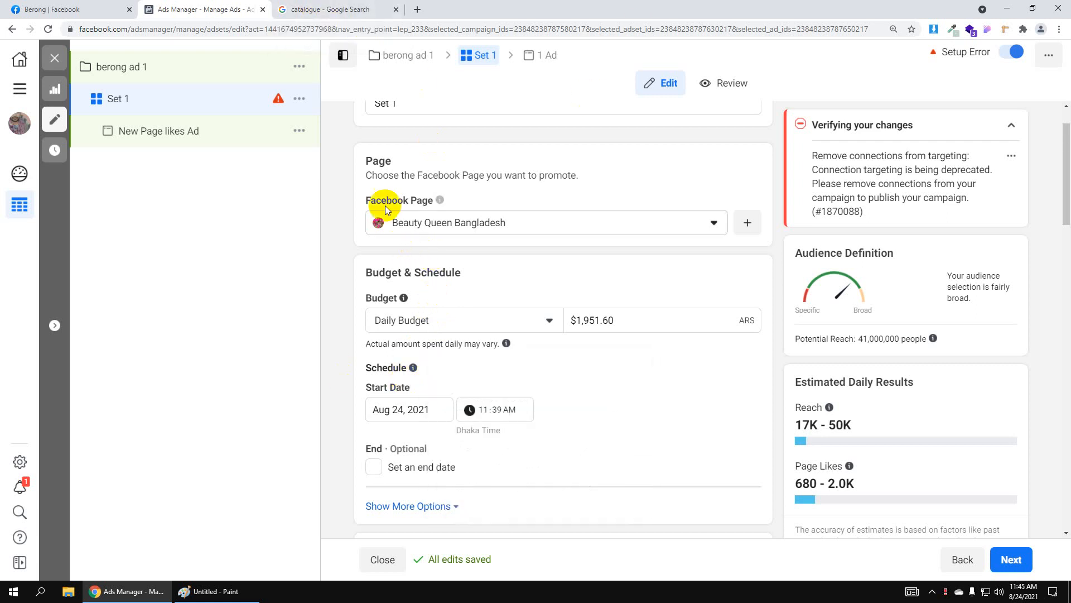
left_click(393, 62)
scroll(570, 457, "down", 3)
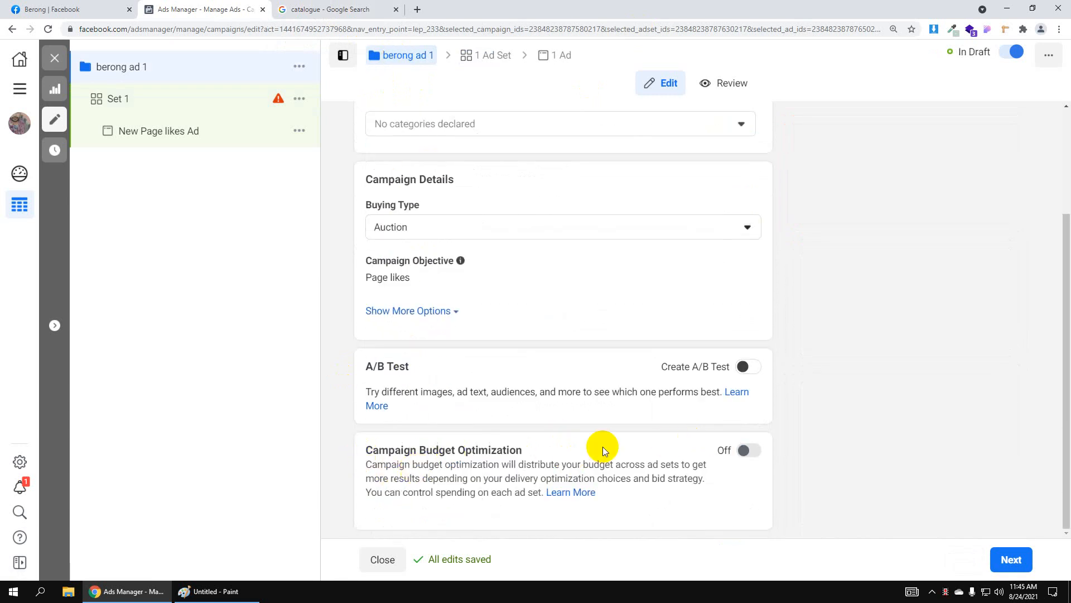
left_click(748, 451)
scroll(742, 452, "down", 3)
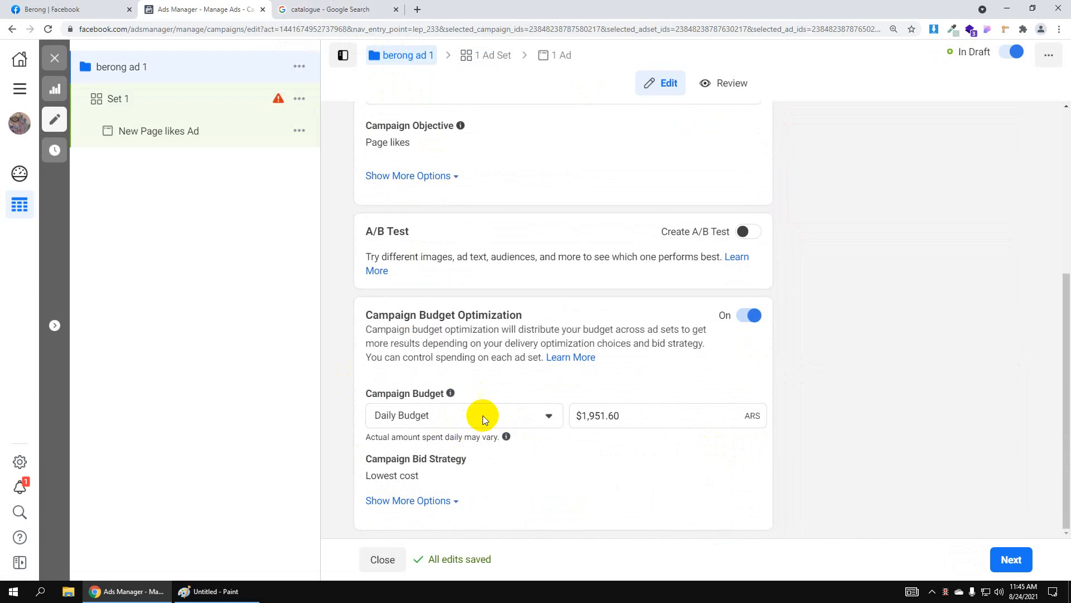
left_click(1011, 559)
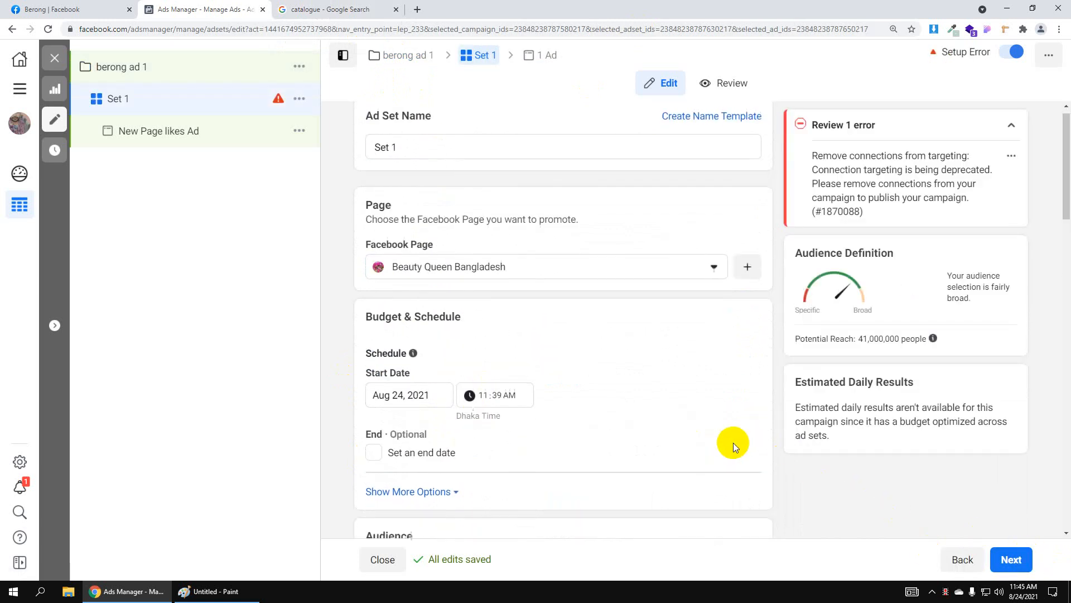
scroll(729, 441, "down", 3)
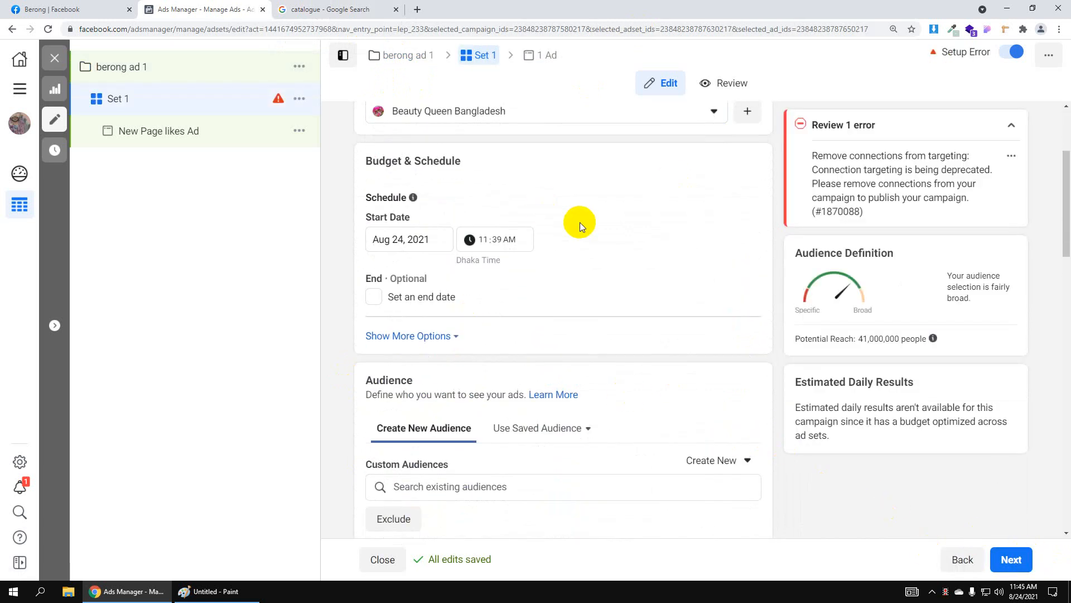
Turn Campaign Budget Optimization back off for the campaign and return to the budget settings of Set 1
left_click(409, 55)
scroll(699, 443, "down", 2)
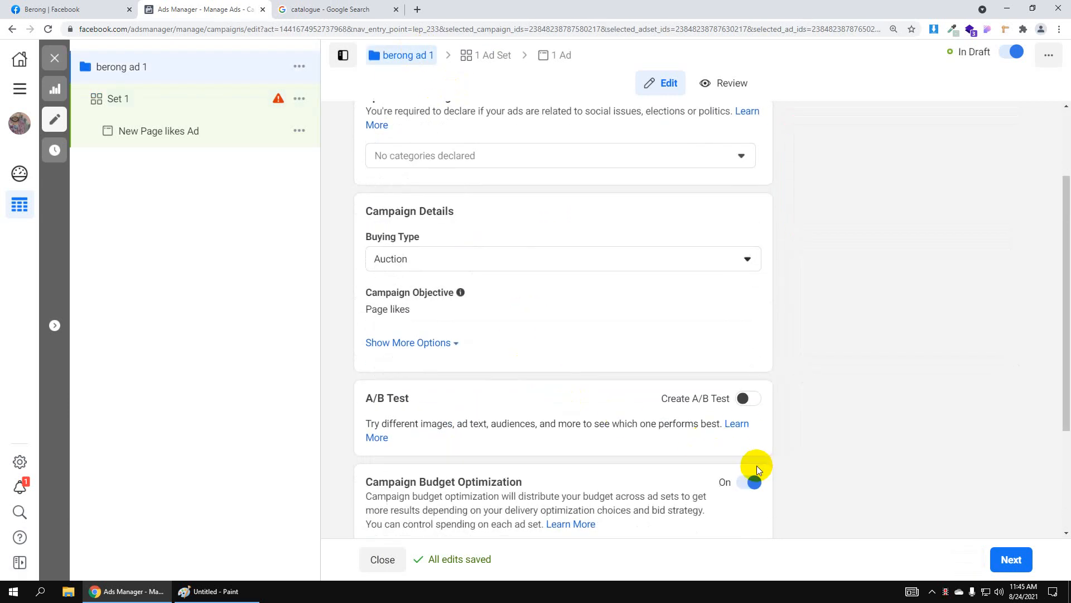
left_click(750, 482)
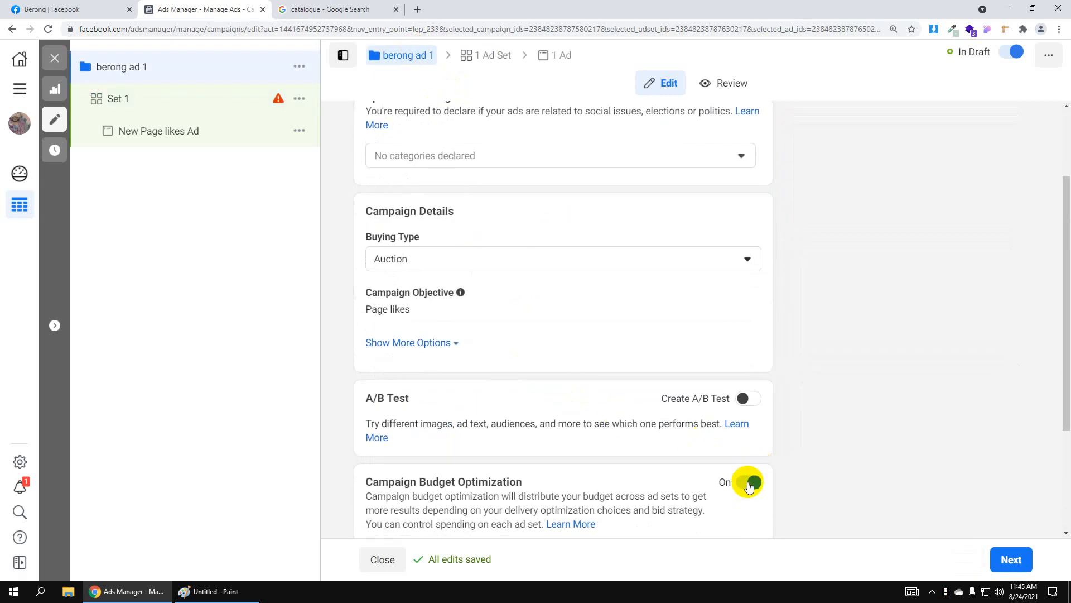
left_click(481, 54)
scroll(502, 385, "down", 2)
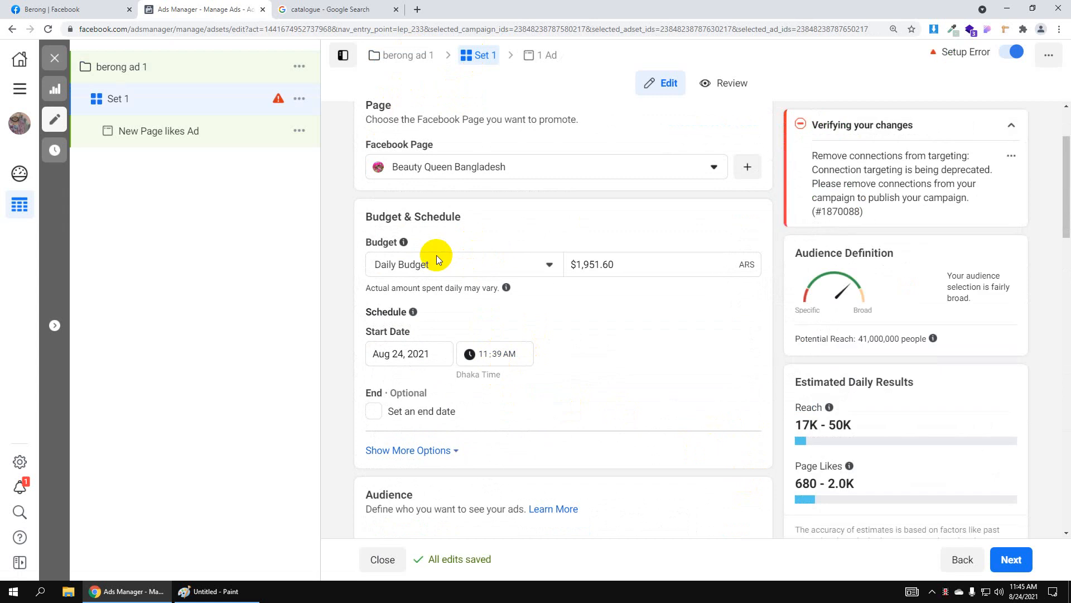
Change the budget of Set 1 to a Lifetime Budget of 500 ARS
left_click(481, 270)
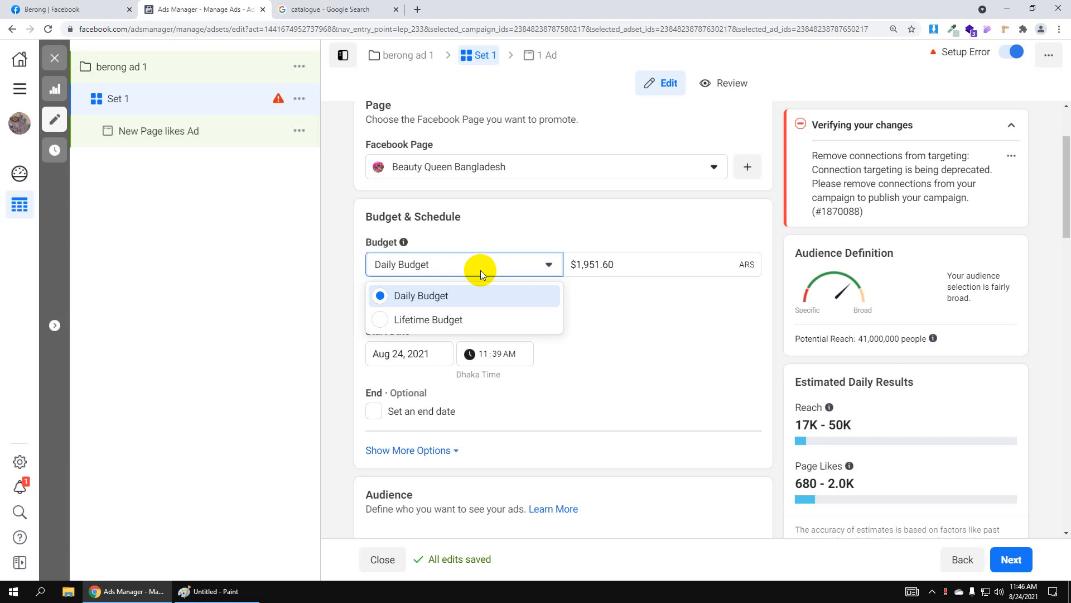
left_click(471, 329)
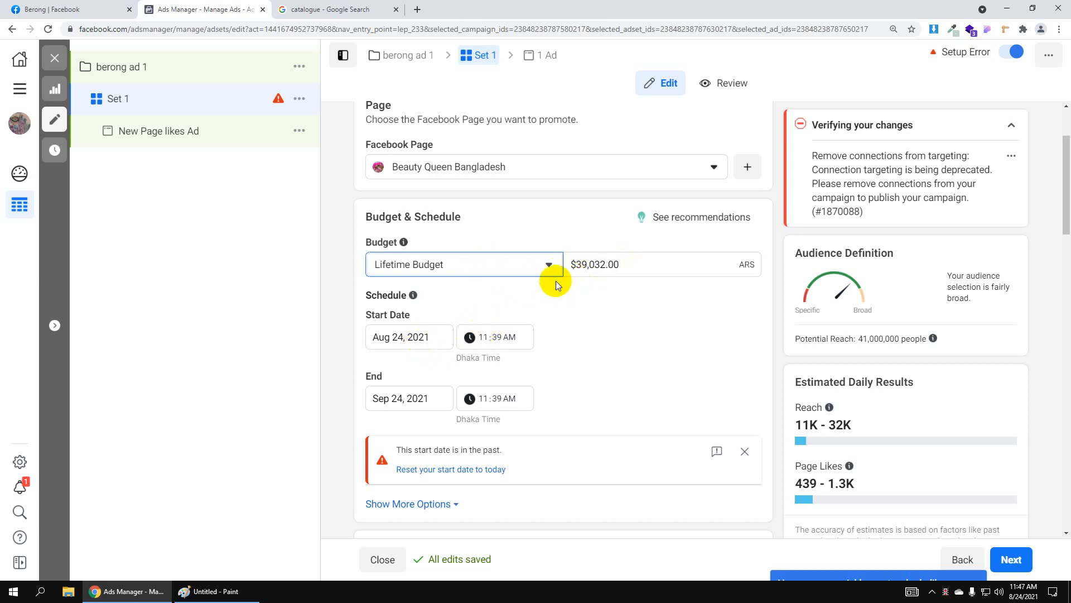
left_click_drag(622, 265, 573, 271)
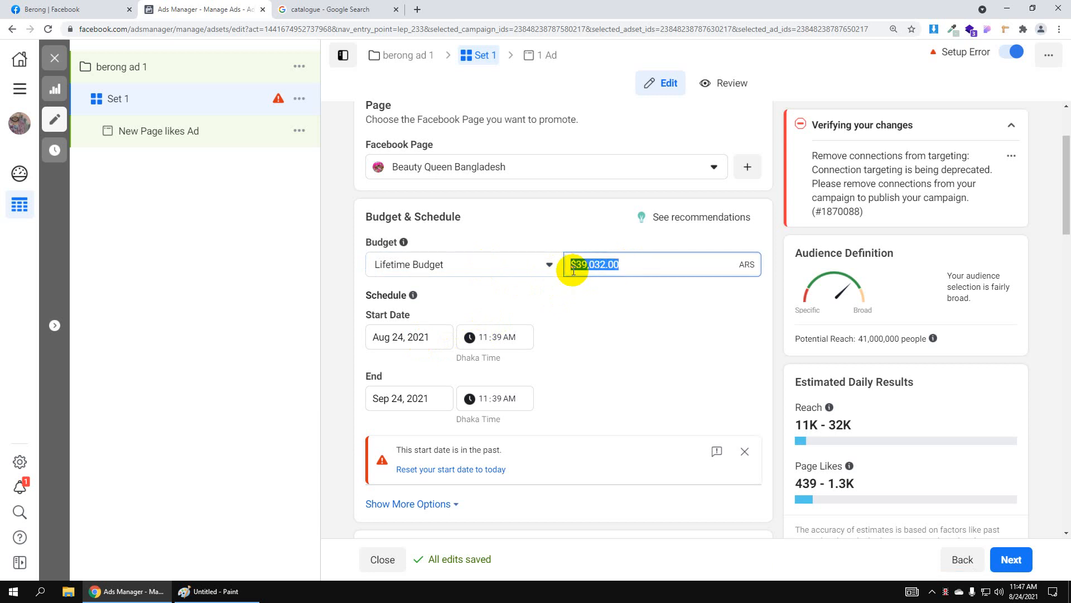
type("500")
left_click(546, 326)
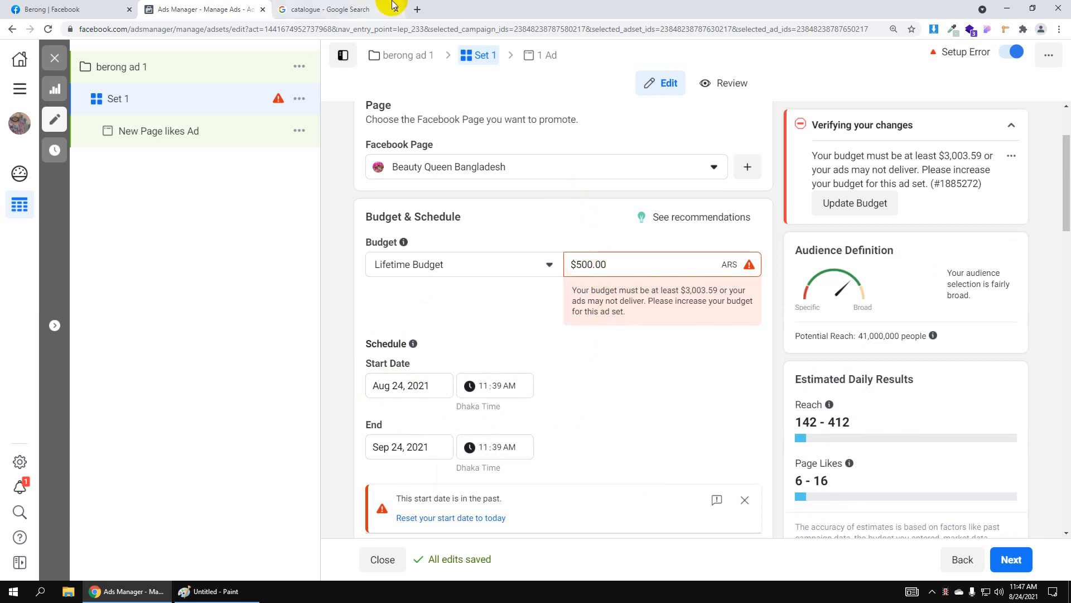
Search Google for "ars to usd" in a new browser tab and convert 500 Argentine pesos to US dollars
left_click(368, 10)
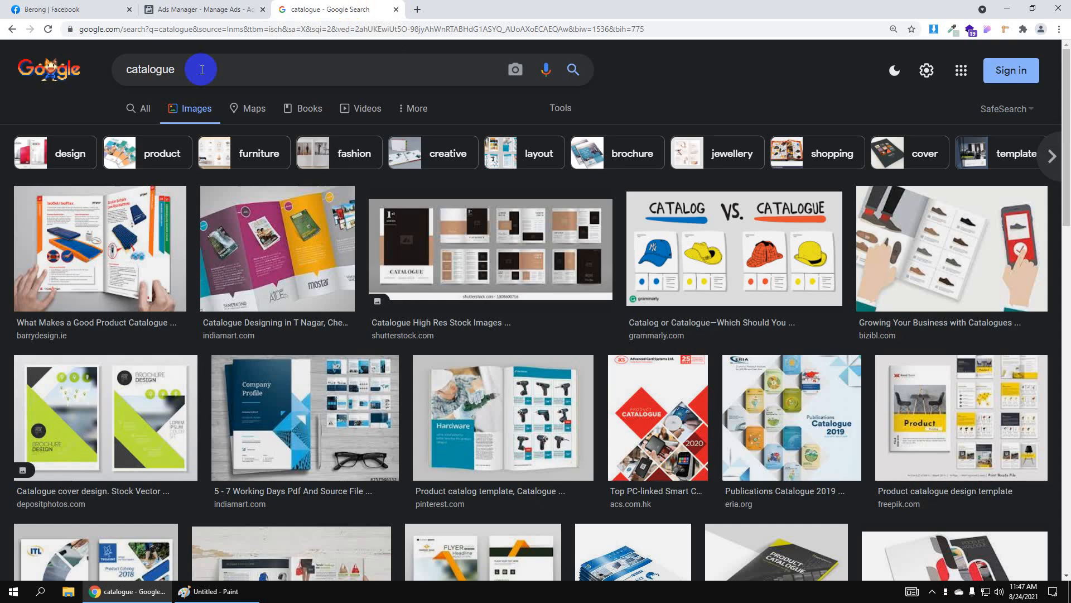
left_click(416, 10)
type("ars ")
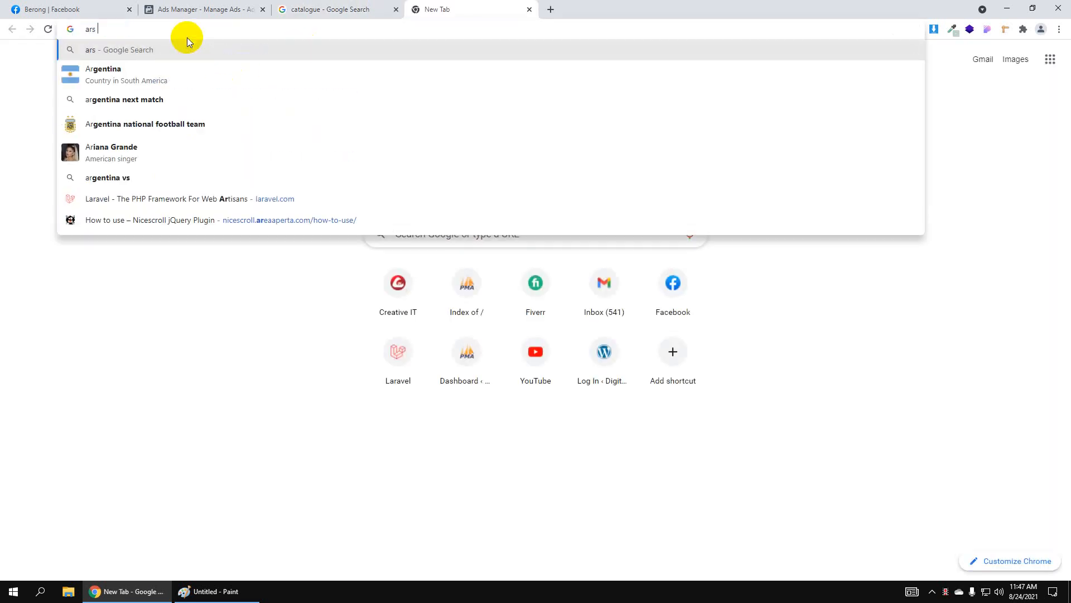
type("to ta")
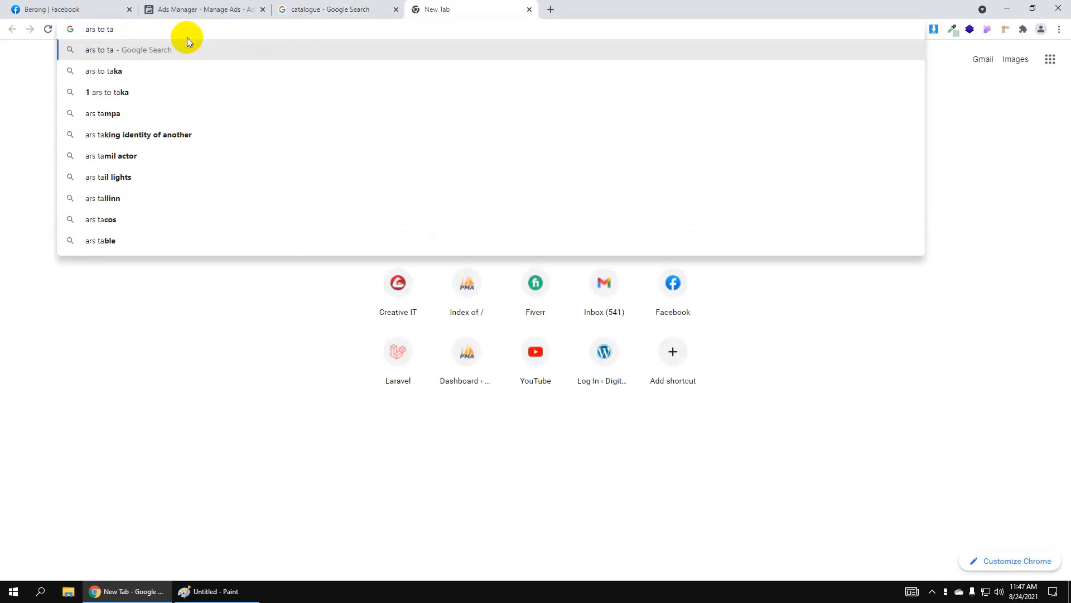
key("BackSpace")
key("BackSpace")
type("us")
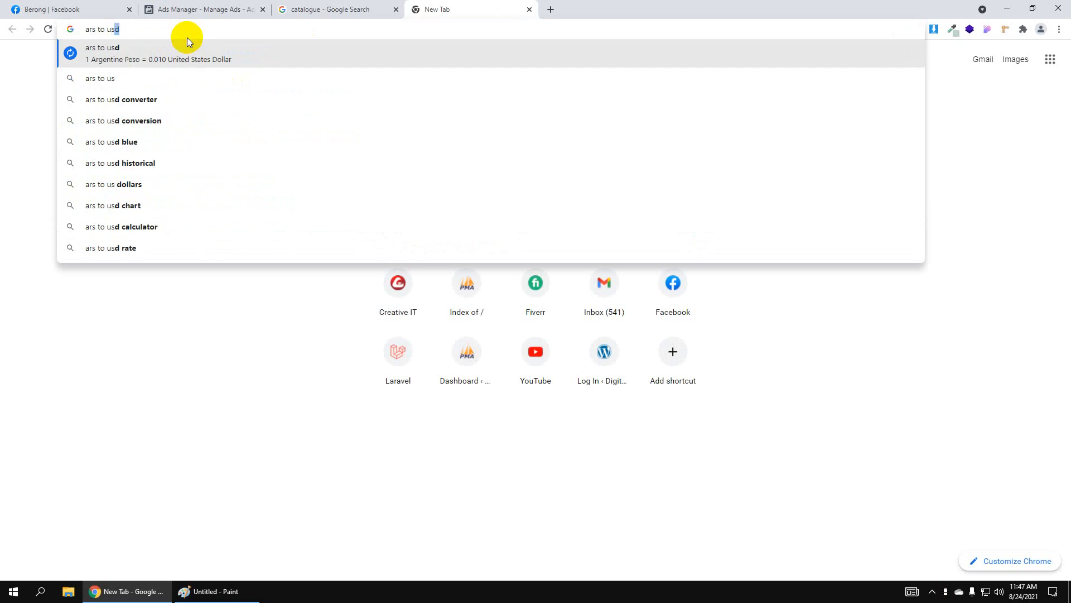
key("Return")
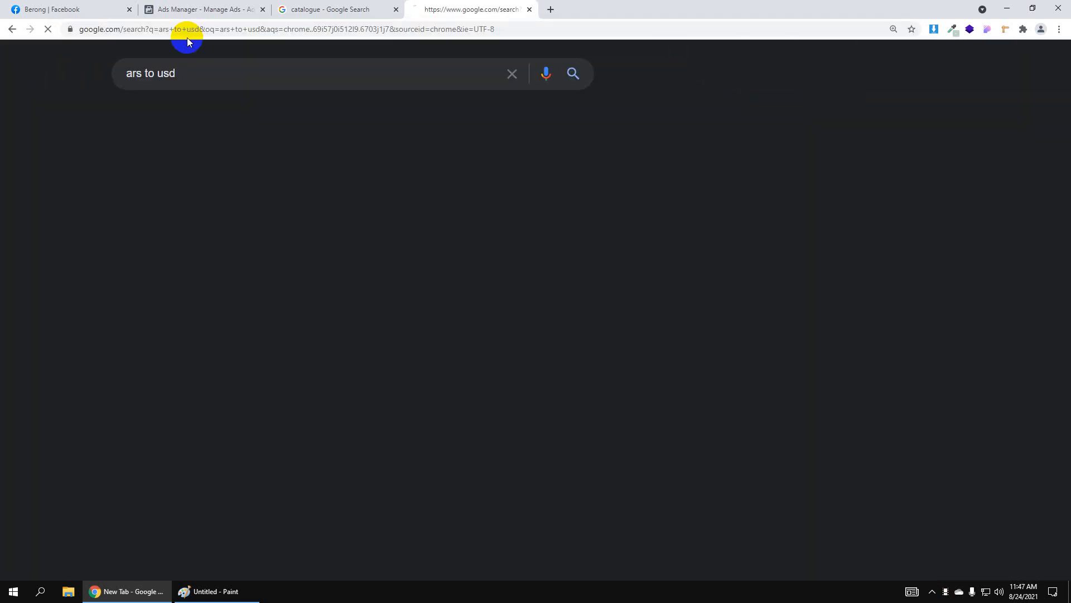
left_click(162, 310)
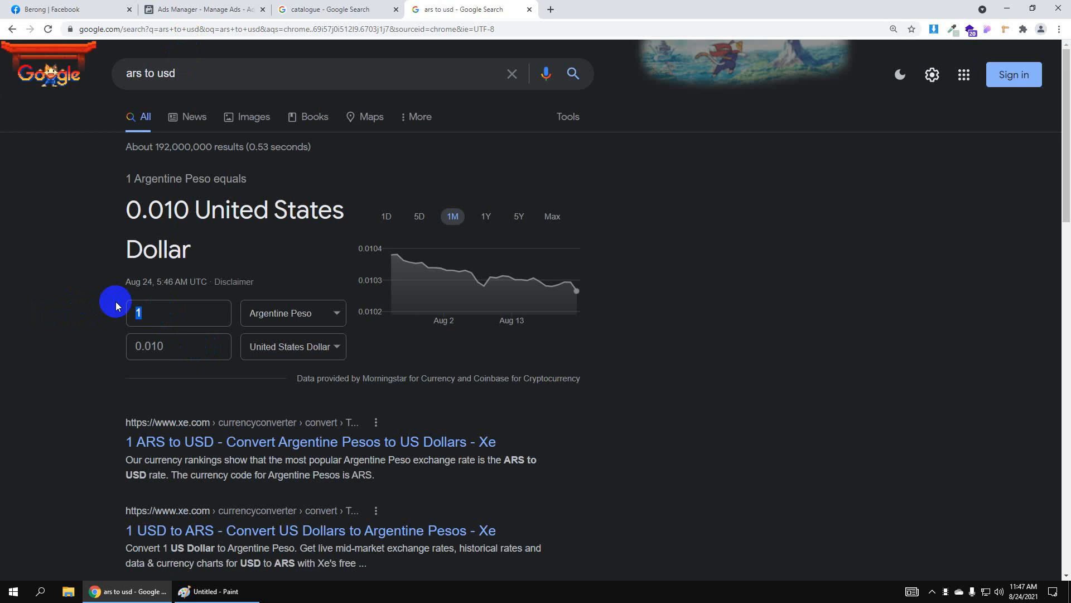
type("500")
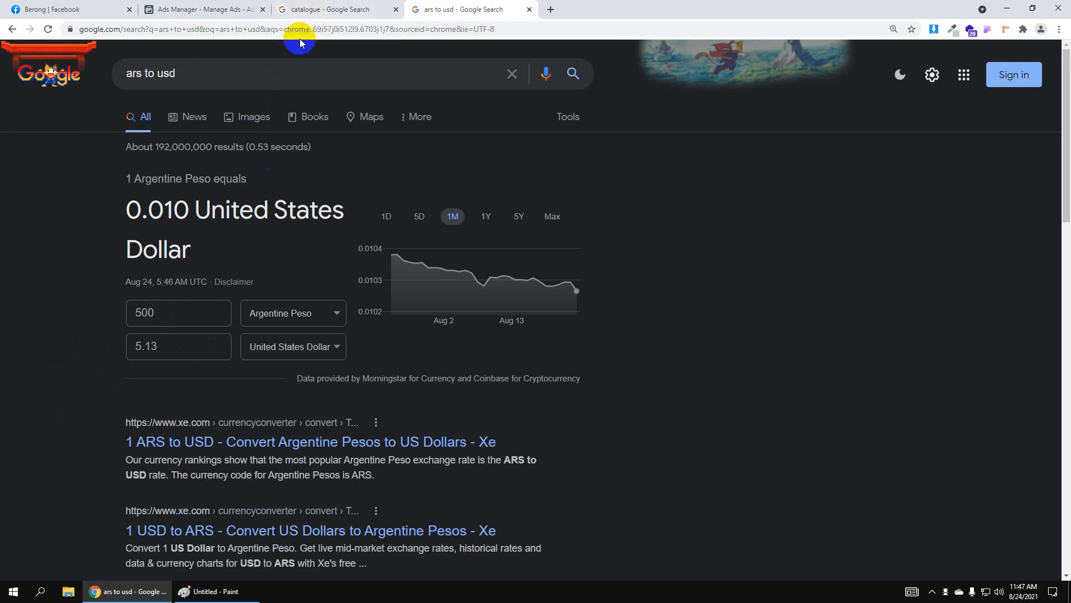
Switch back to Ads Manager and set the start time of Set 1 to 3:00 PM on Aug 24, 2021
left_click(327, 9)
left_click(195, 5)
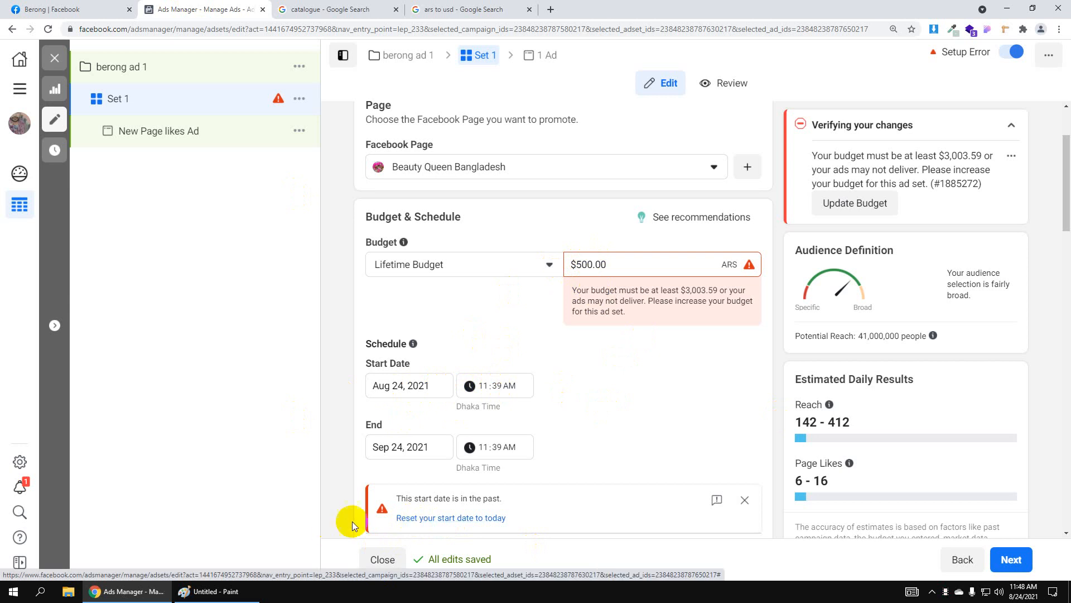
left_click(487, 390)
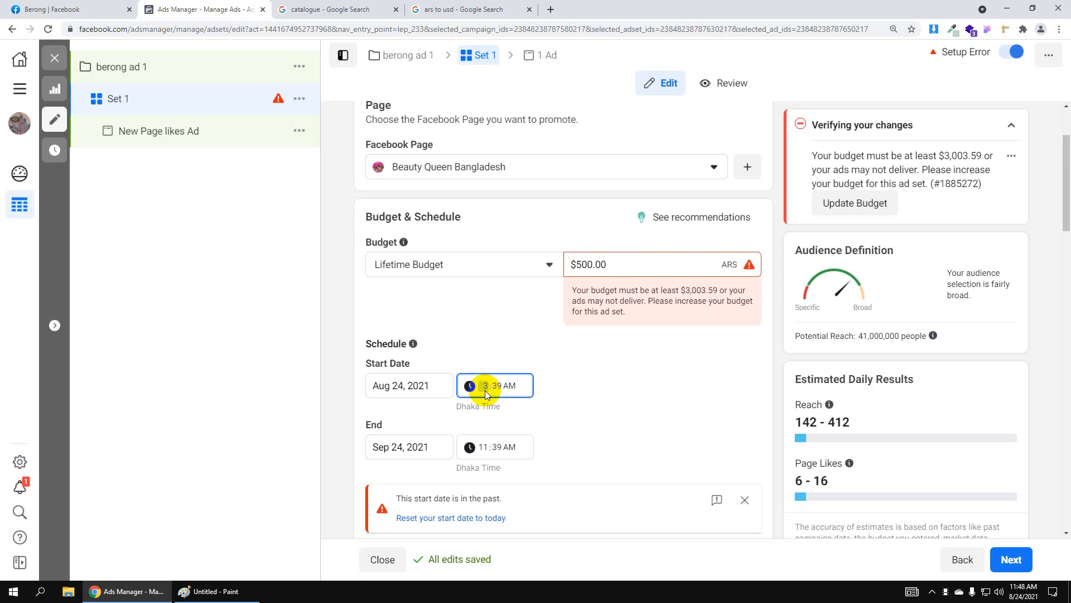
left_click(500, 386)
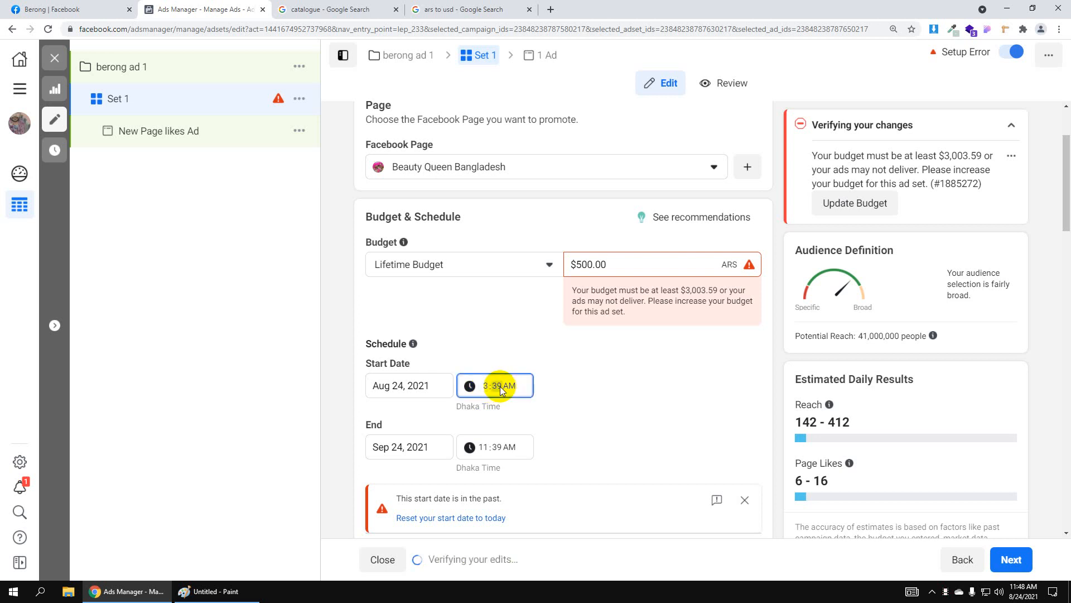
type("00")
left_click(584, 406)
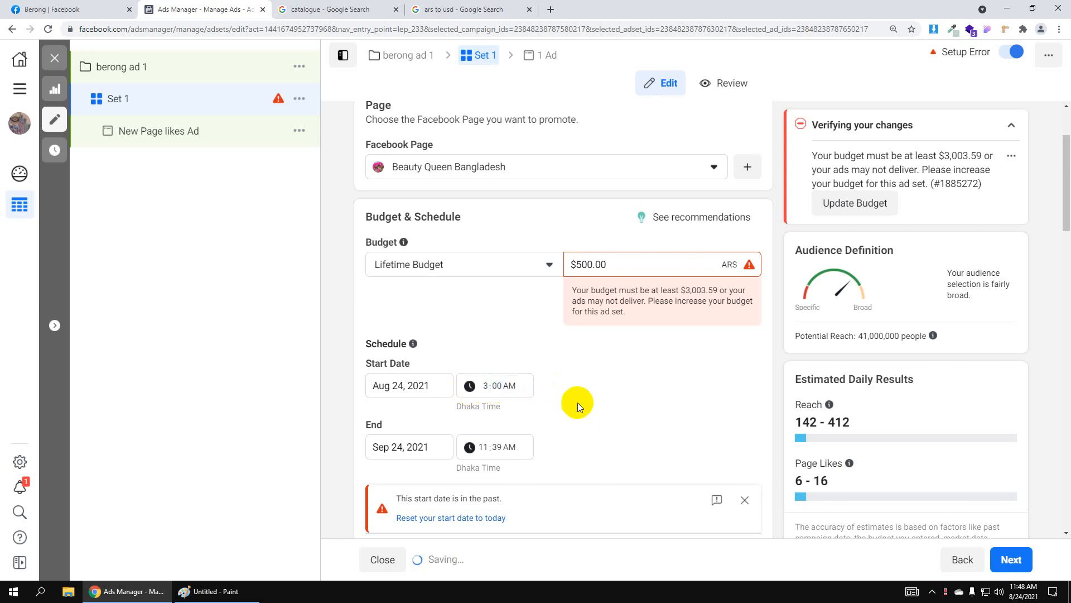
left_click(511, 386)
type("p")
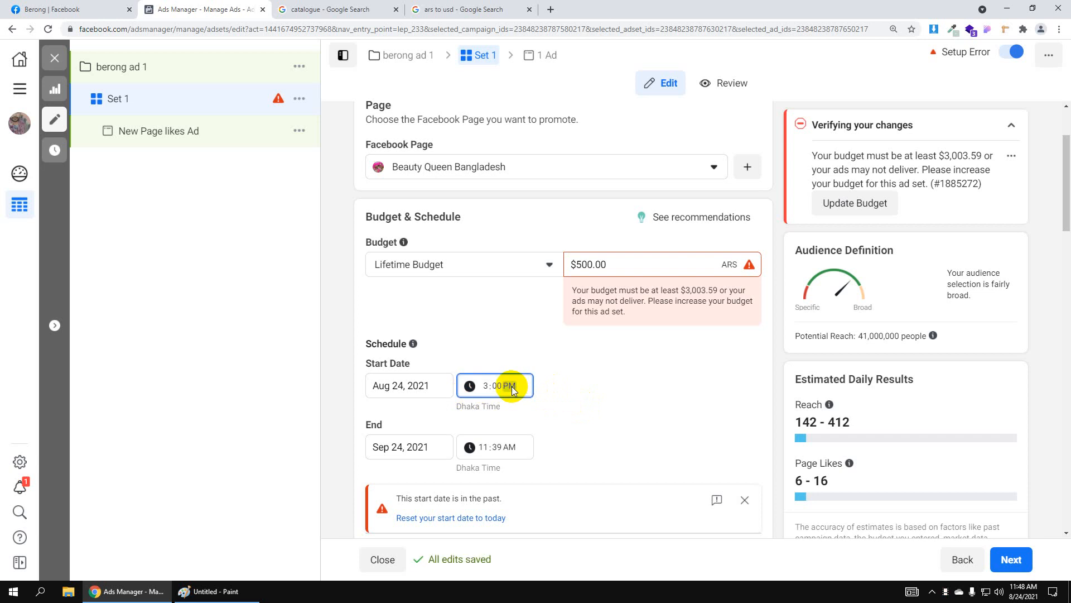
left_click(568, 397)
Set the end date of Set 1 to Aug 28, 2021
scroll(655, 302, "down", 1)
scroll(656, 302, "down", 1)
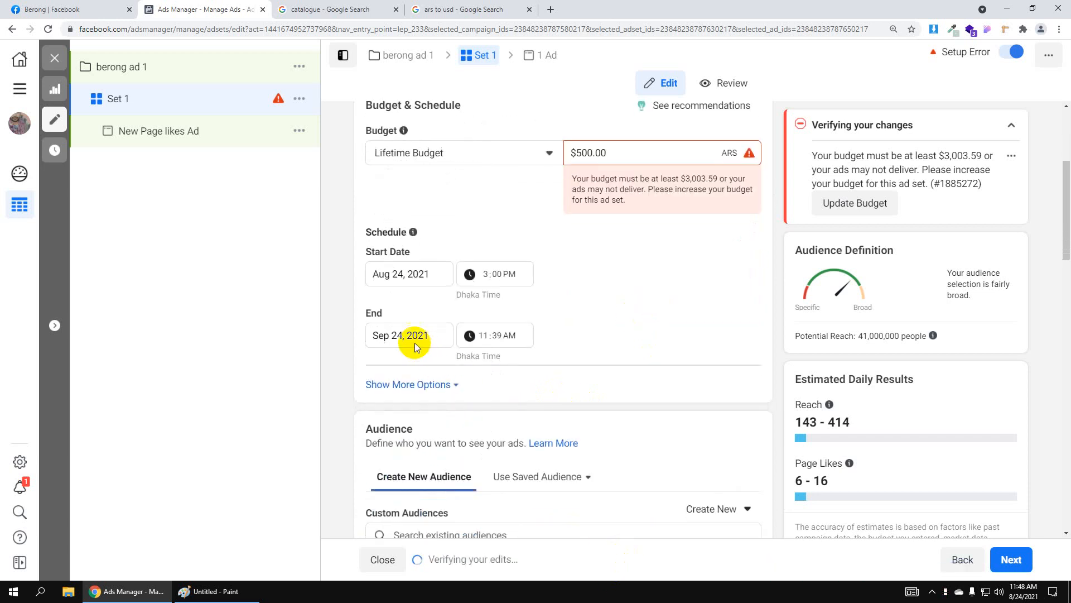
left_click(411, 341)
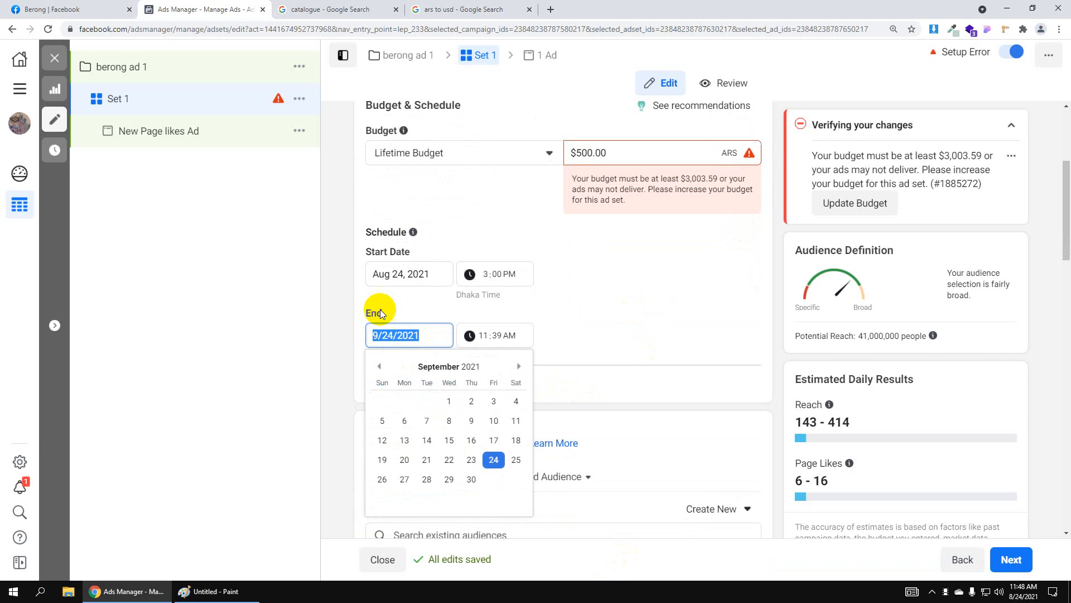
left_click(379, 366)
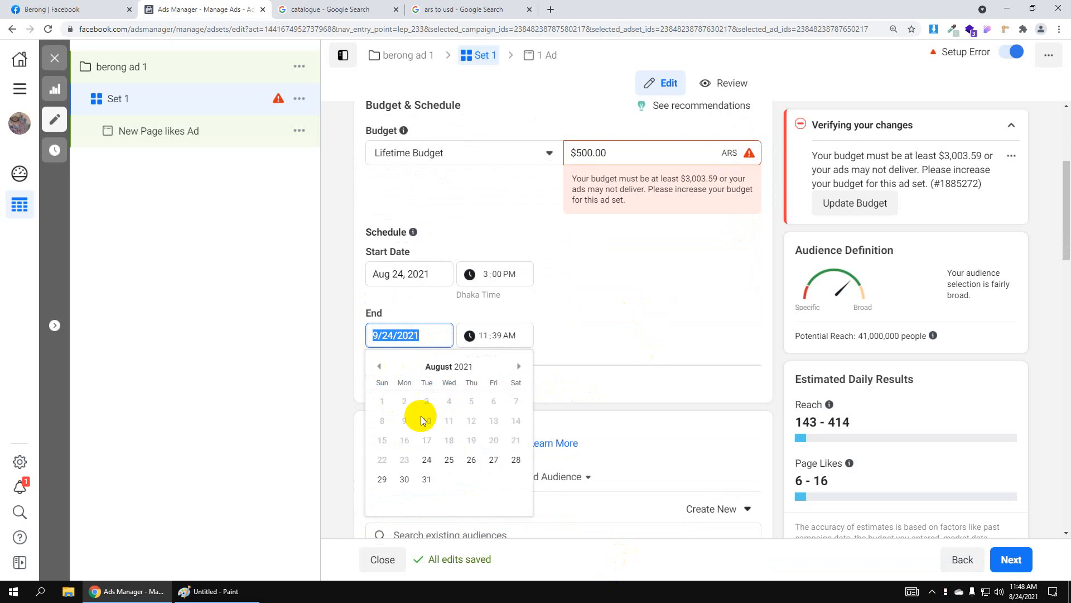
left_click(506, 462)
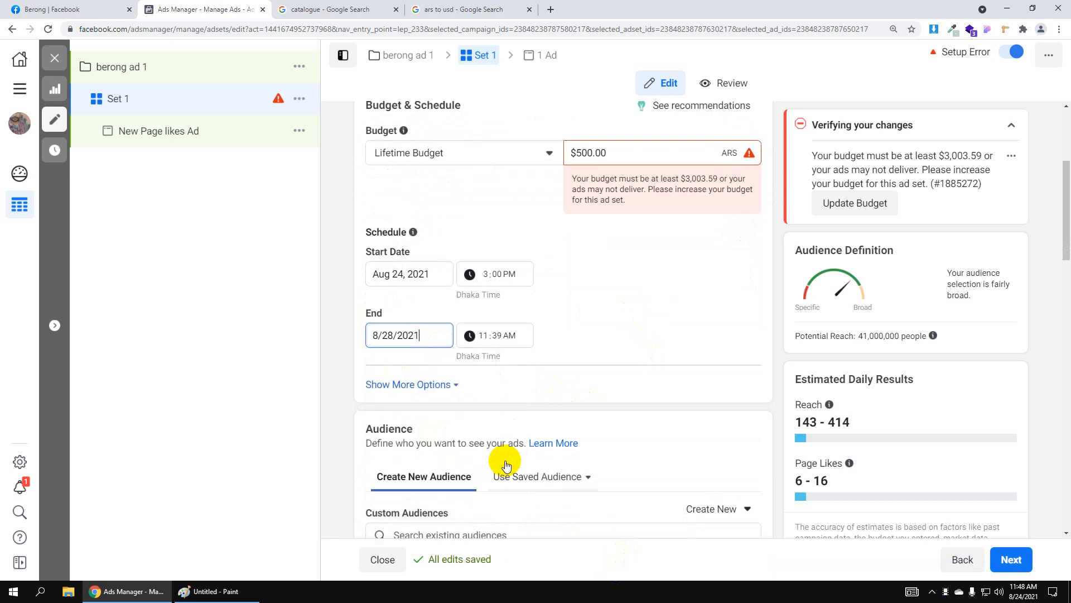
Raise the lifetime budget of Set 1 to 5,000 ARS
scroll(634, 250, "up", 3)
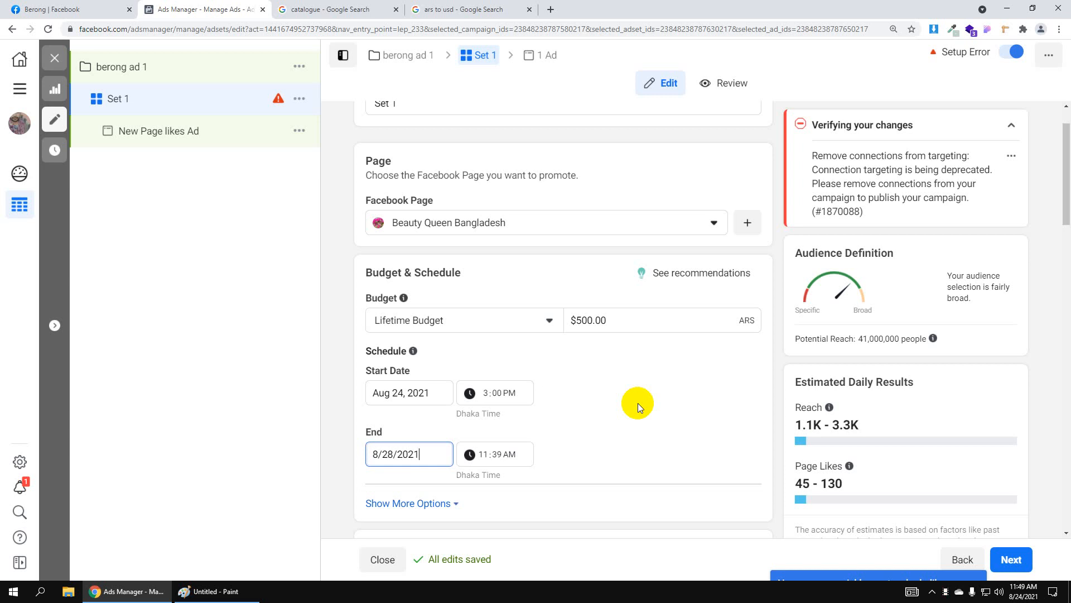
left_click(592, 322)
type("0")
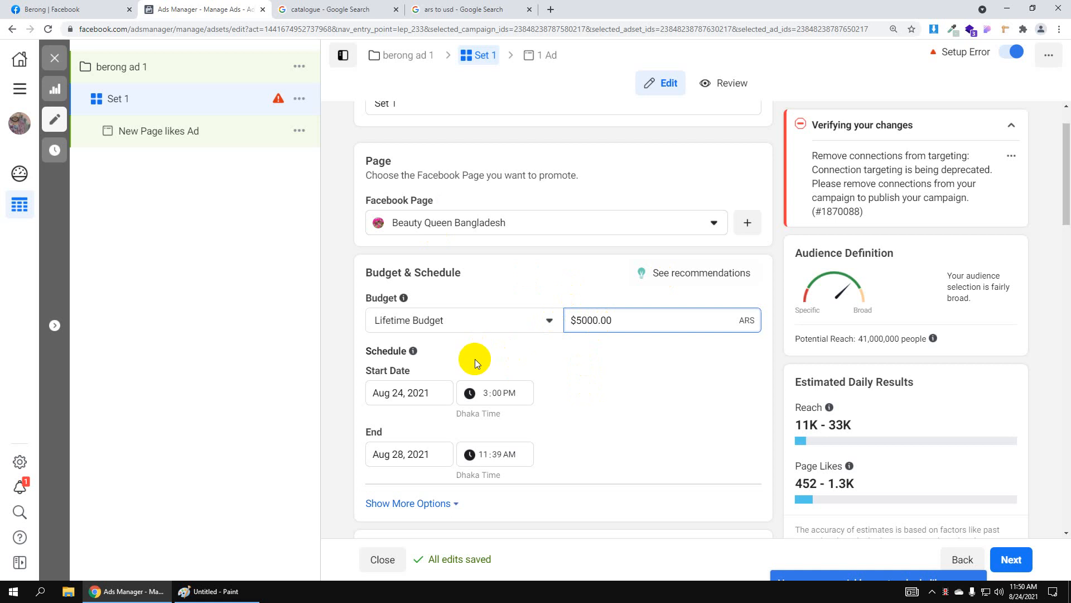
Reveal the additional budget and schedule options of Set 1 and enable running ads on a schedule
scroll(475, 359, "down", 2)
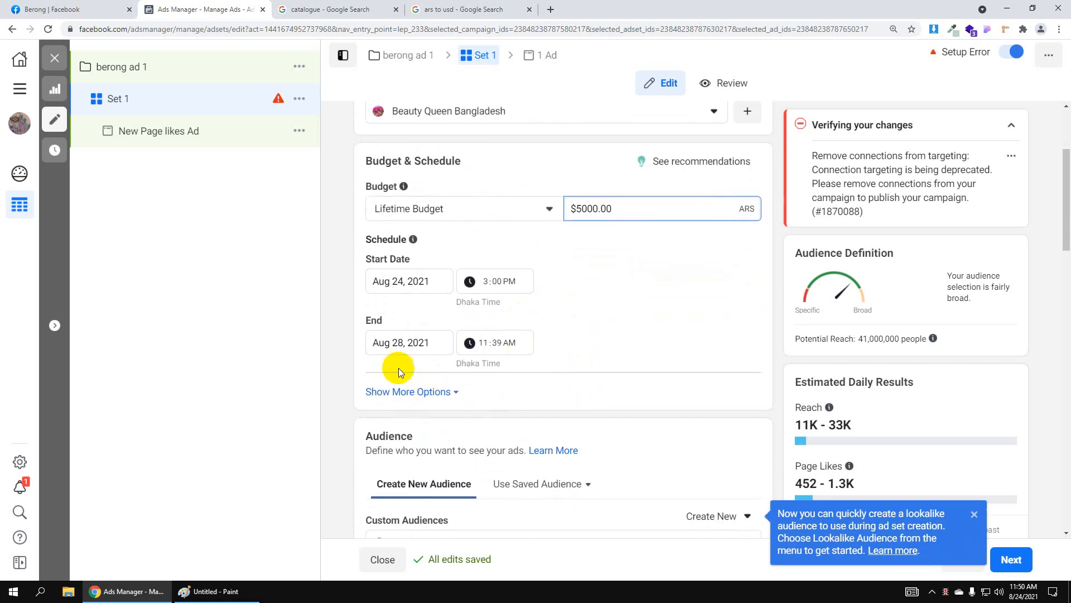
left_click(405, 393)
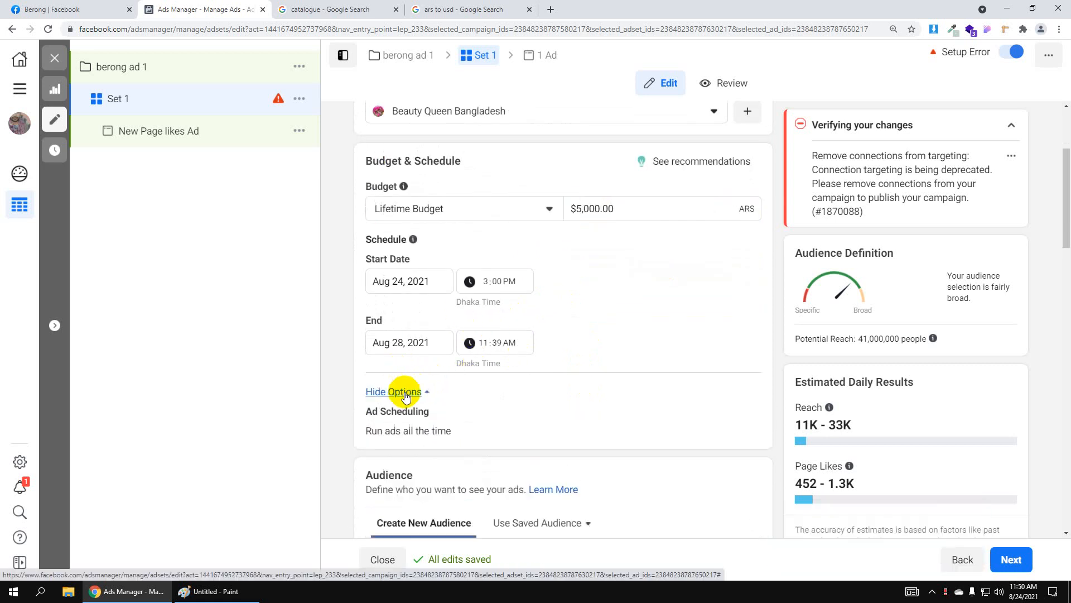
scroll(399, 379, "down", 1)
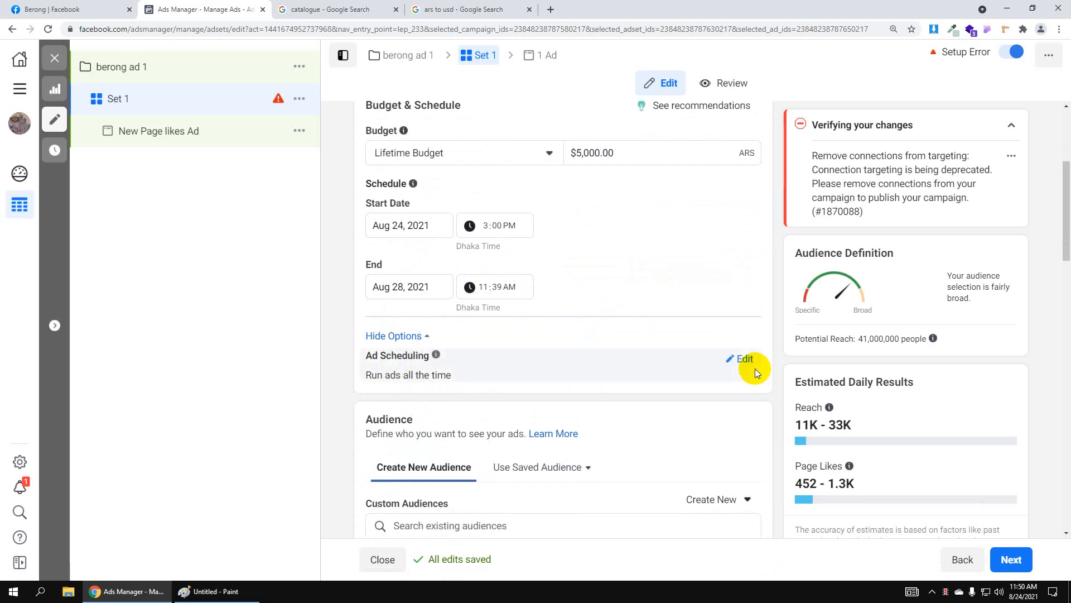
left_click(744, 358)
scroll(687, 398, "down", 2)
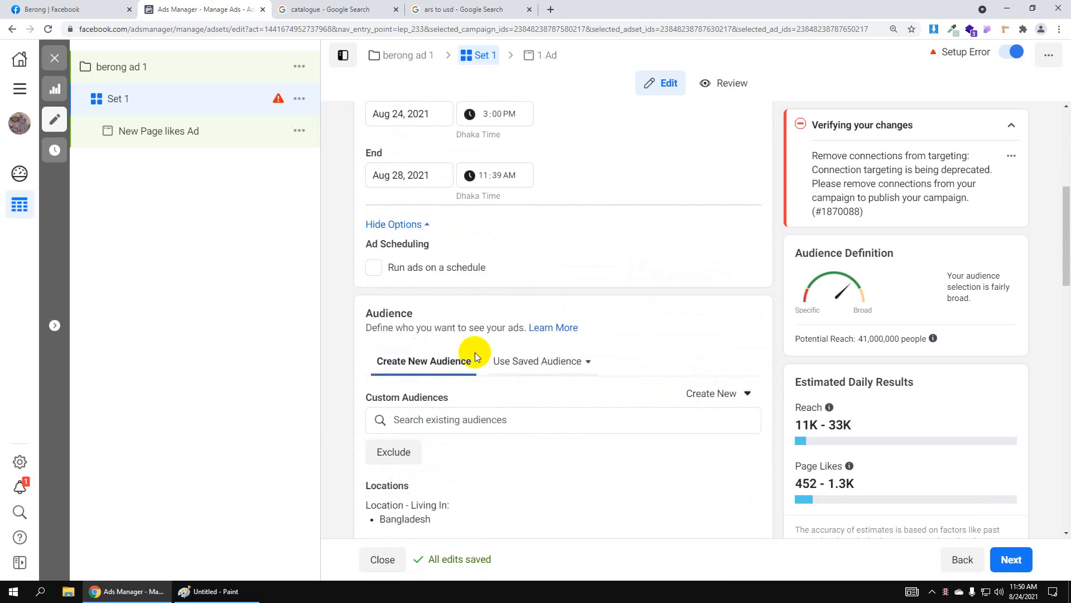
left_click(380, 270)
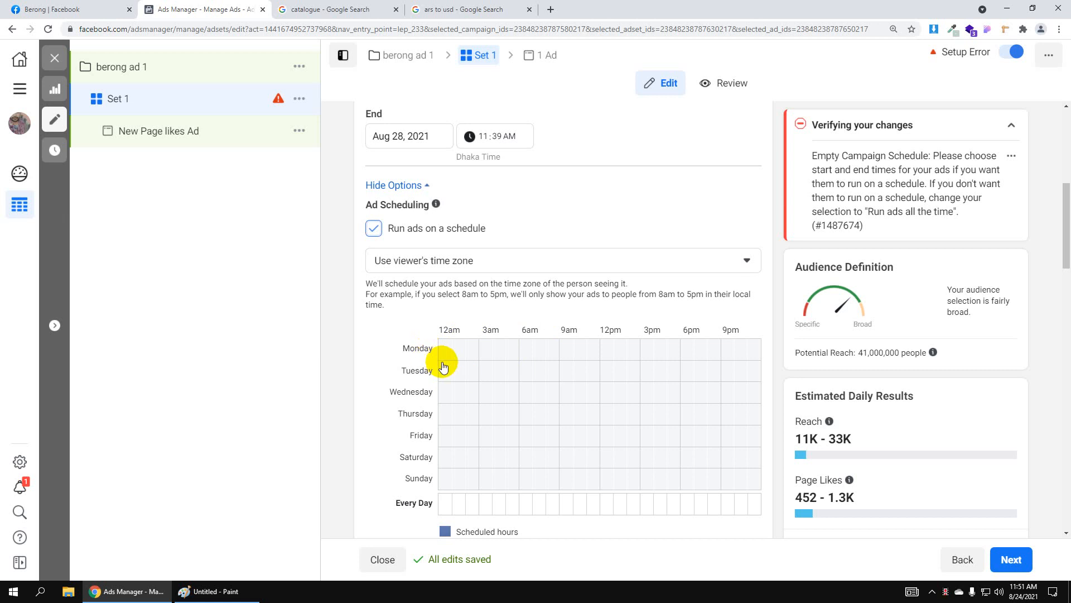
Mark Monday from 12am to 10am as scheduled hours, and turn running ads on a schedule back off
left_click_drag(442, 348, 533, 351)
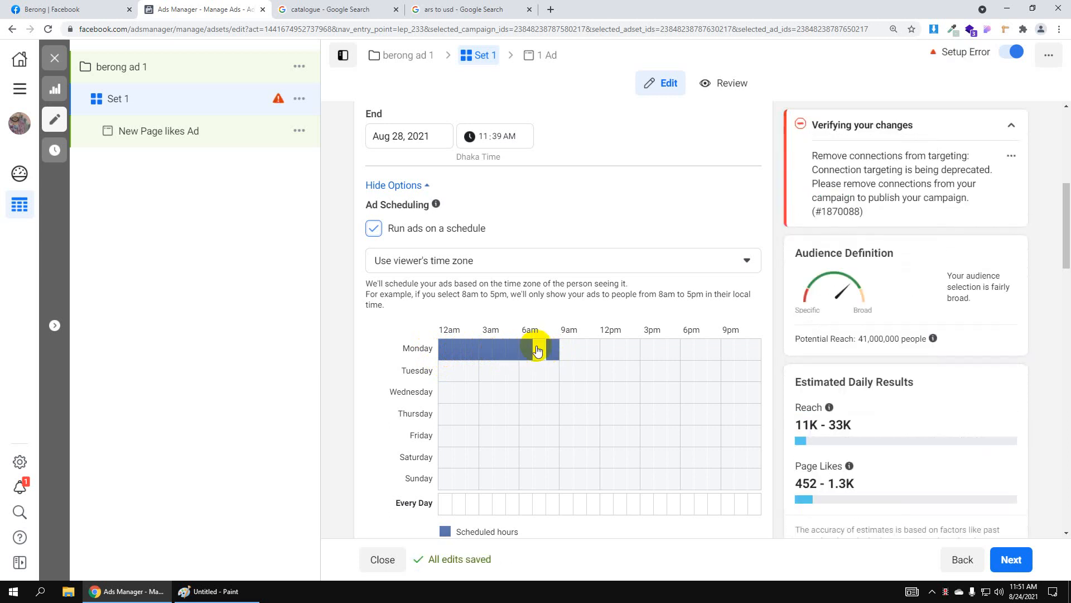
left_click(537, 350)
mouse_move(809, 441)
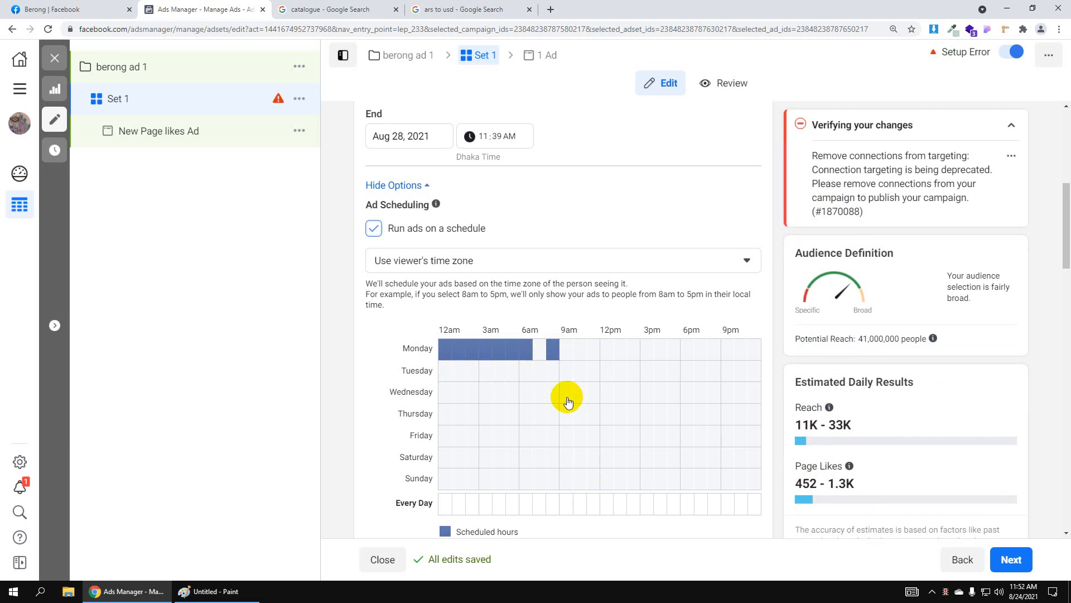
left_click(562, 354)
left_click_drag(561, 354, 462, 351)
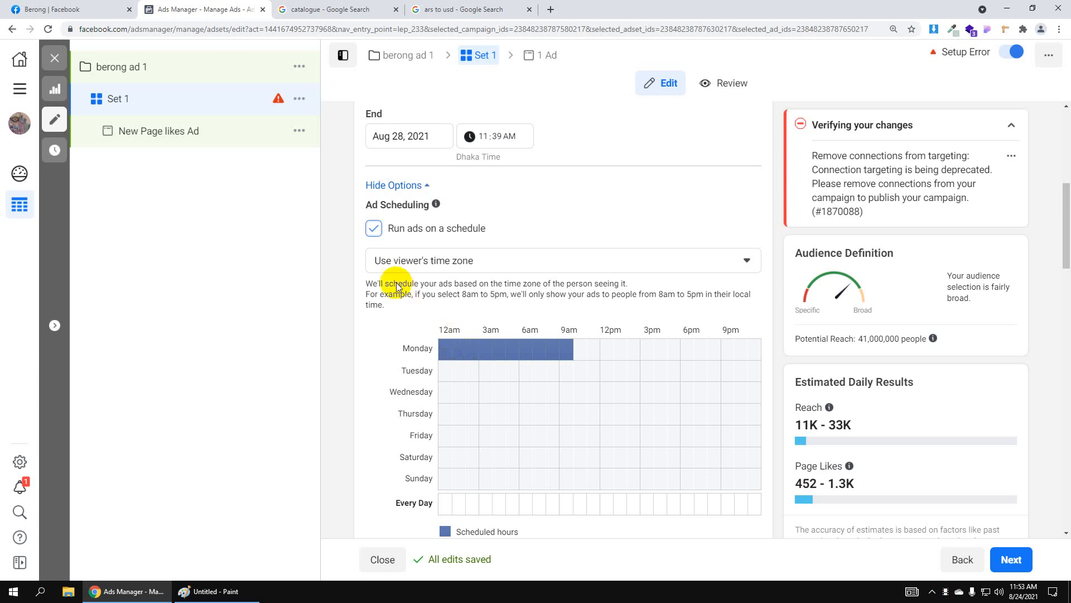
left_click(373, 229)
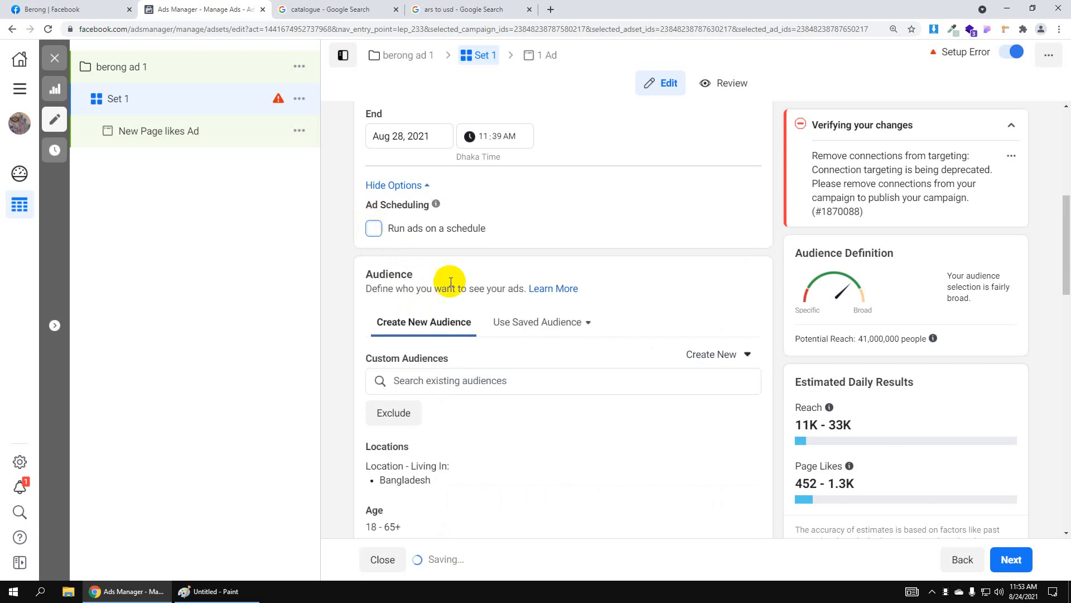
Change the audience location of Set 1 from all of Bangladesh to the city of Dhaka, Dhaka Division
scroll(447, 286, "down", 1)
scroll(453, 290, "down", 1)
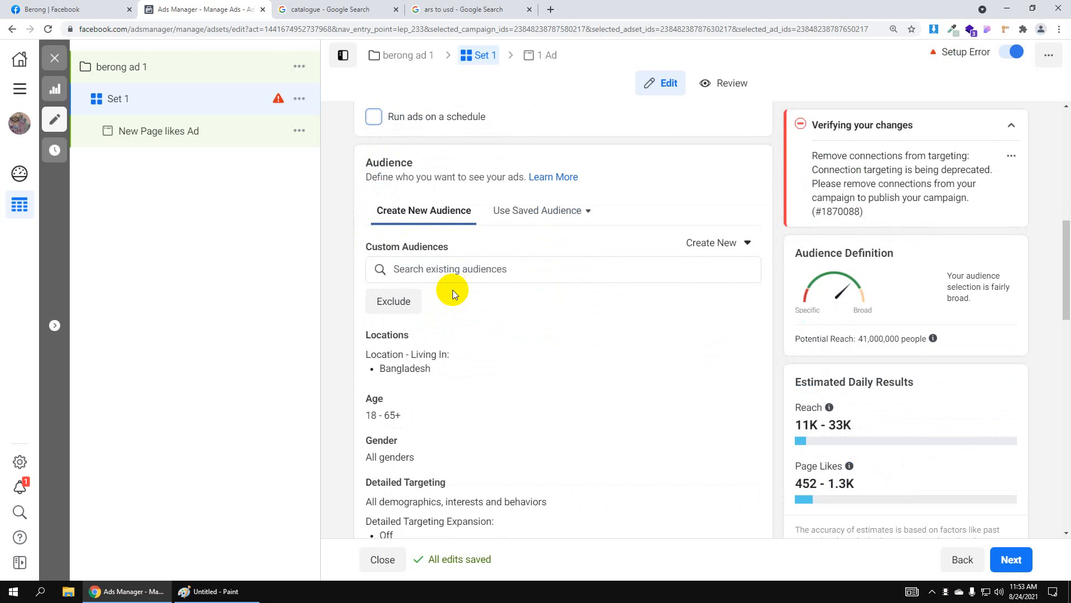
scroll(436, 281, "down", 1)
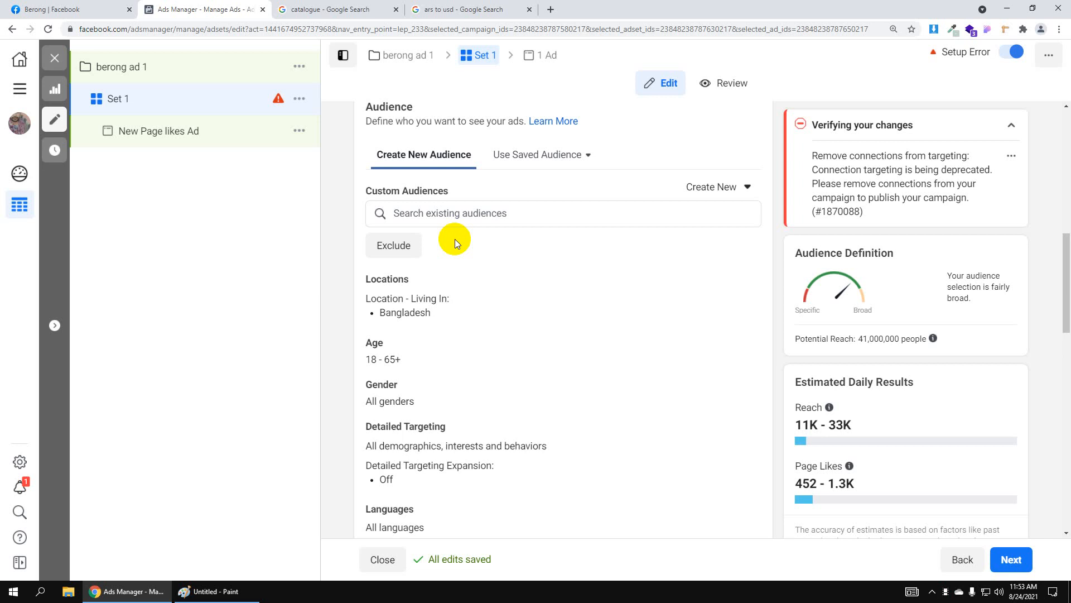
scroll(462, 238, "down", 2)
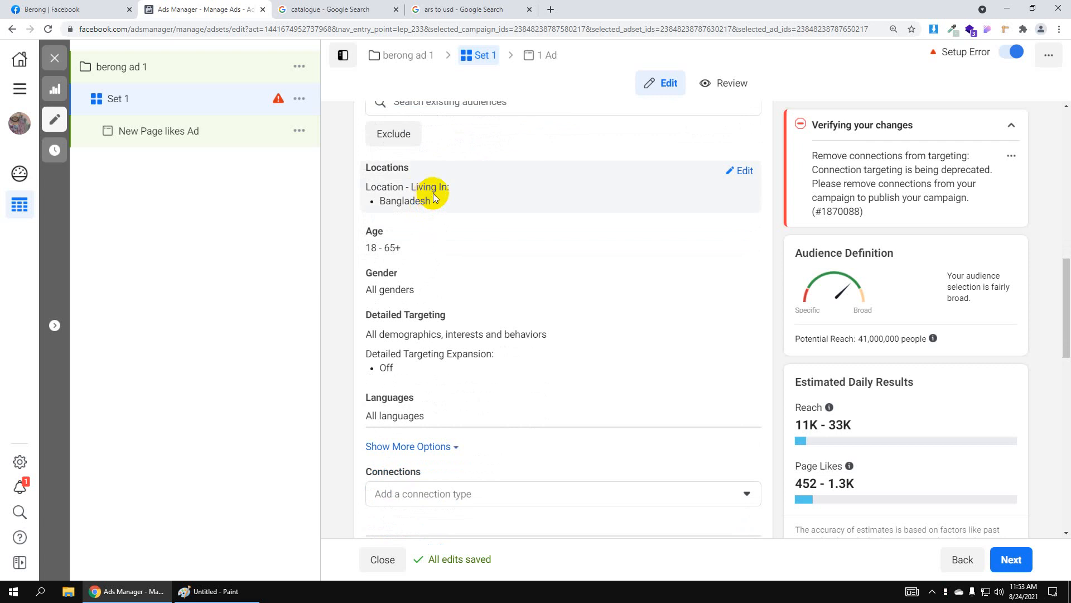
left_click(745, 171)
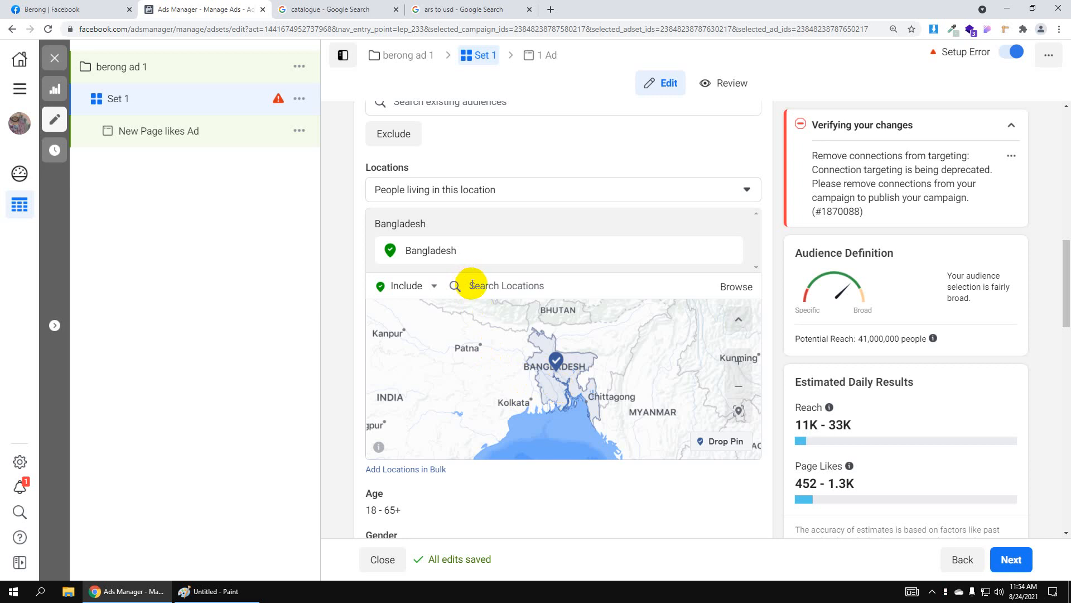
mouse_move(463, 243)
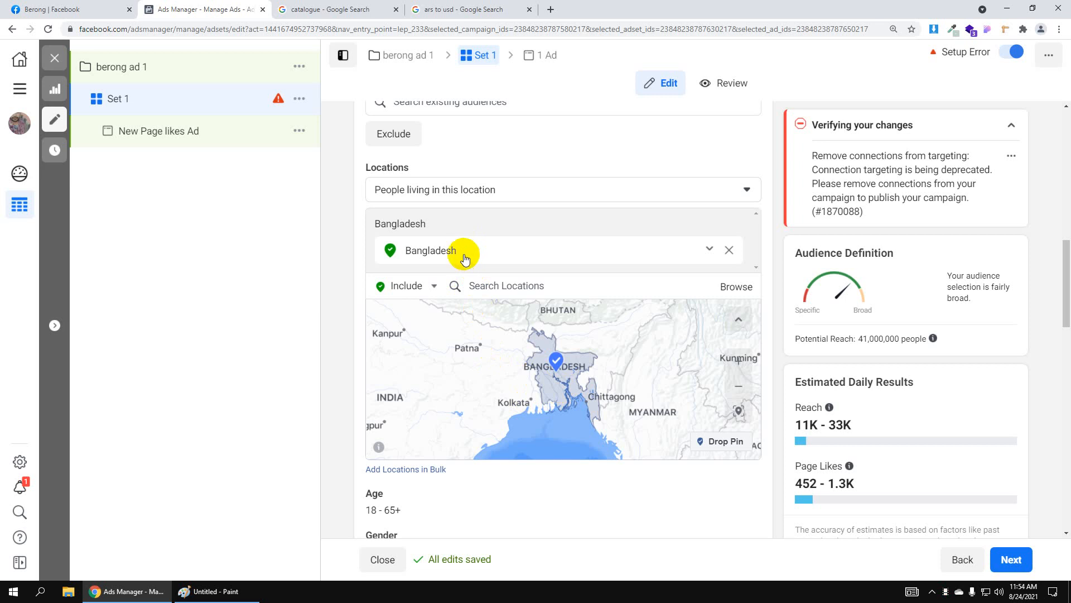
left_click(480, 287)
type("Dha")
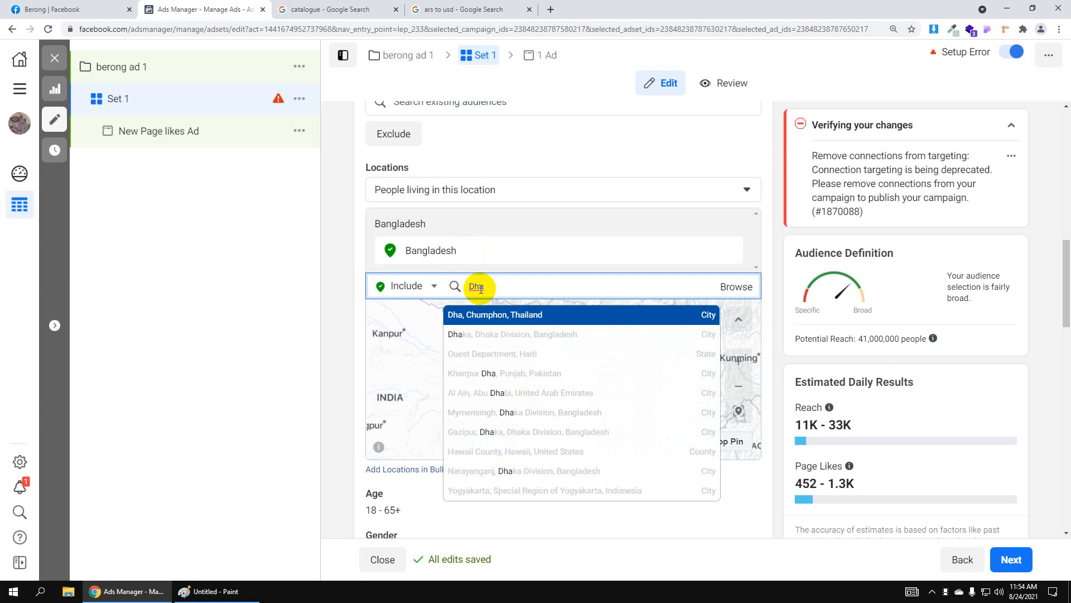
left_click(477, 335)
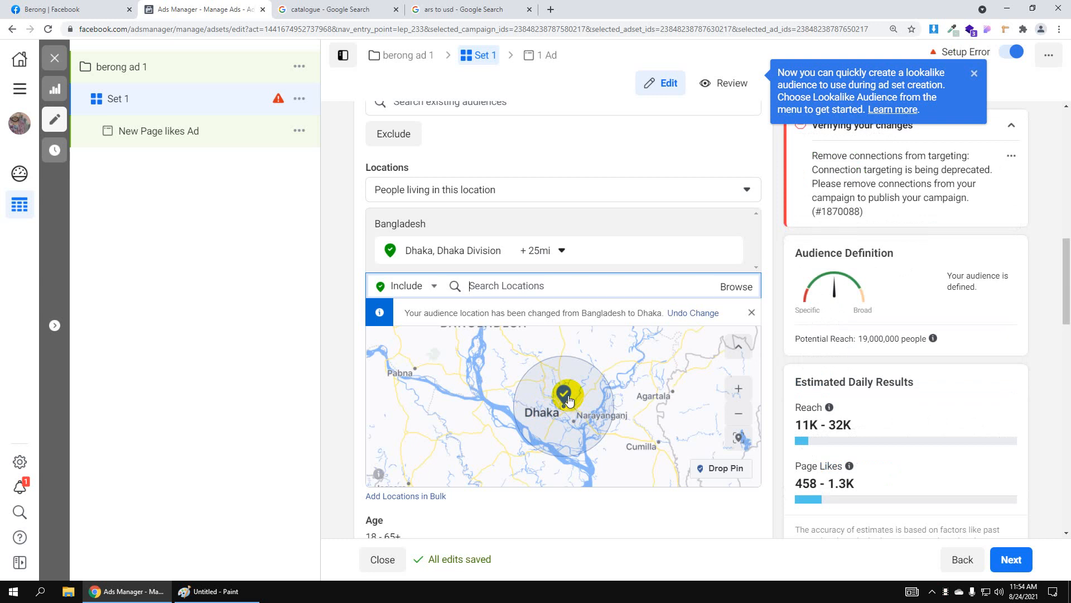
Extend the radius around the Dhaka audience location to 50 mi
scroll(566, 399, "up", 3)
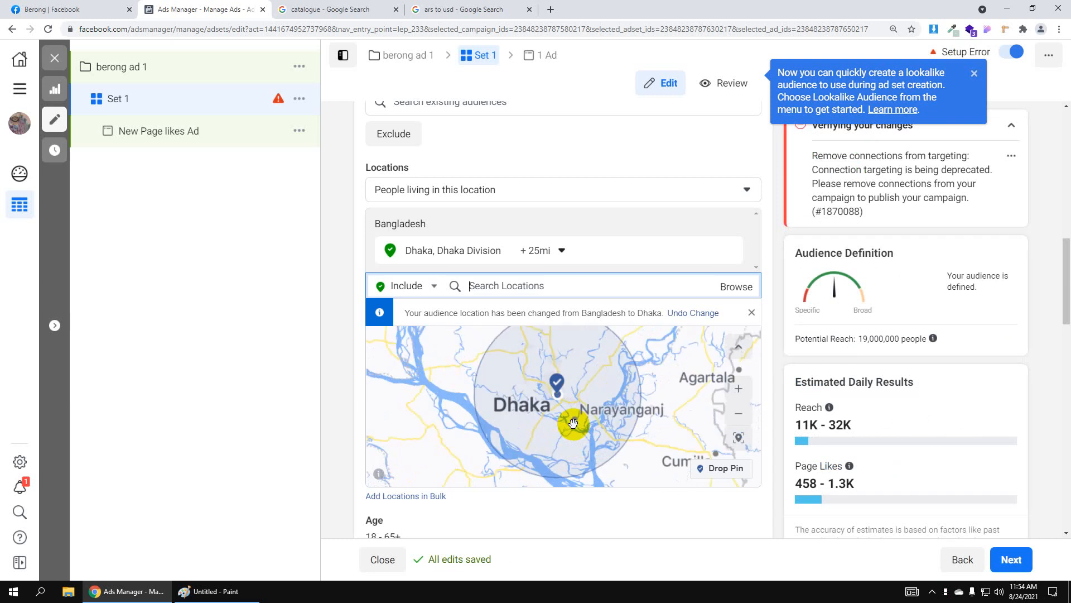
left_click_drag(533, 364, 527, 424)
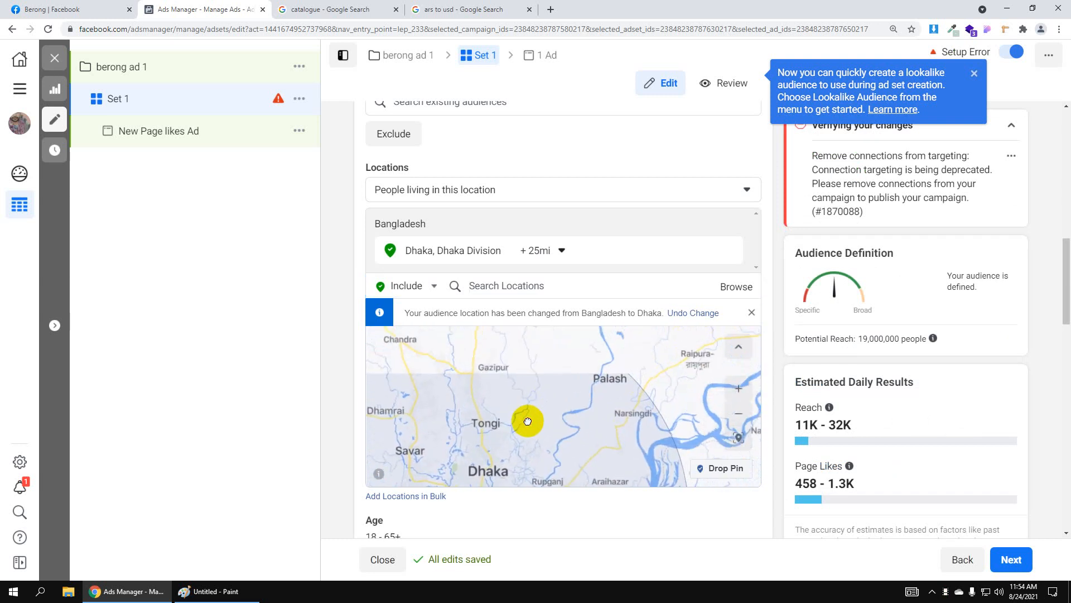
left_click(550, 251)
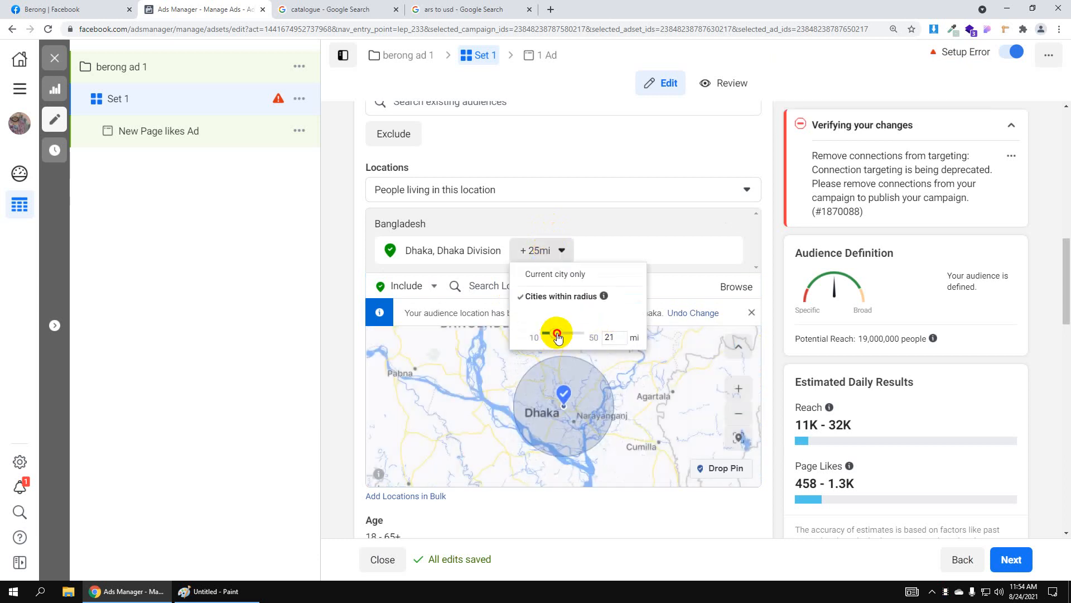
left_click_drag(556, 335, 591, 338)
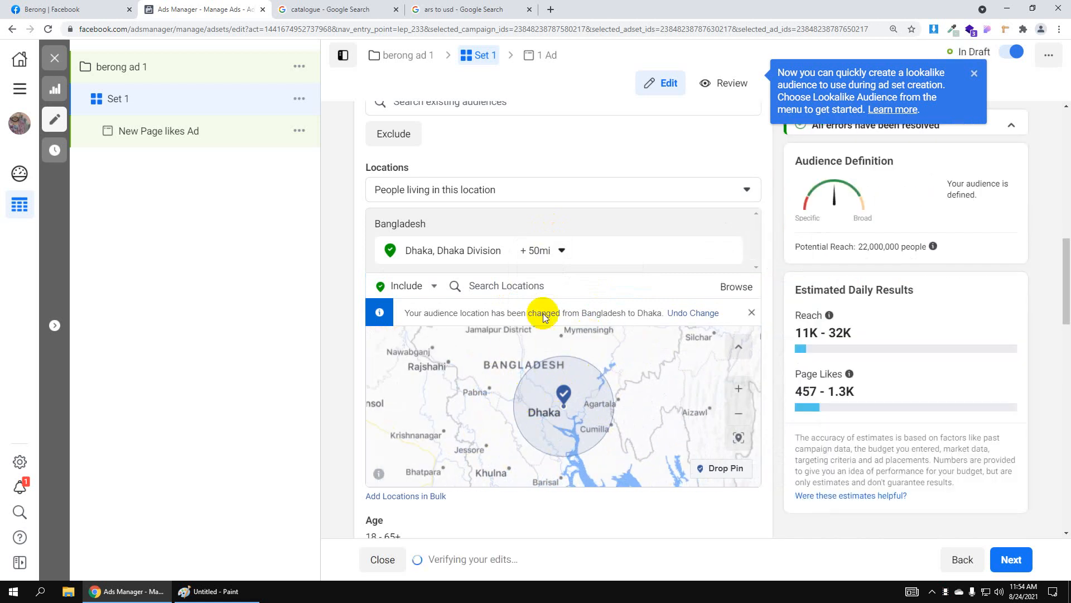
left_click(560, 257)
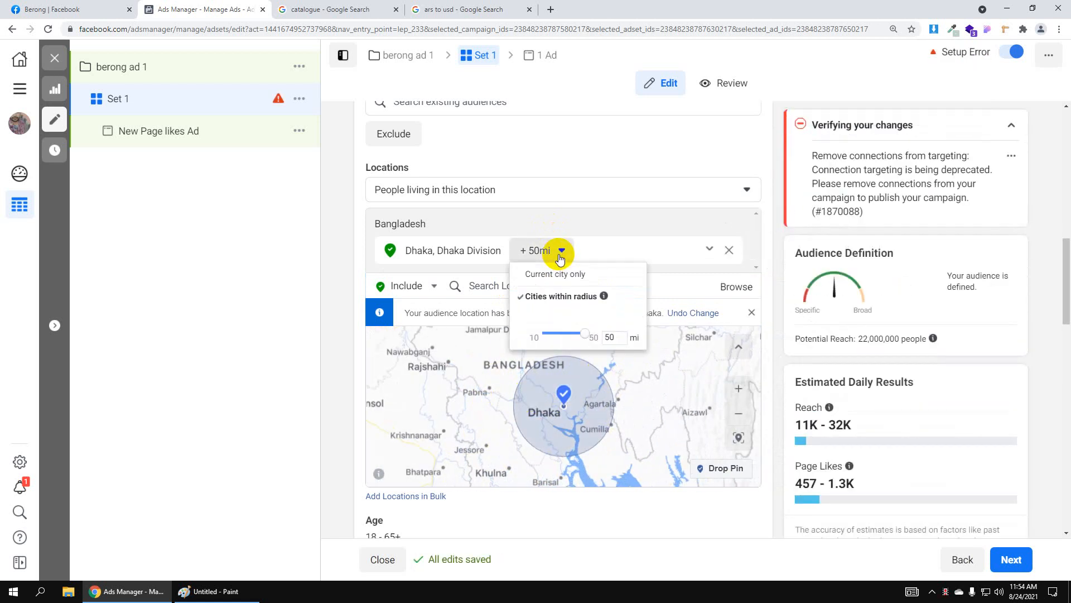
left_click(560, 257)
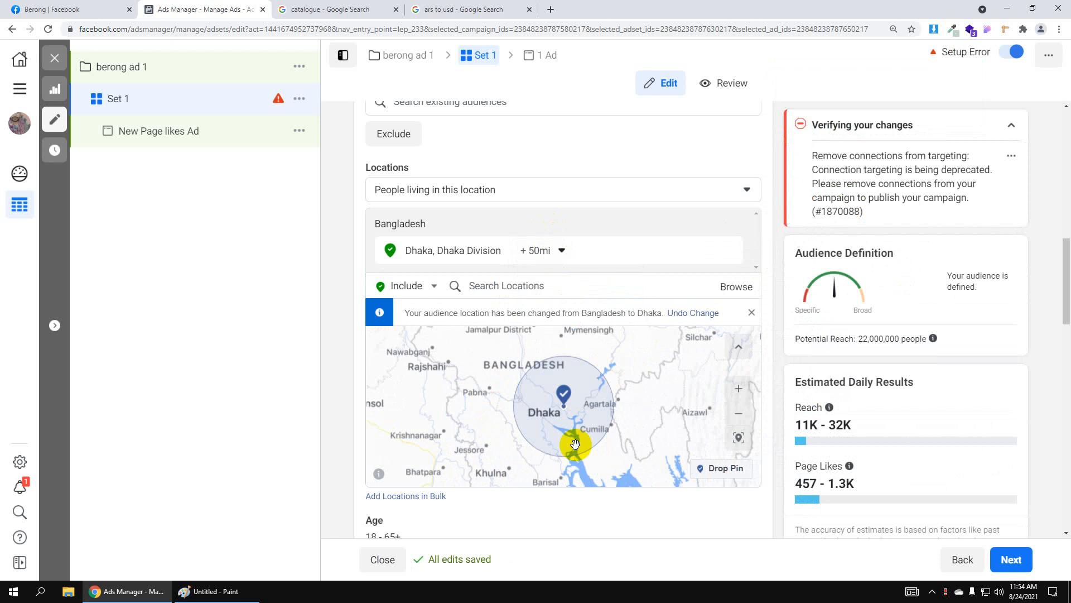
Drop a pin at Tarail on the map, outside the Dhaka radius, as another included location and check its radius setting
scroll(589, 404, "up", 2)
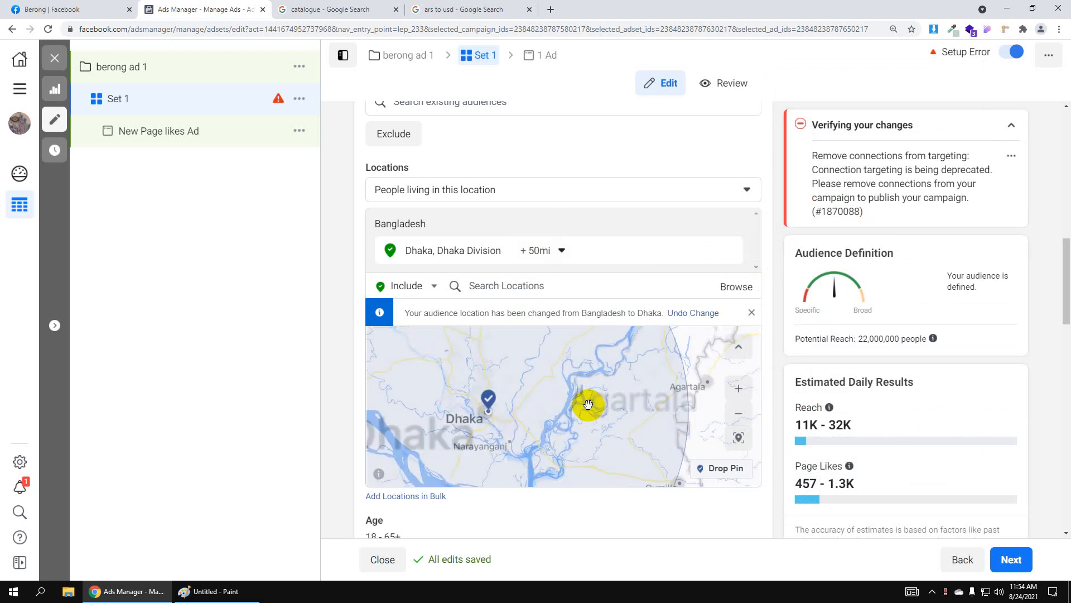
scroll(589, 404, "up", 4)
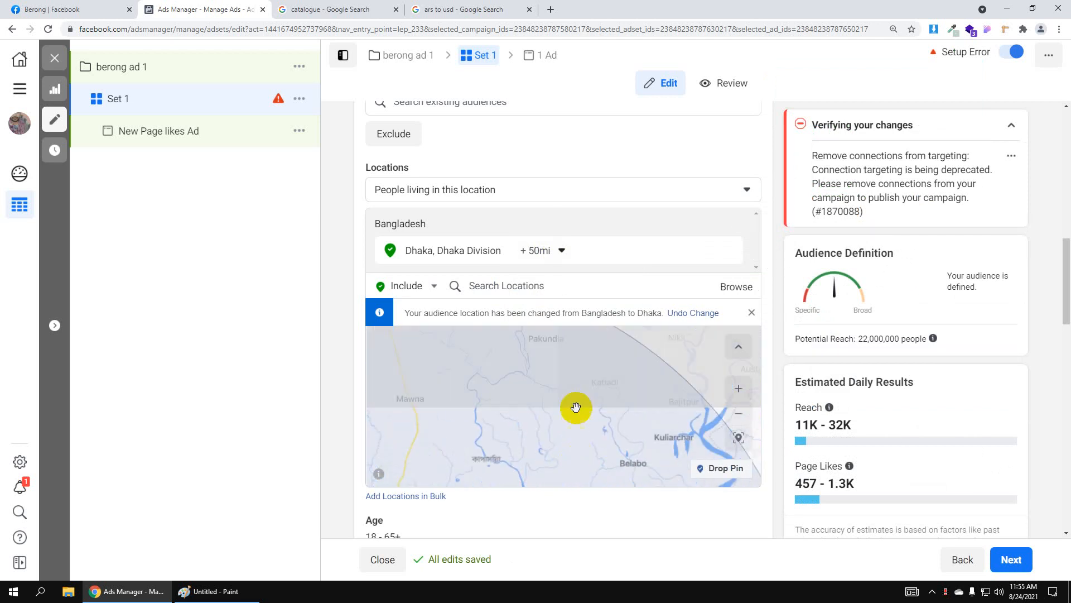
left_click_drag(575, 407, 561, 438)
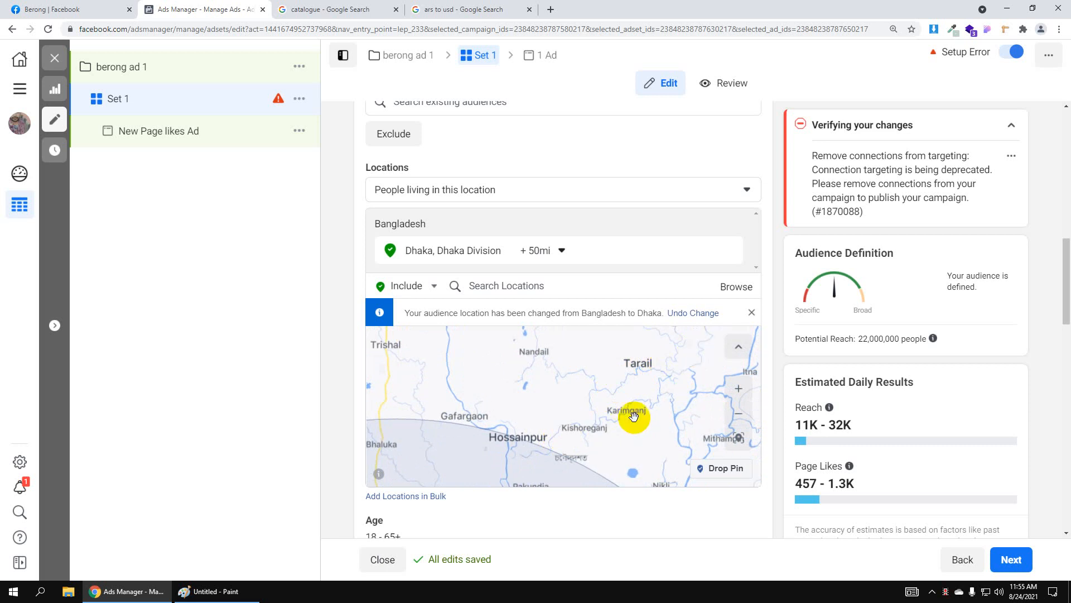
left_click(717, 472)
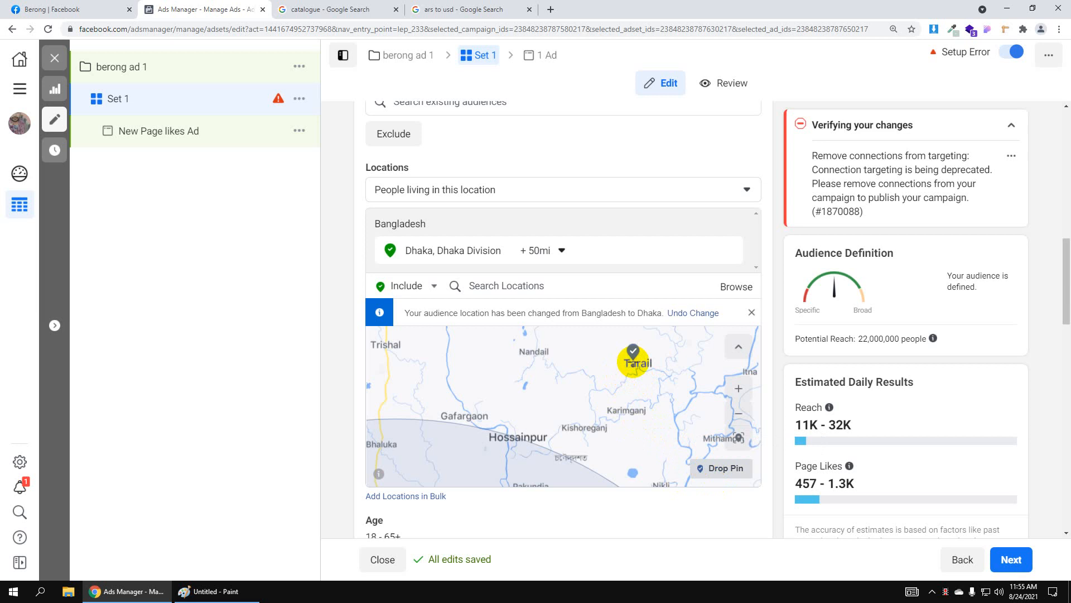
left_click(633, 362)
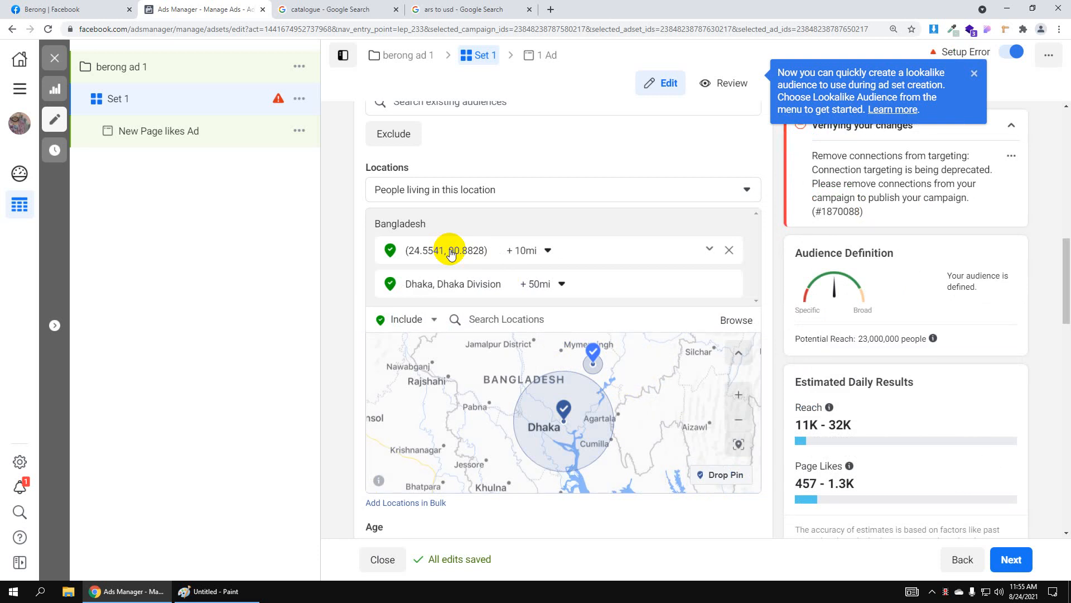
left_click(539, 249)
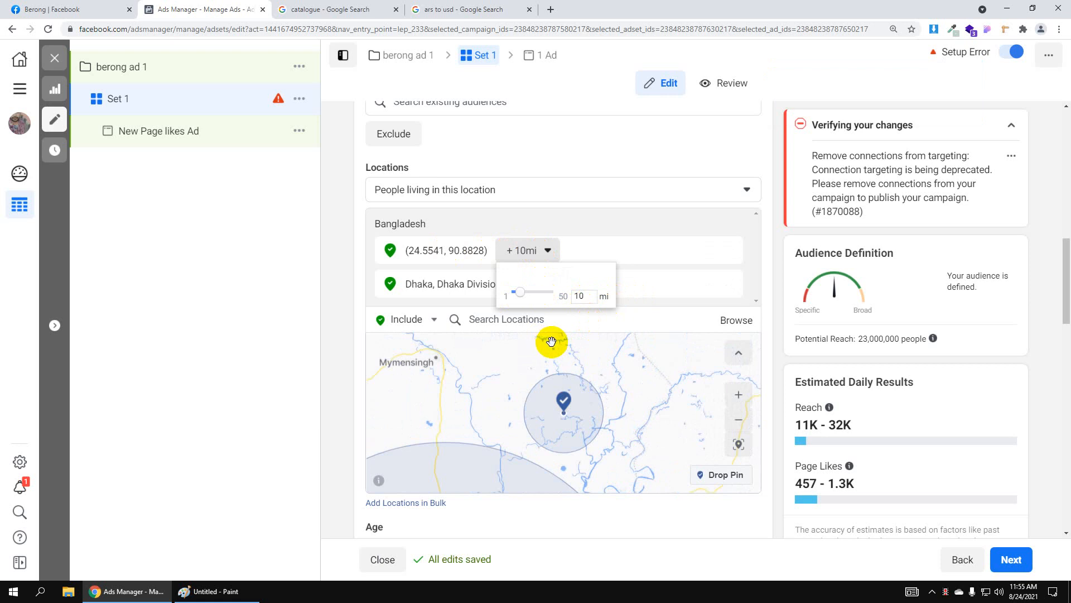
left_click(669, 303)
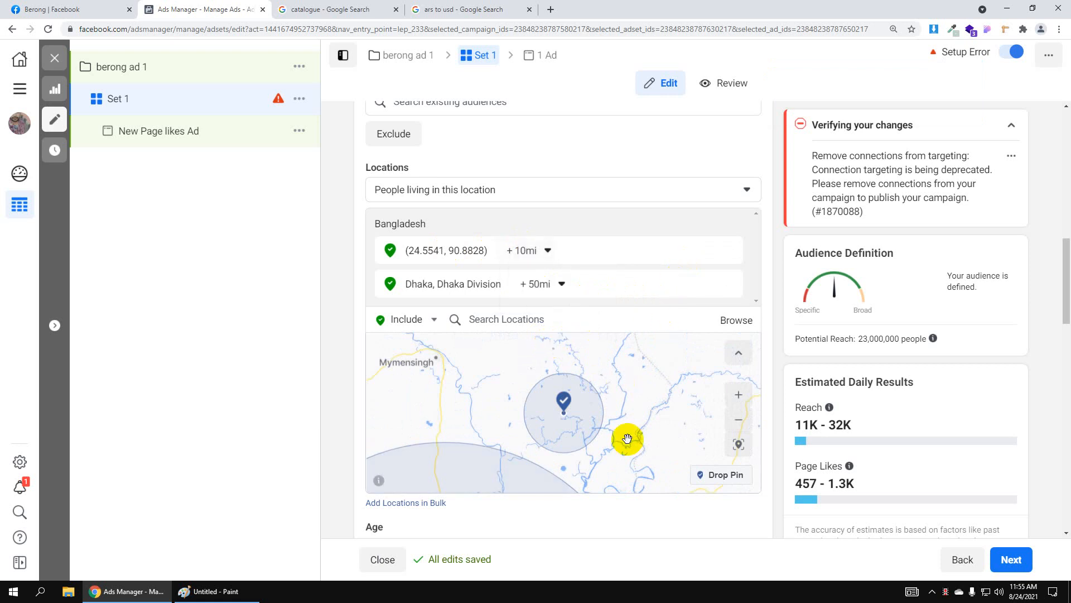
Drop an exclusion pin between Nawabganj and Dohar, inside the Dhaka radius, as an excluded audience location
scroll(621, 433, "down", 1)
left_click_drag(594, 451, 567, 350)
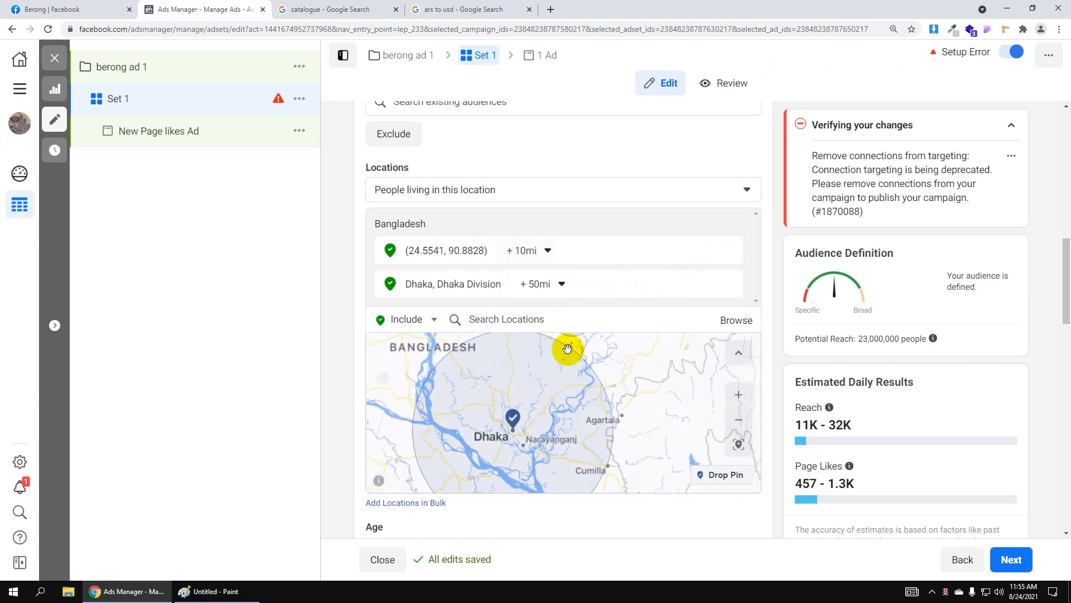
scroll(548, 438, "up", 1)
left_click_drag(548, 437, 540, 414)
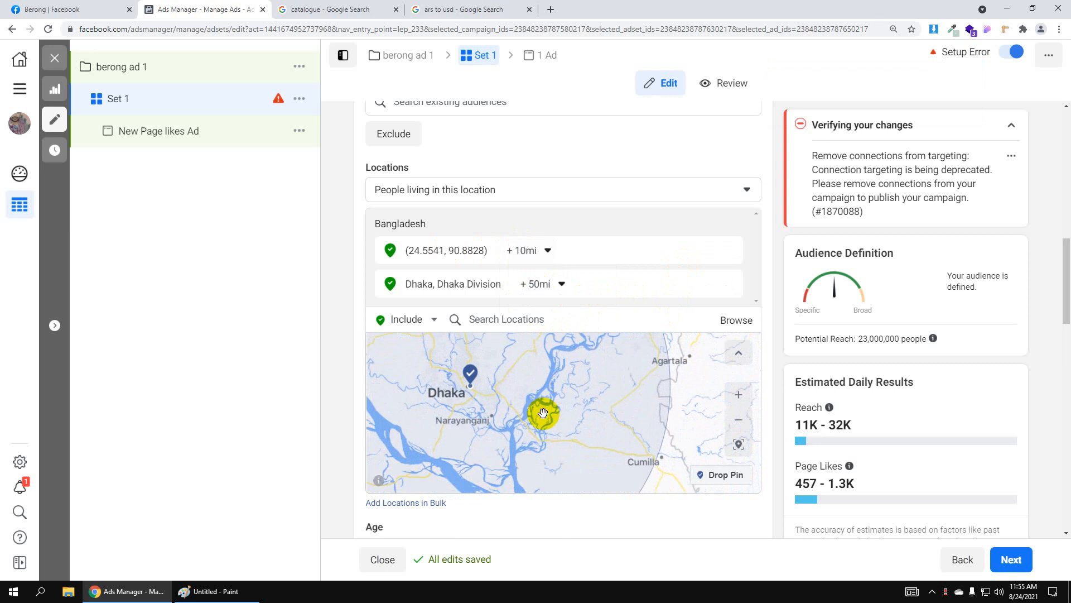
scroll(540, 414, "up", 1)
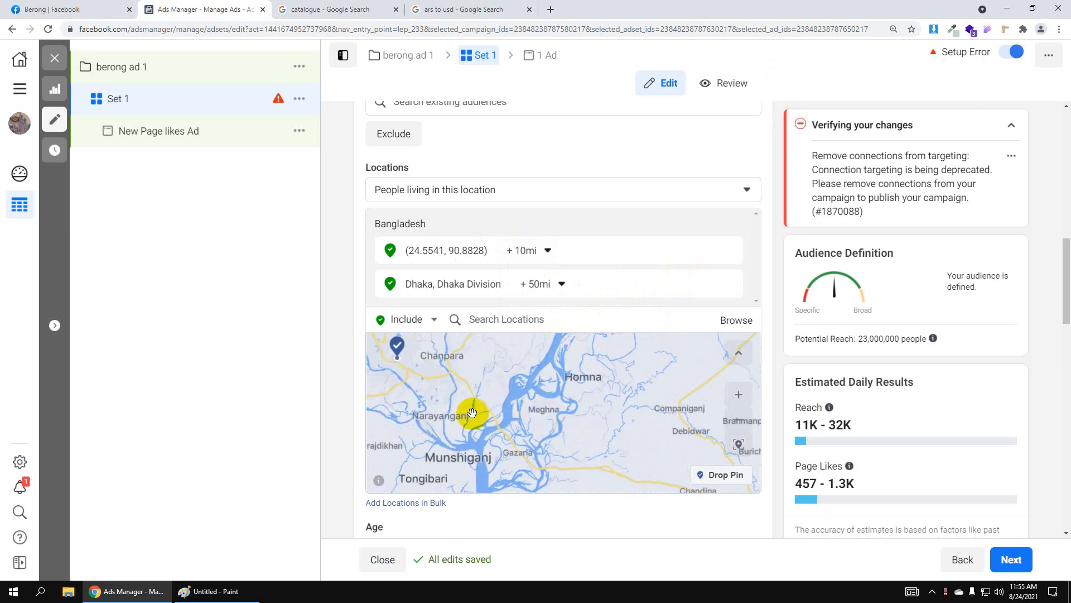
left_click_drag(471, 413, 607, 374)
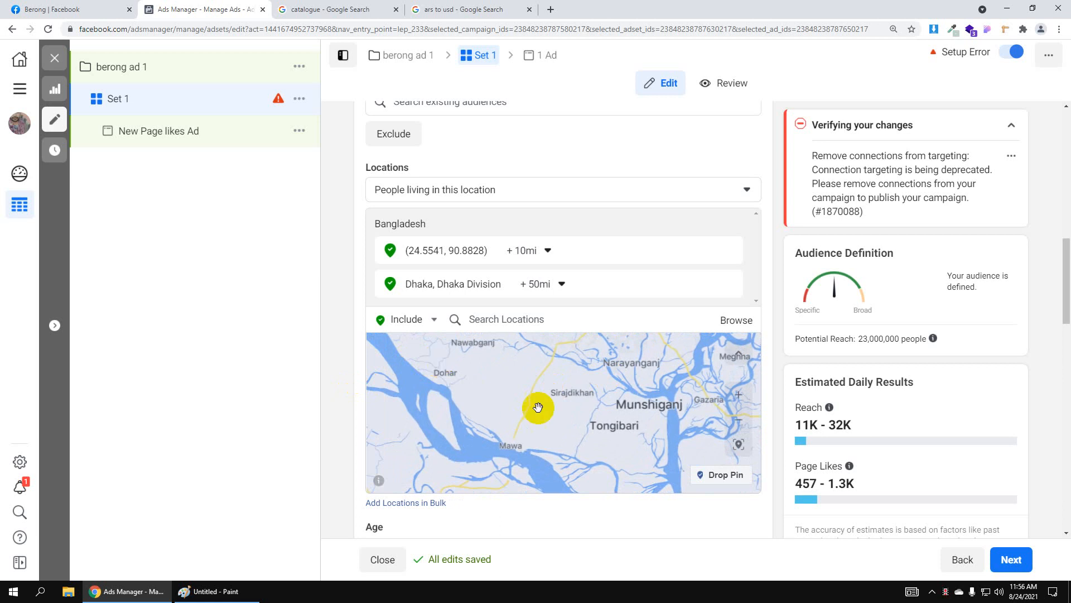
left_click_drag(503, 369, 522, 403)
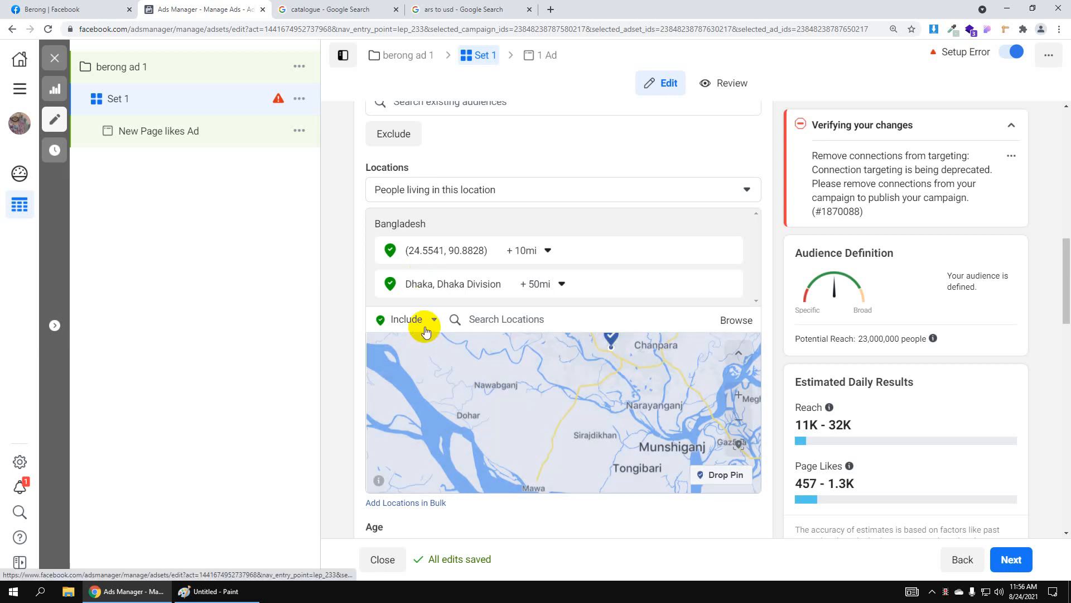
left_click(424, 328)
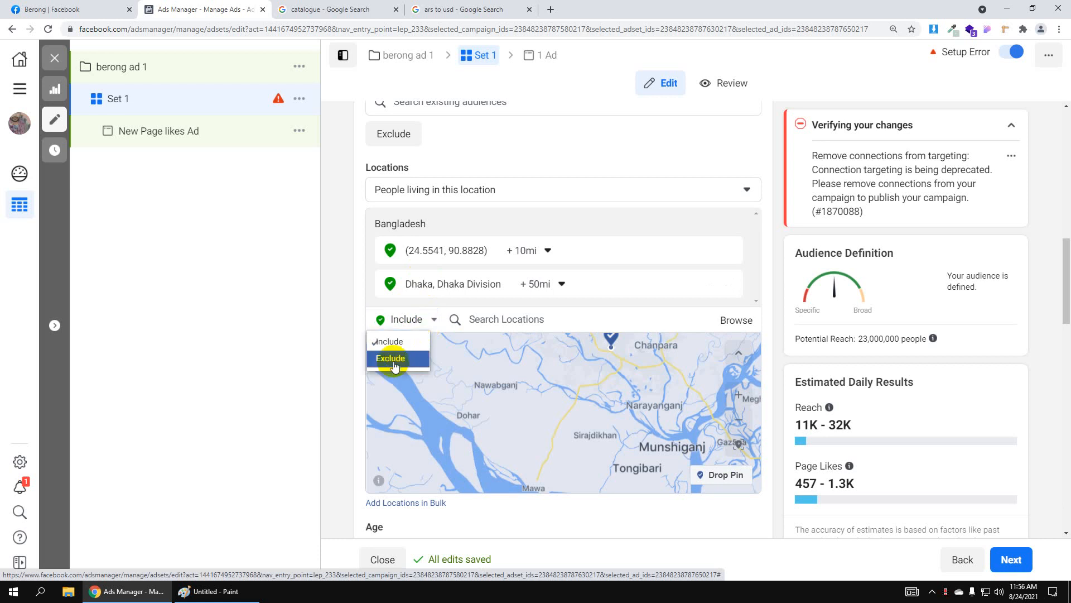
left_click(394, 361)
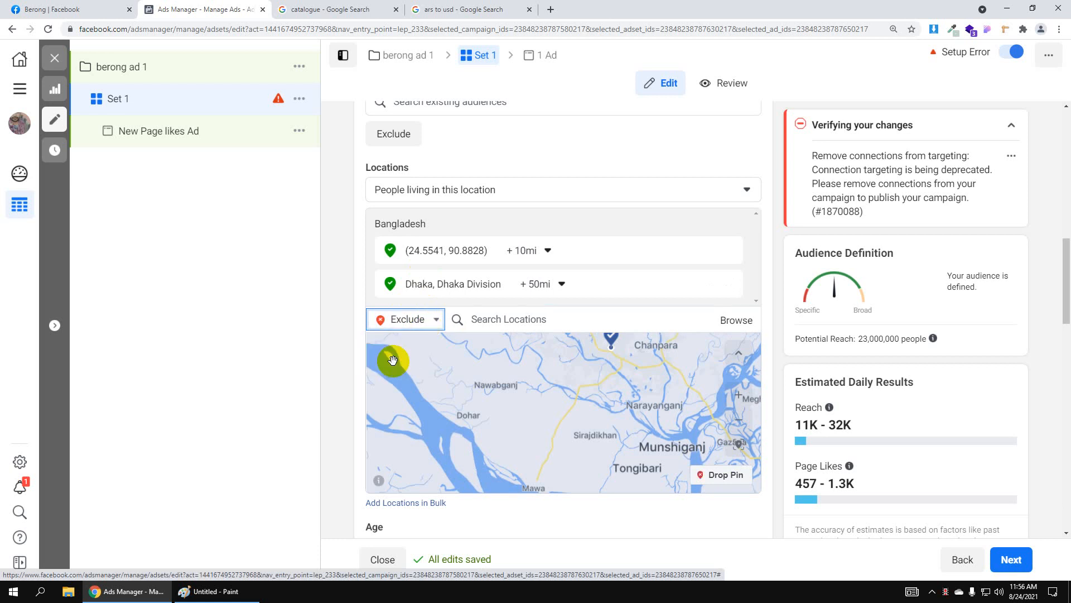
left_click(728, 477)
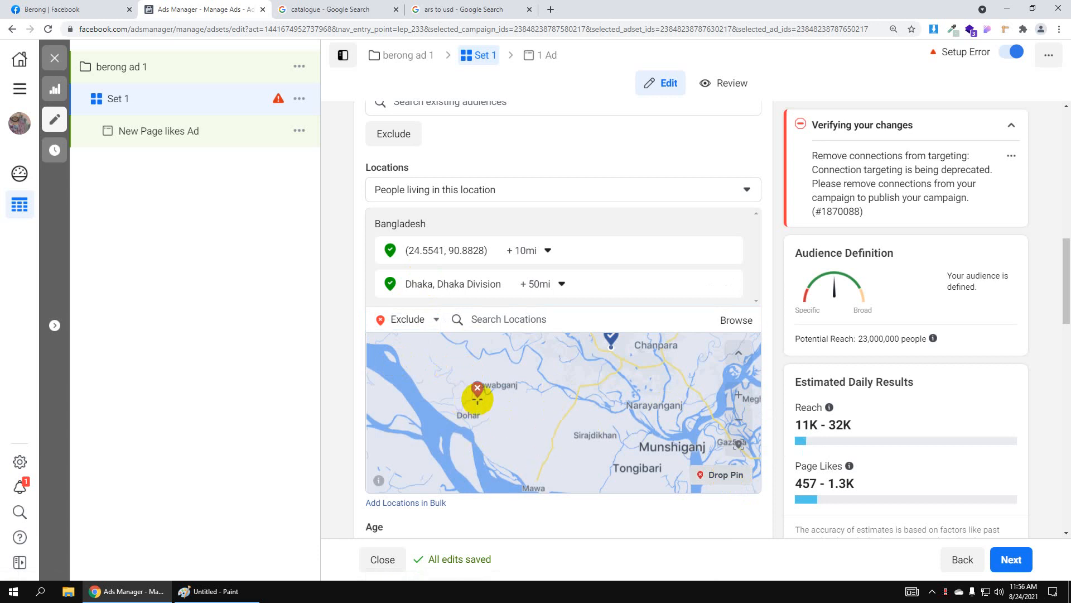
left_click(477, 399)
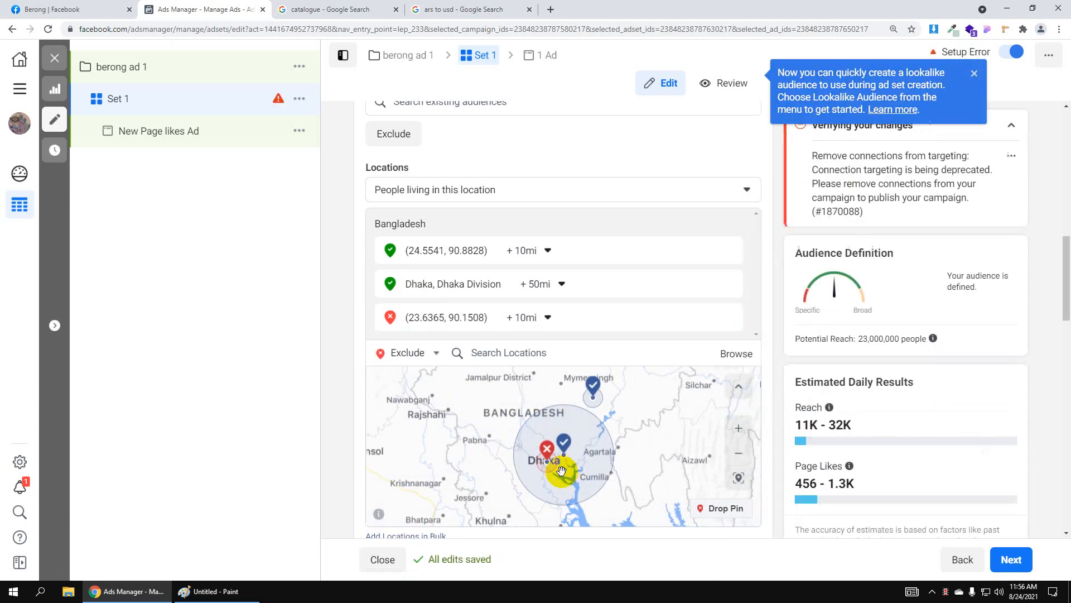
Reduce the radius of the excluded location near Dohar to 1 mi
scroll(559, 469, "up", 5)
left_click_drag(537, 480, 571, 524)
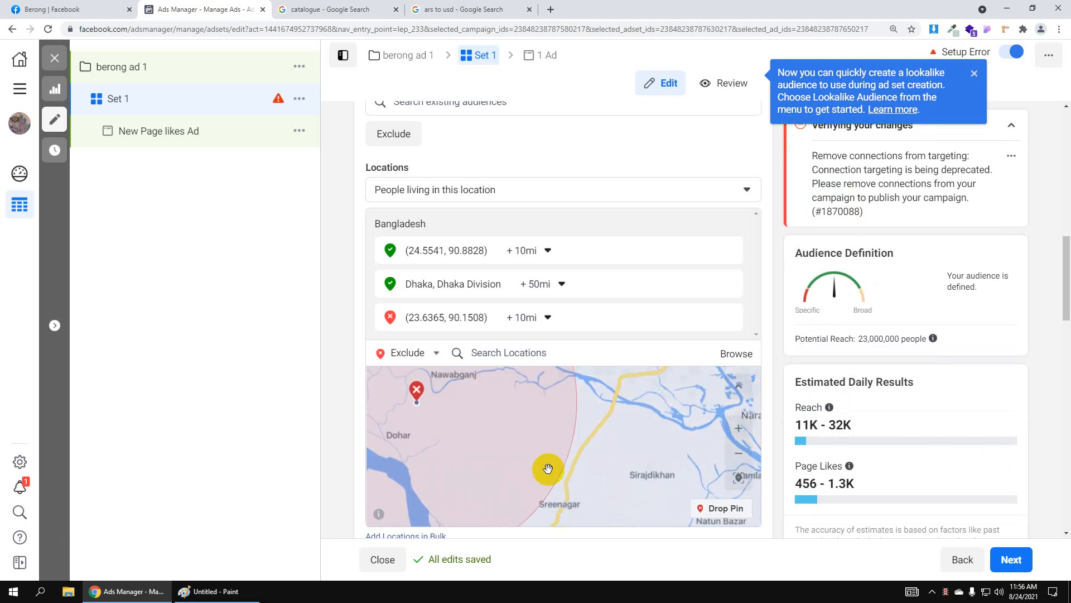
left_click_drag(595, 419, 661, 444)
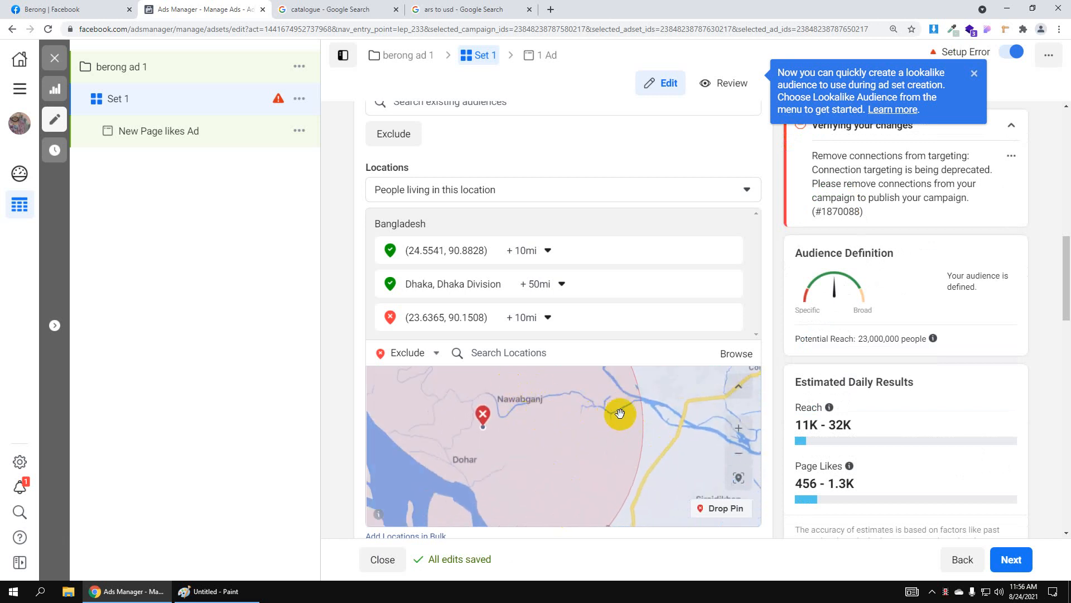
left_click(544, 317)
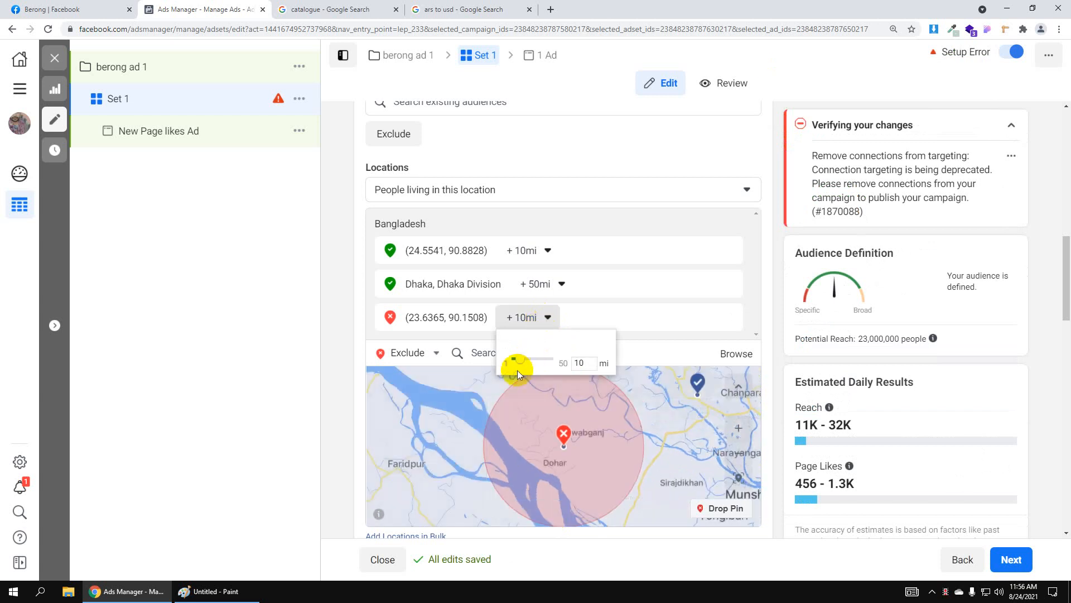
left_click_drag(518, 359, 510, 359)
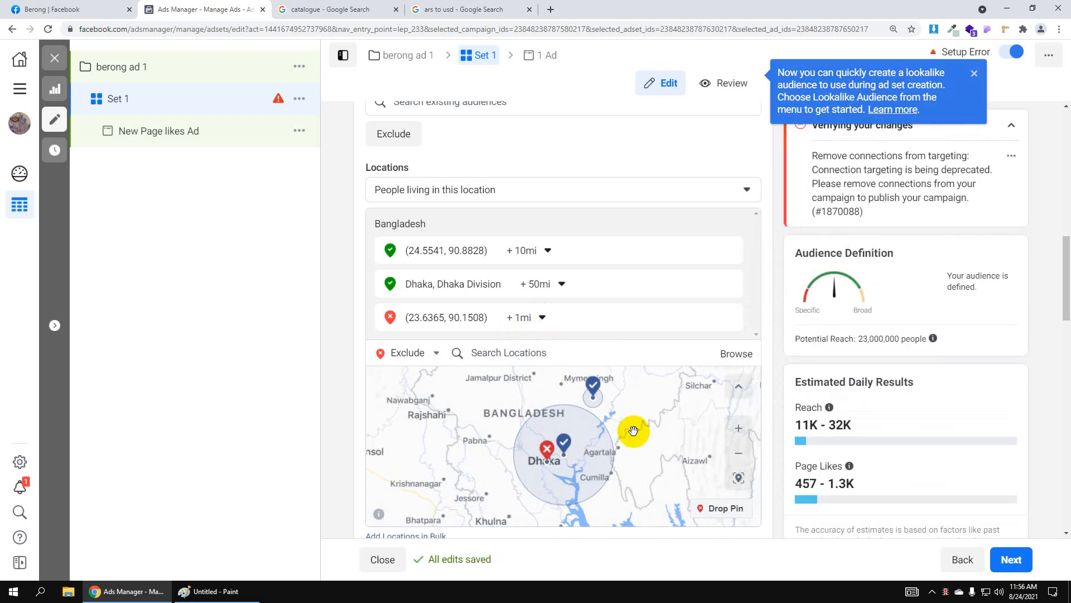
Examine the excluded area near Dohar on the map and its position relative to Dhaka
scroll(620, 436, "up", 5)
left_click_drag(481, 462, 626, 449)
scroll(524, 451, "up", 1)
left_click_drag(411, 449, 591, 435)
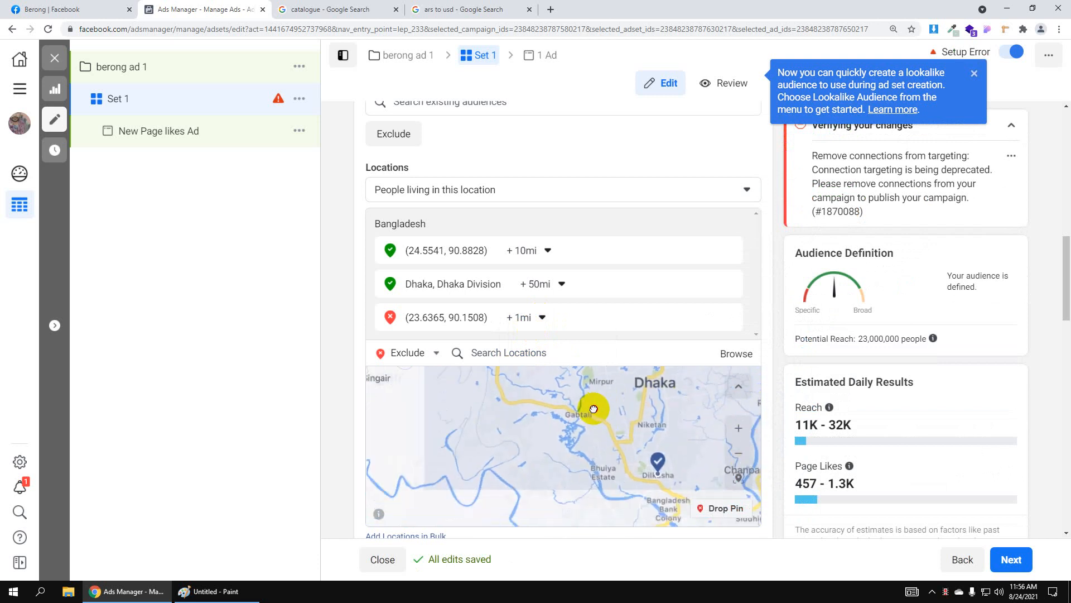
scroll(511, 436, "down", 1)
left_click_drag(514, 434, 535, 397)
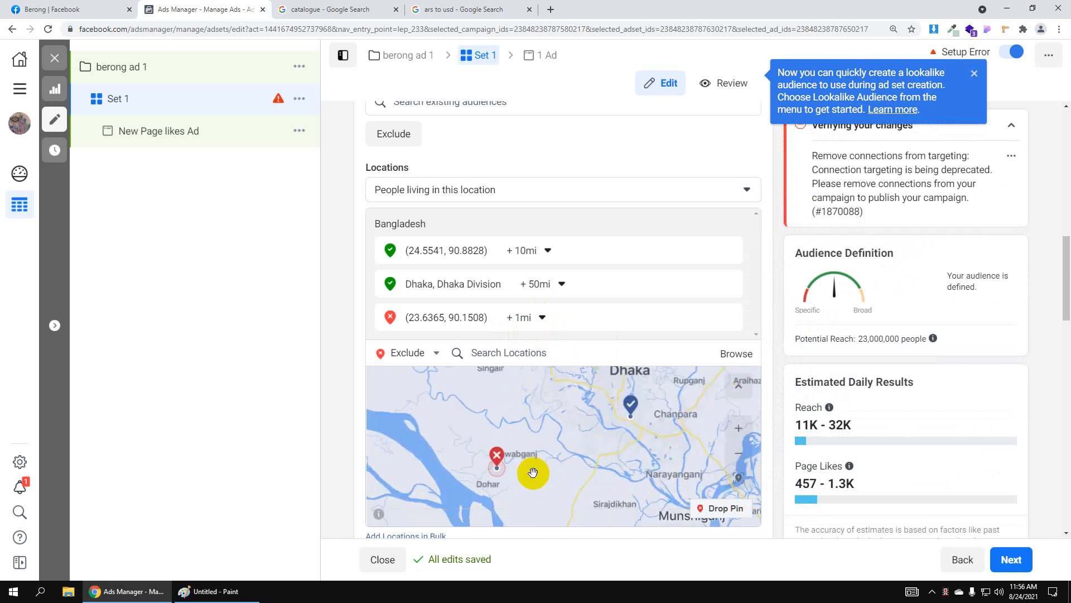
scroll(534, 473, "up", 1)
left_click_drag(480, 467, 521, 413)
left_click_drag(543, 428, 578, 462)
left_click_drag(500, 433, 521, 432)
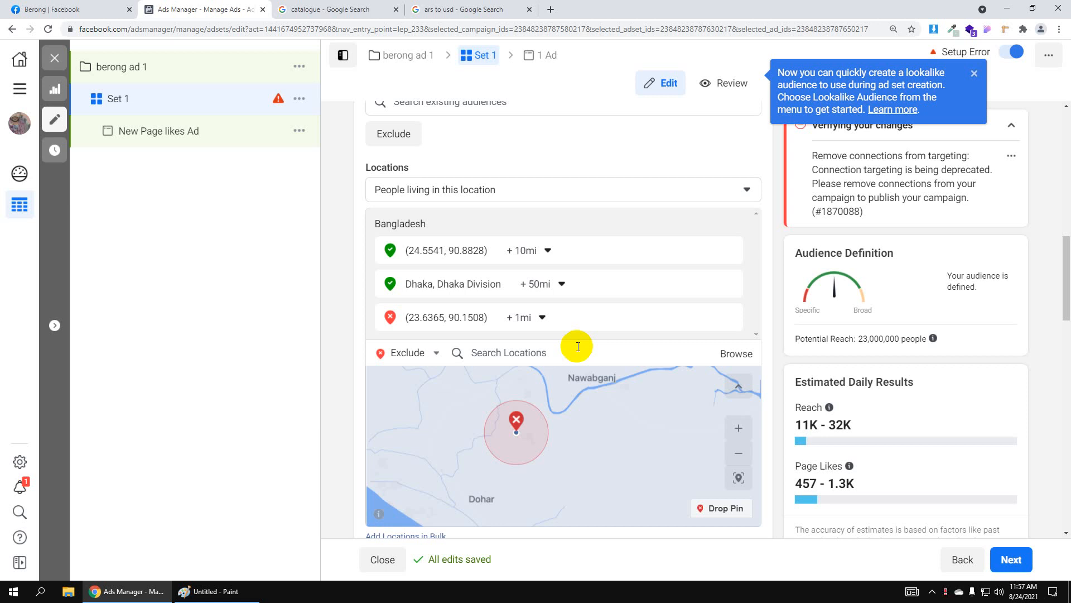
Set the minimum audience age of Set 1 to 15
scroll(565, 364, "down", 4)
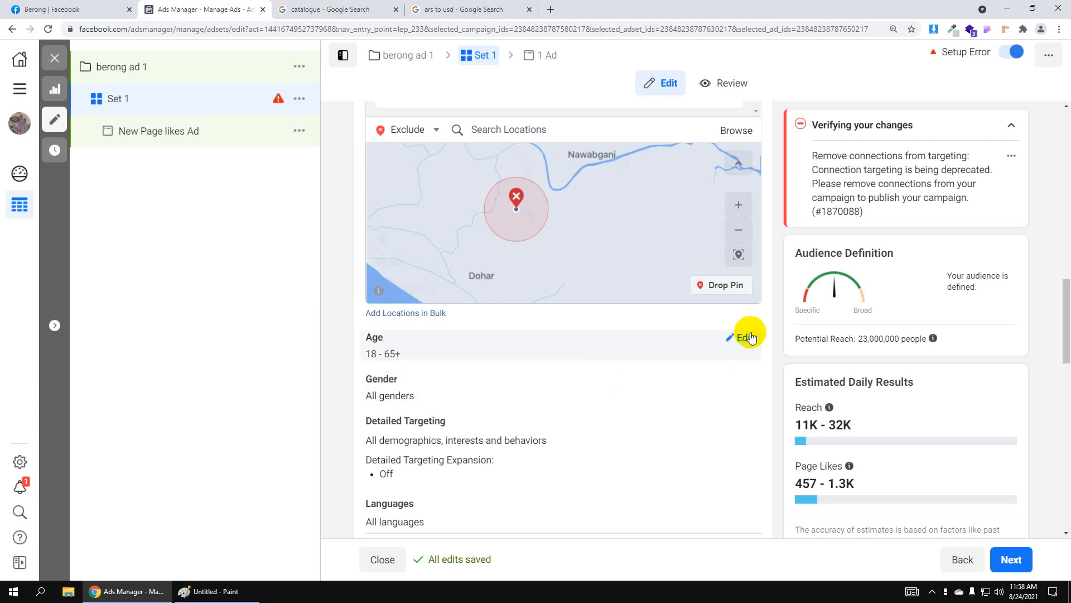
left_click(747, 336)
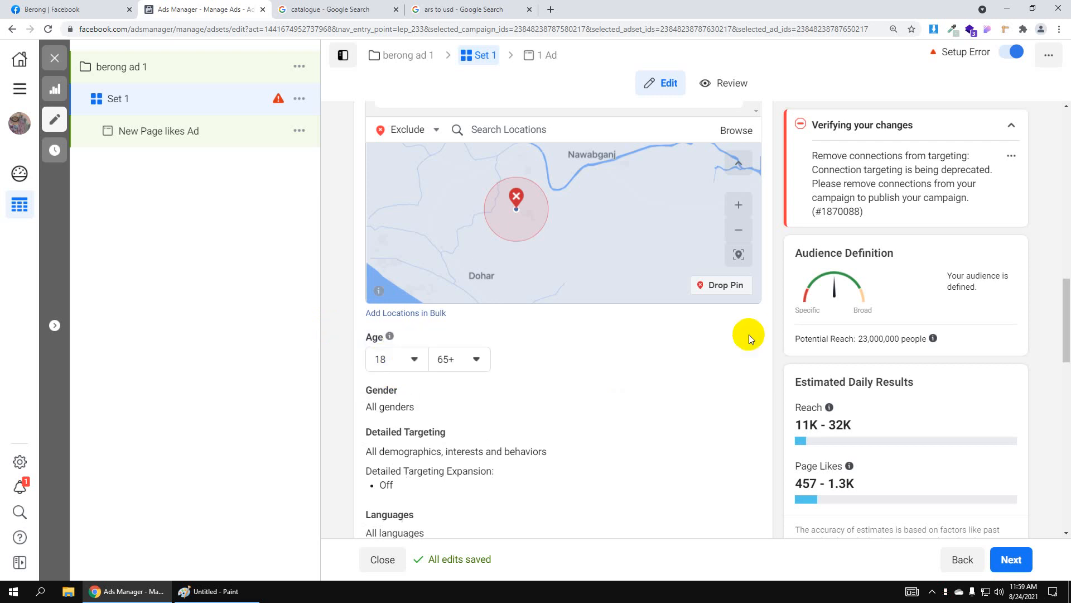
left_click(412, 363)
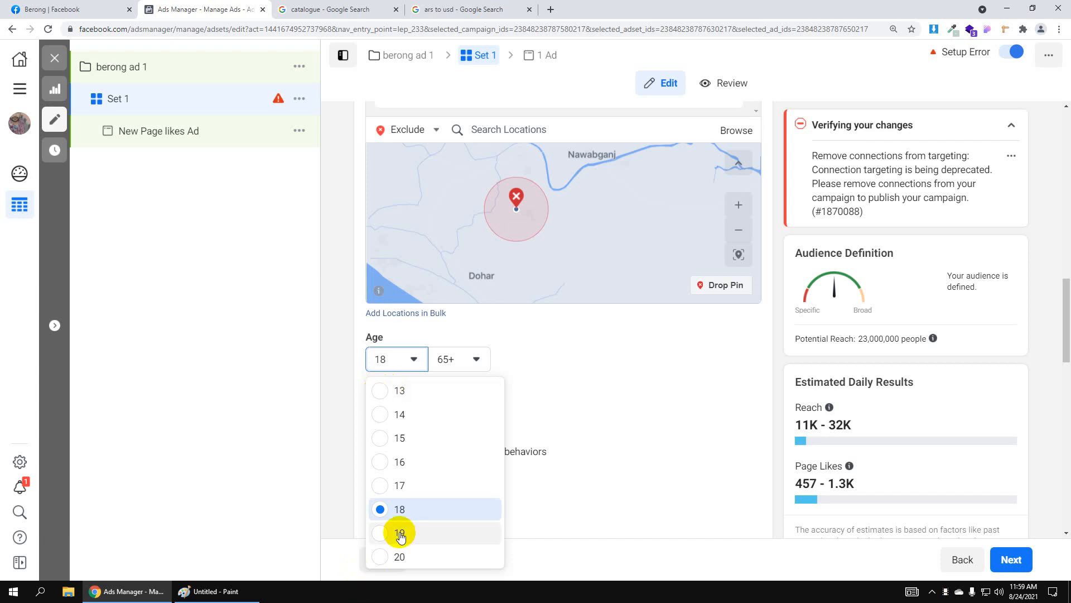
scroll(399, 502, "down", 5)
scroll(398, 502, "down", 6)
scroll(399, 505, "up", 1)
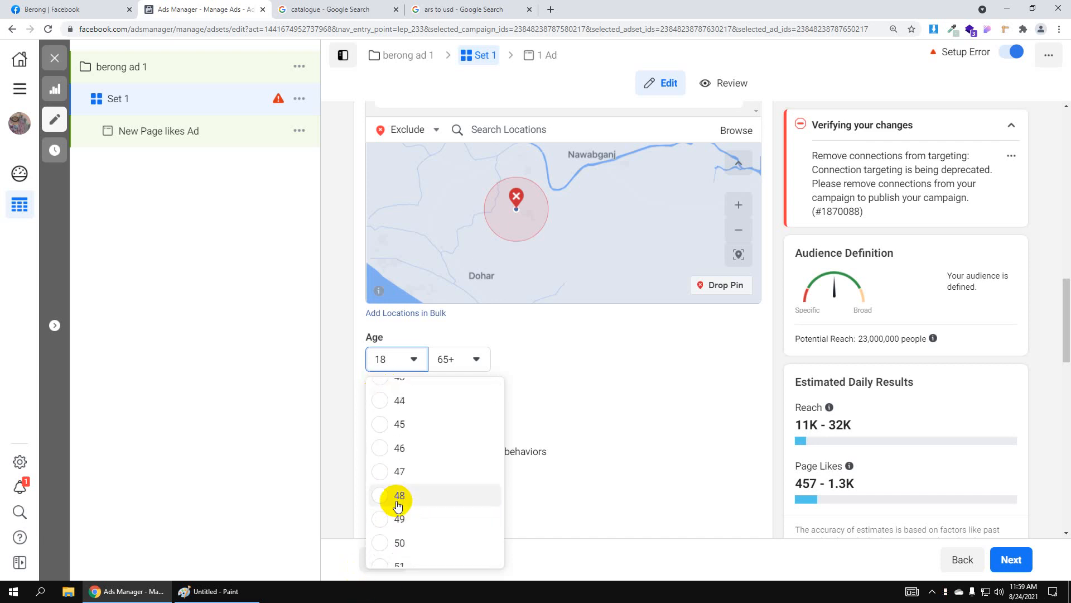
scroll(398, 502, "up", 12)
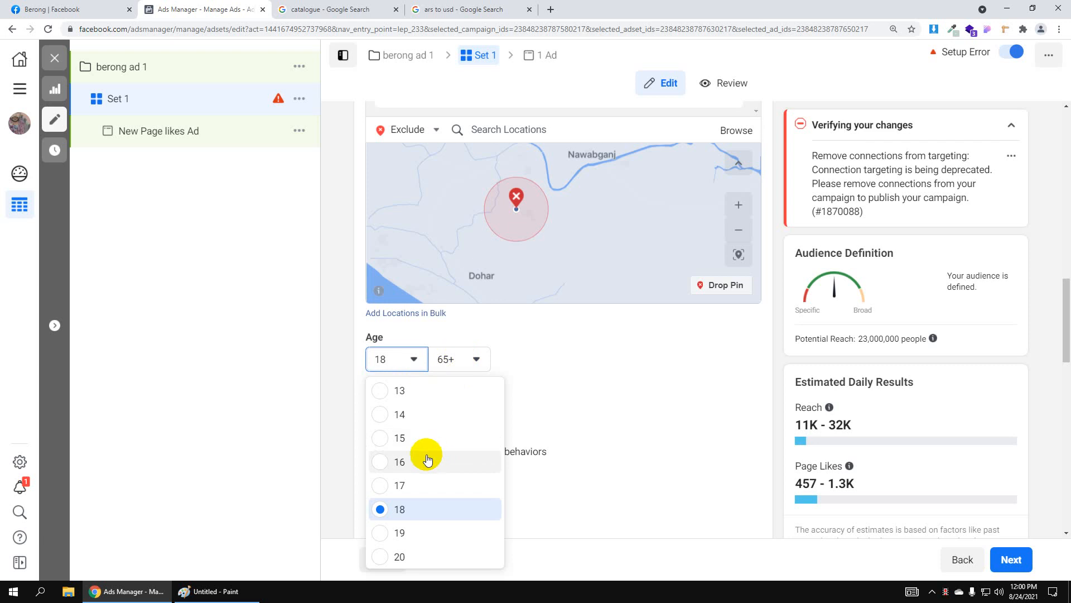
left_click(403, 444)
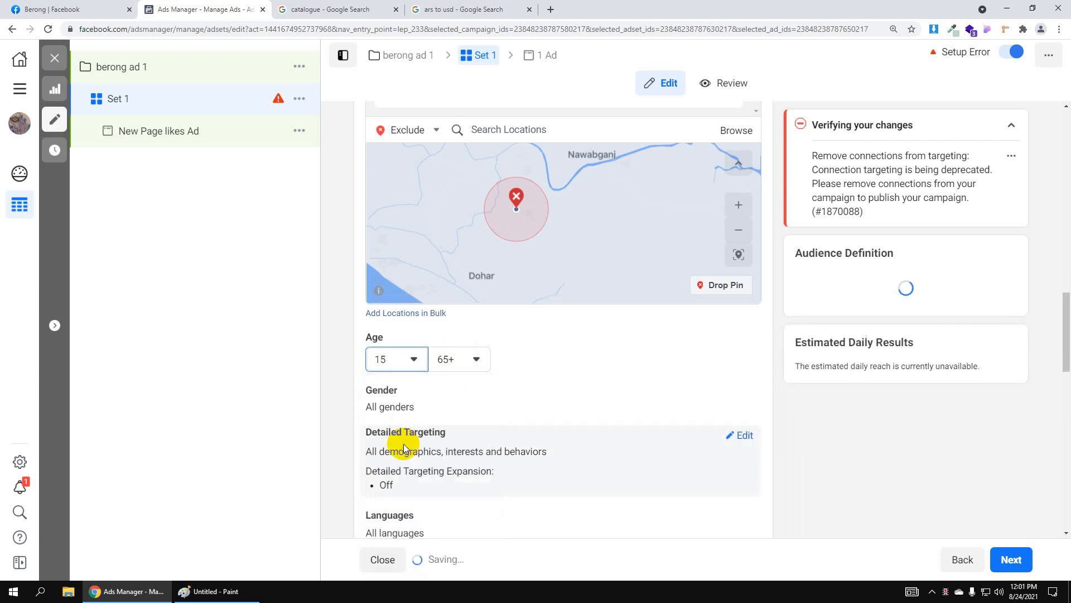
Set the maximum audience age of Set 1 to 40
left_click(454, 357)
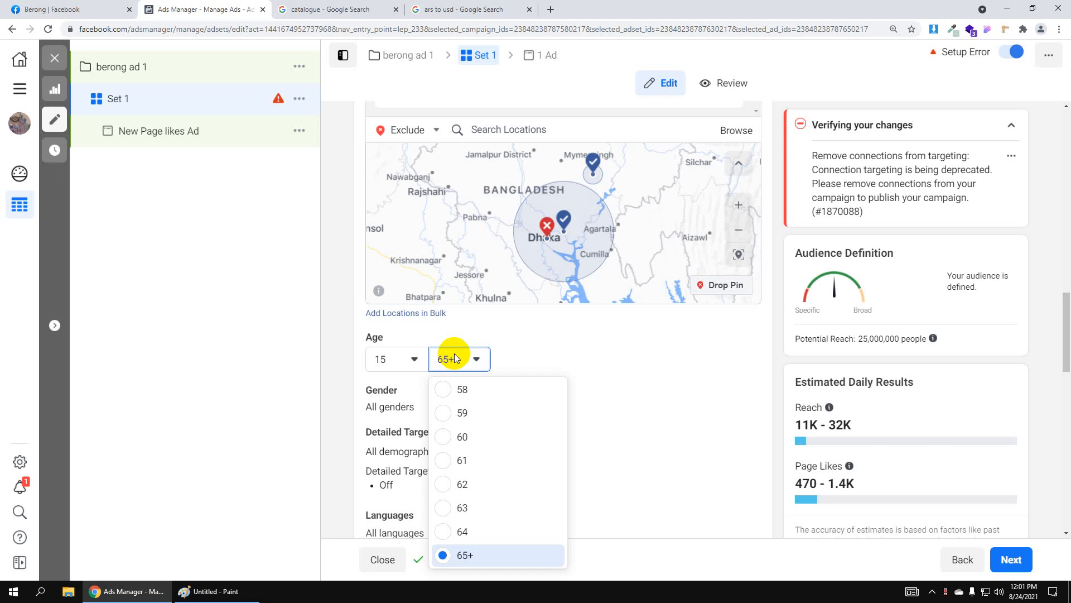
scroll(454, 509, "up", 2)
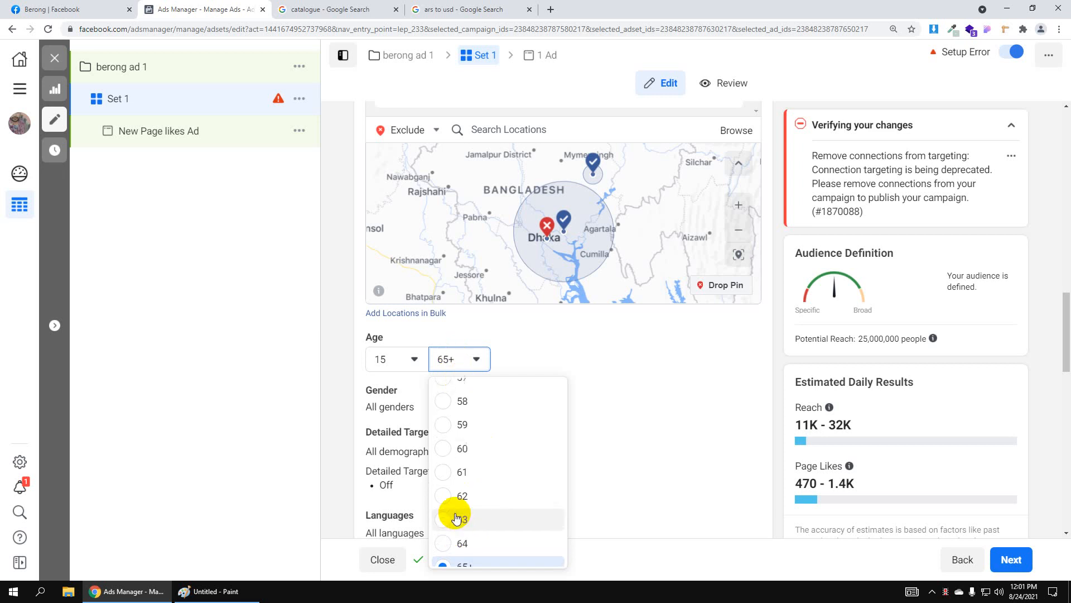
scroll(455, 508, "up", 4)
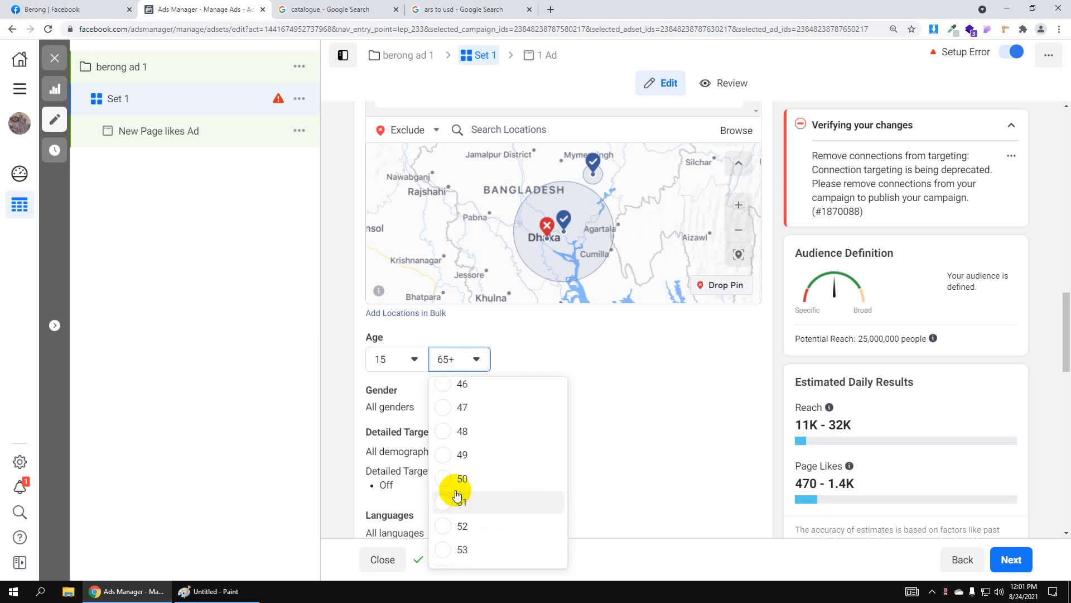
scroll(457, 449, "up", 1)
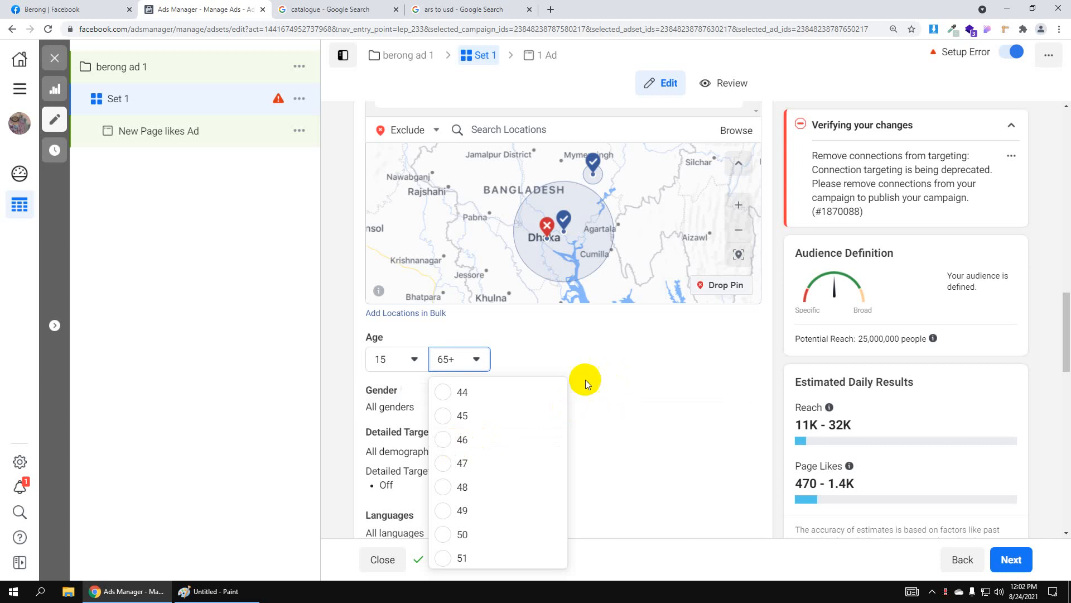
scroll(448, 436, "up", 2)
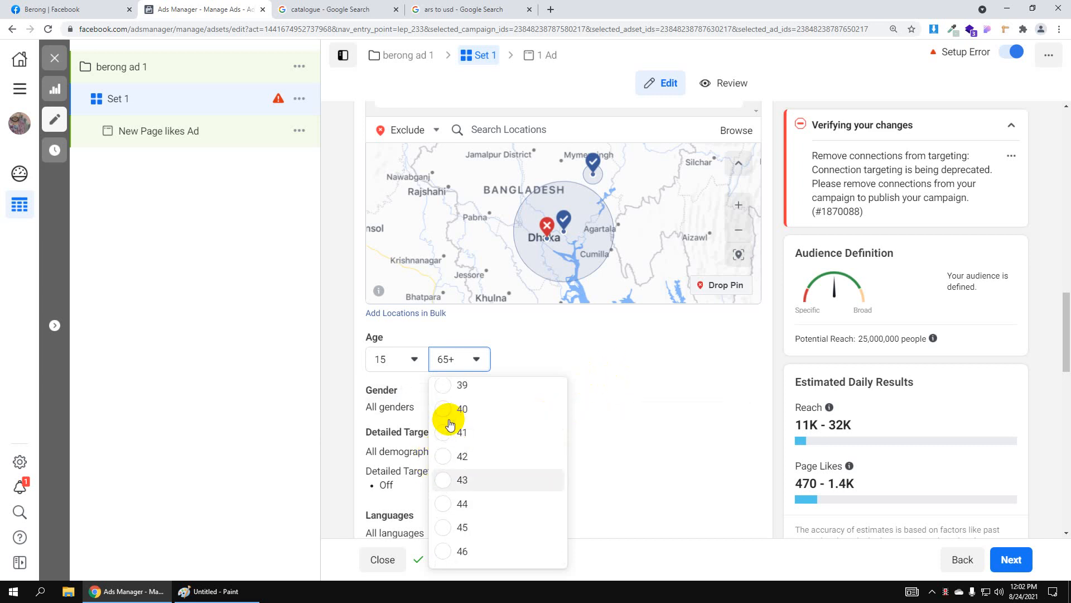
left_click(449, 408)
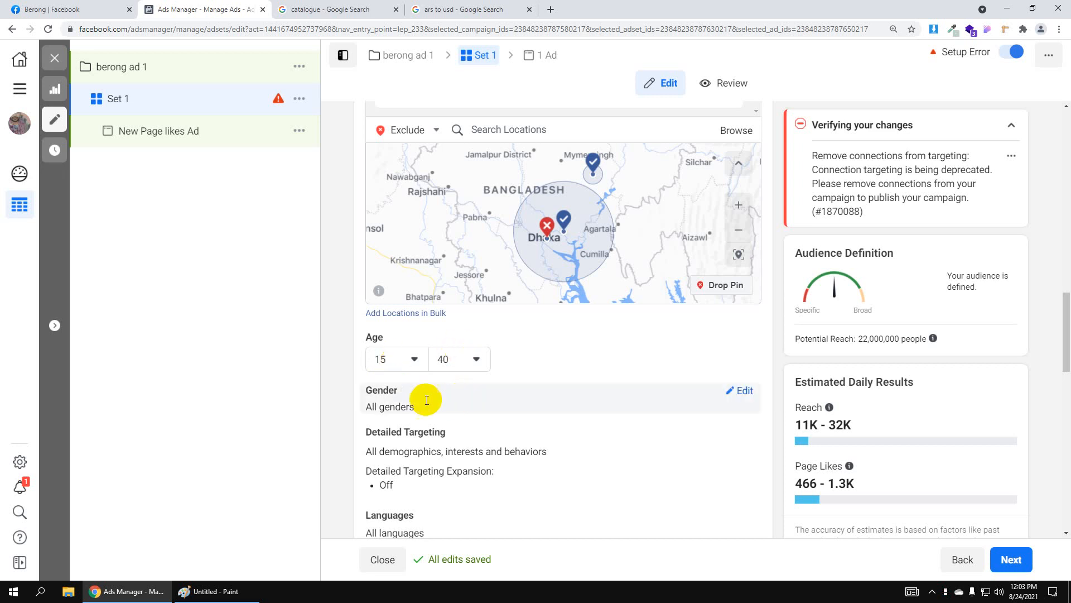
Limit the audience gender to Women, switching briefly back to All to compare the potential reach
left_click(742, 390)
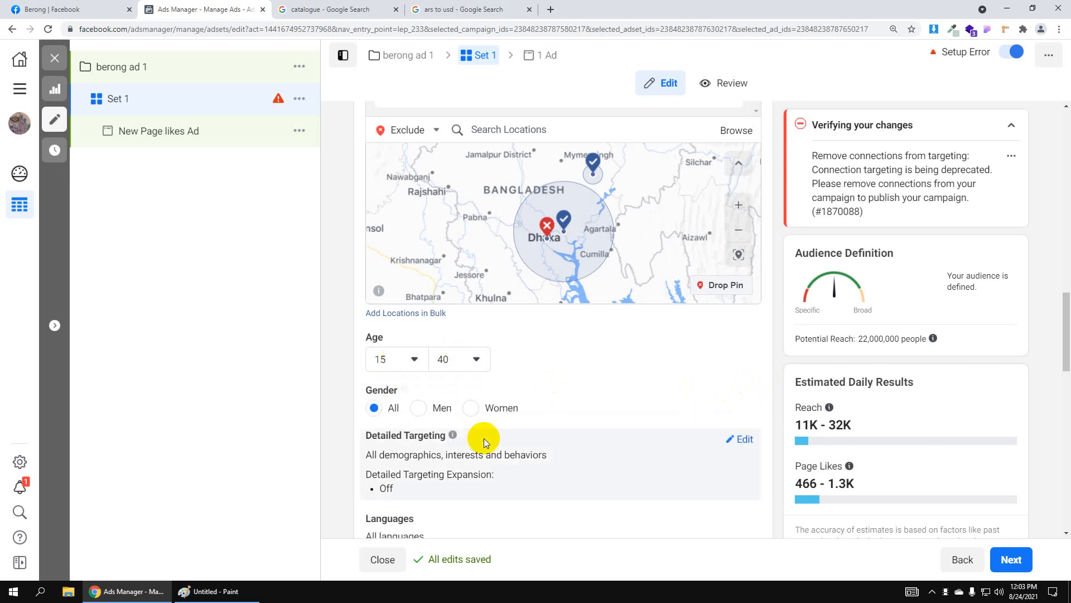
left_click(473, 409)
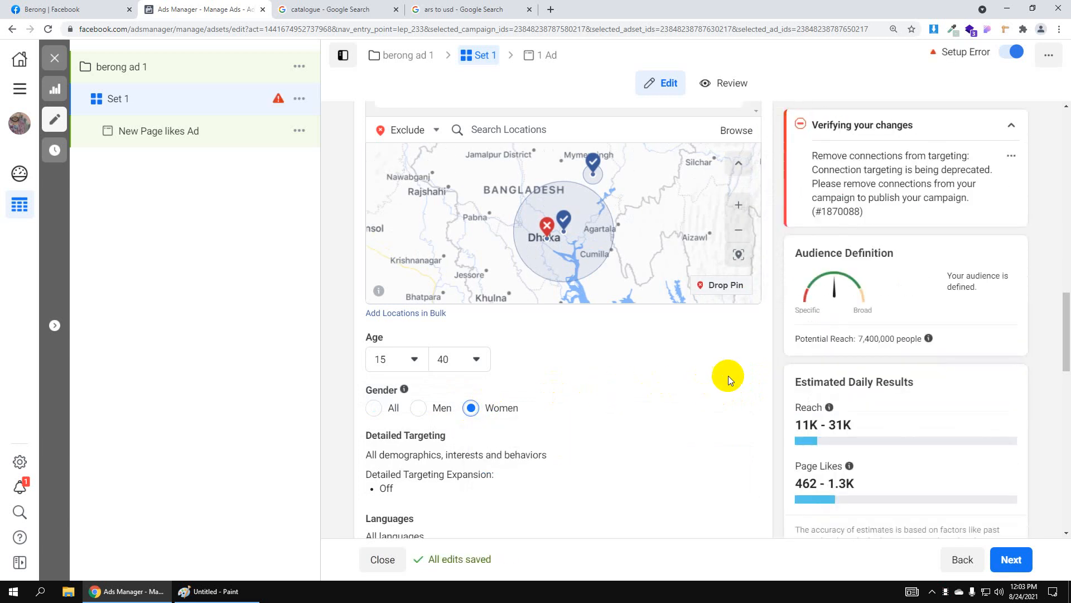
mouse_move(848, 472)
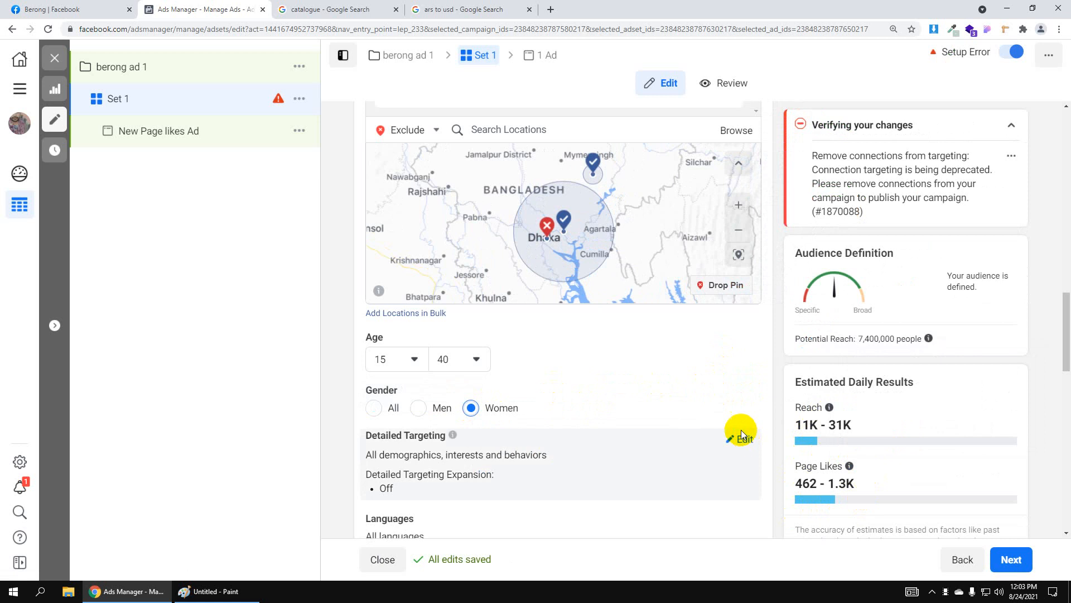
scroll(725, 427, "down", 1)
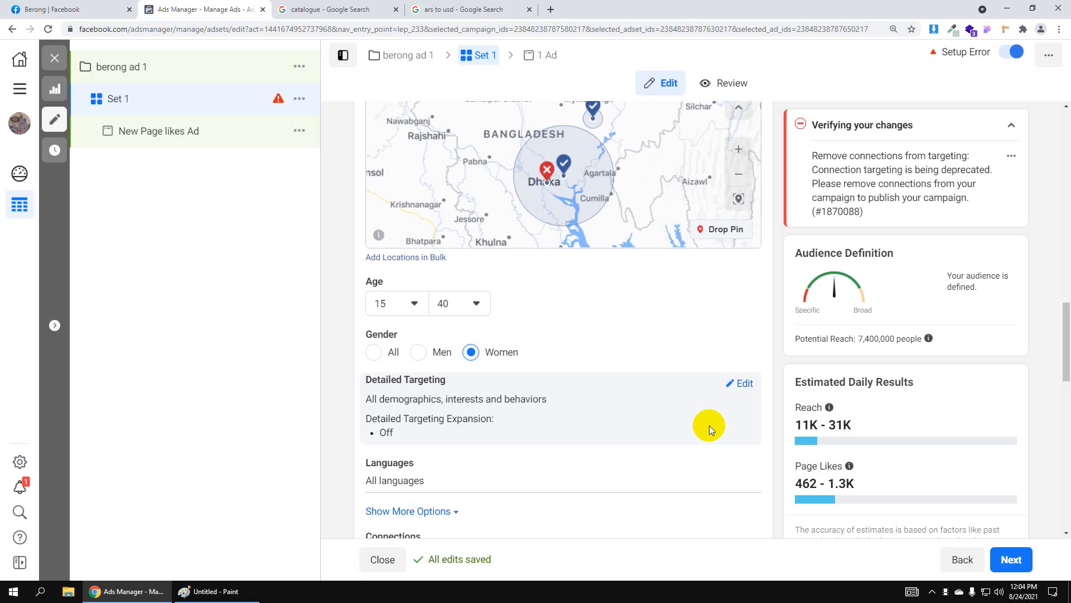
left_click(374, 354)
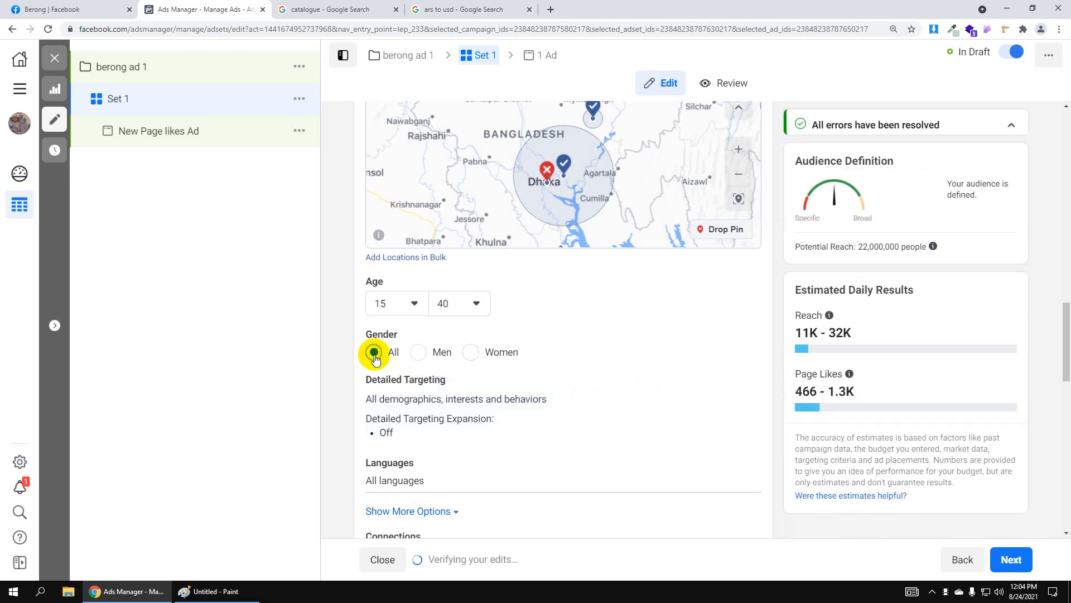
left_click(472, 353)
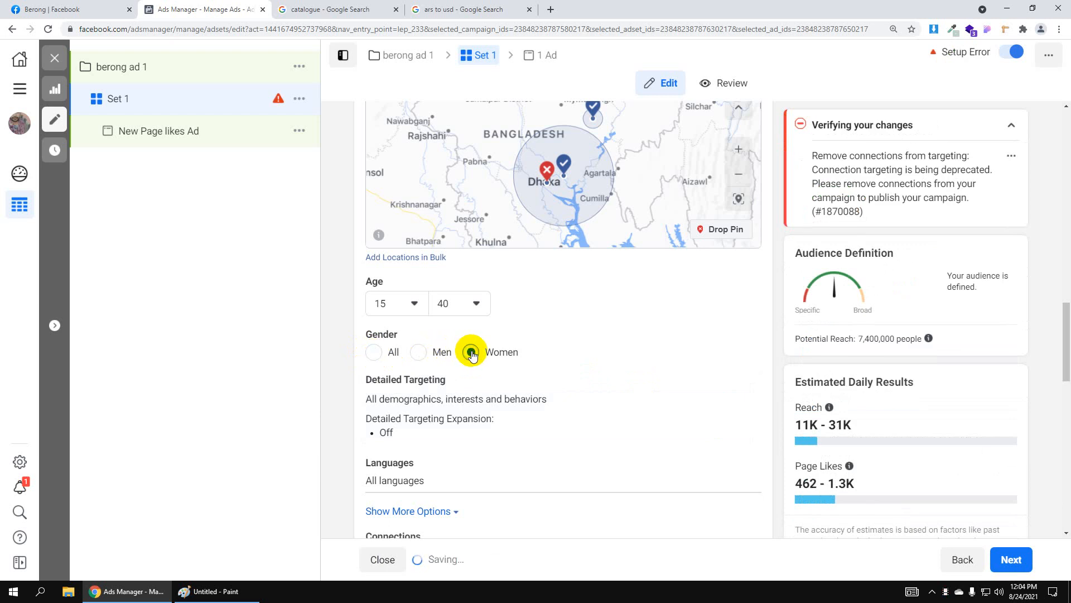
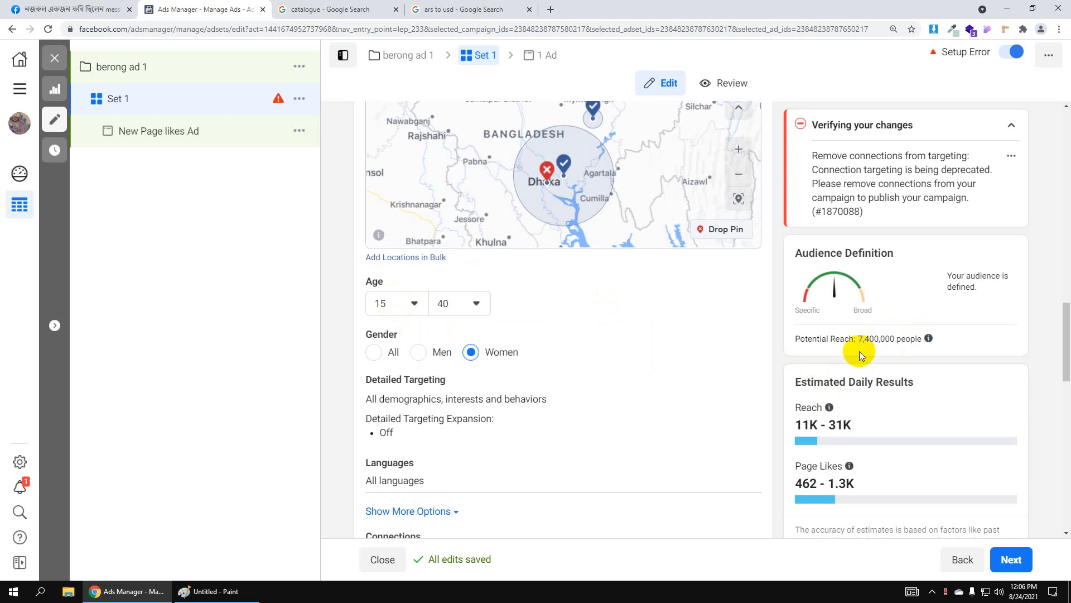
Examine the connection types available for Set 1 under Facebook Pages, Apps and Events without choosing any
scroll(856, 352, "down", 2)
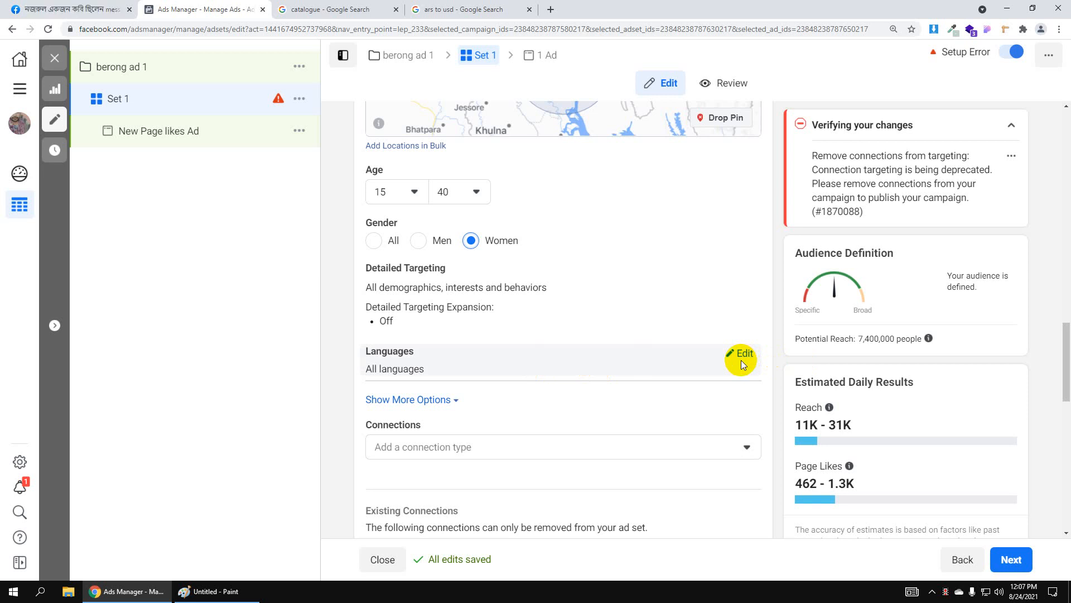
scroll(705, 387, "down", 1)
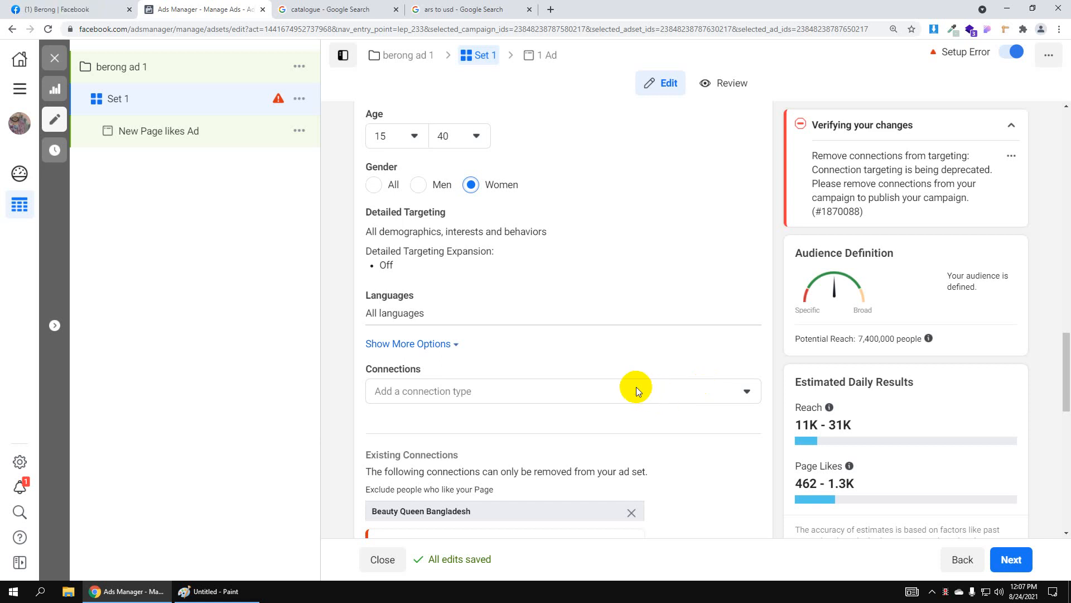
scroll(636, 386, "down", 1)
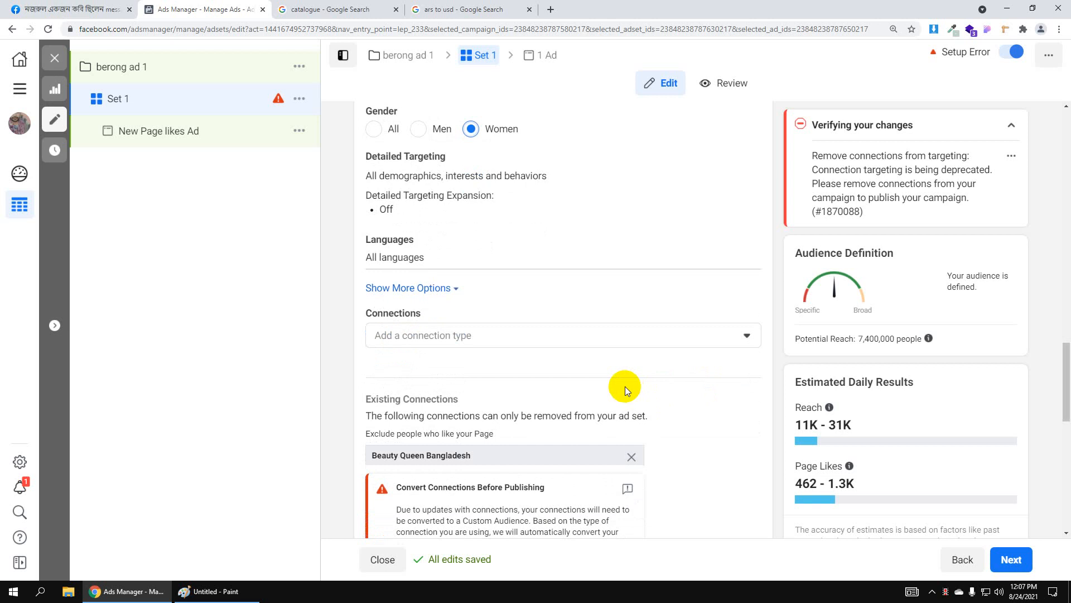
left_click(735, 335)
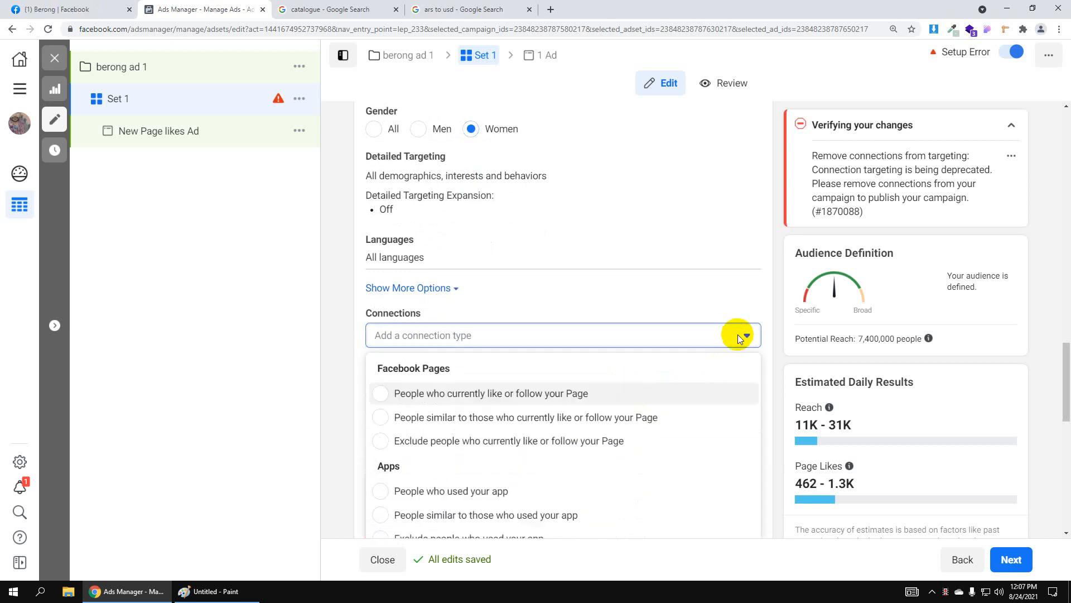
scroll(731, 318, "down", 1)
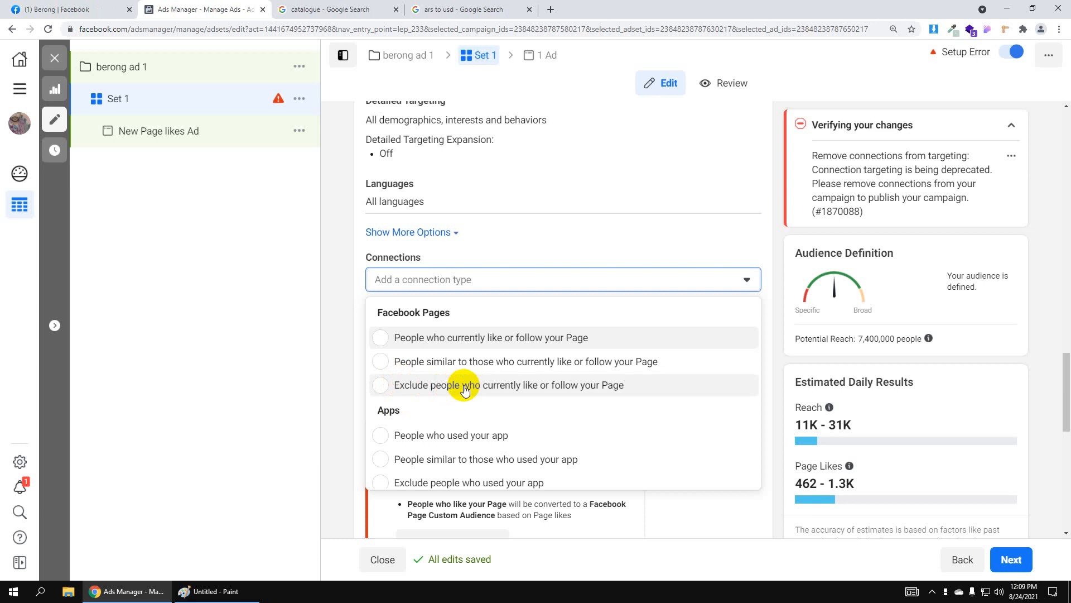
scroll(463, 385, "down", 2)
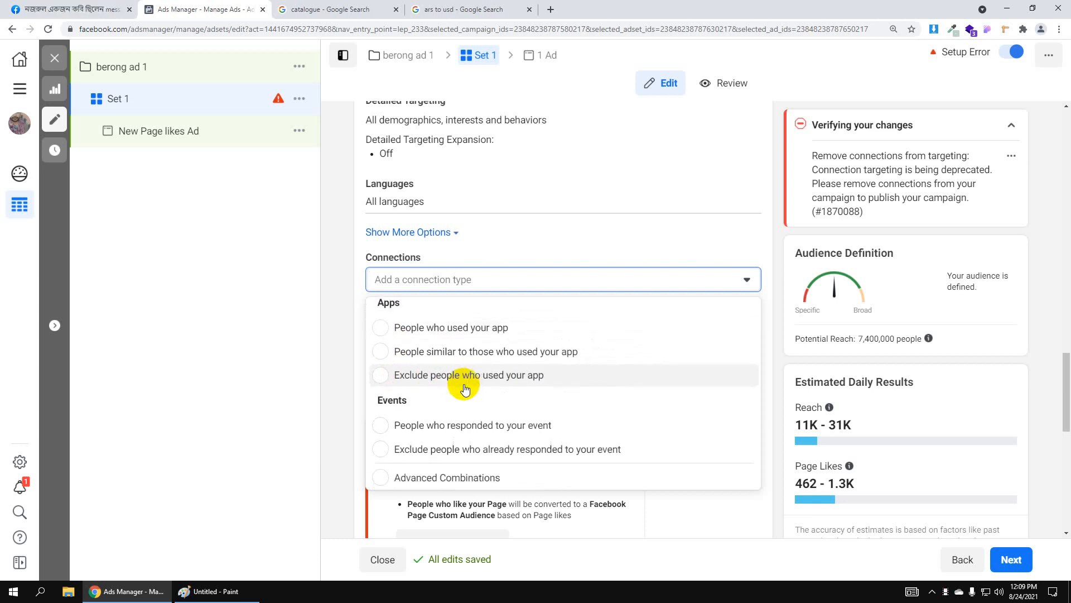
scroll(457, 363, "up", 1)
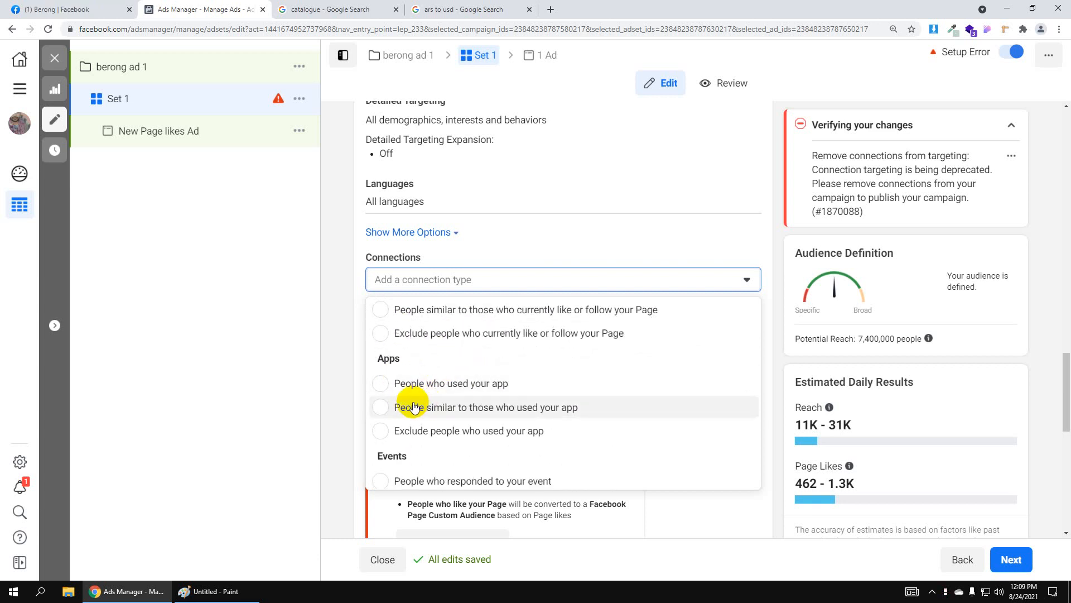
scroll(413, 399, "up", 1)
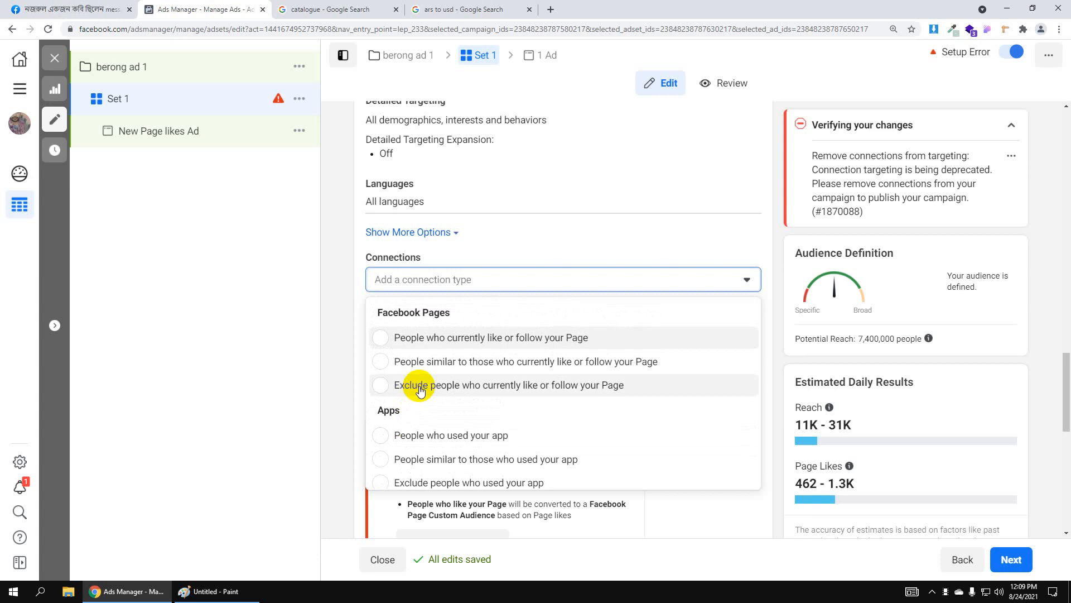
scroll(420, 390, "down", 2)
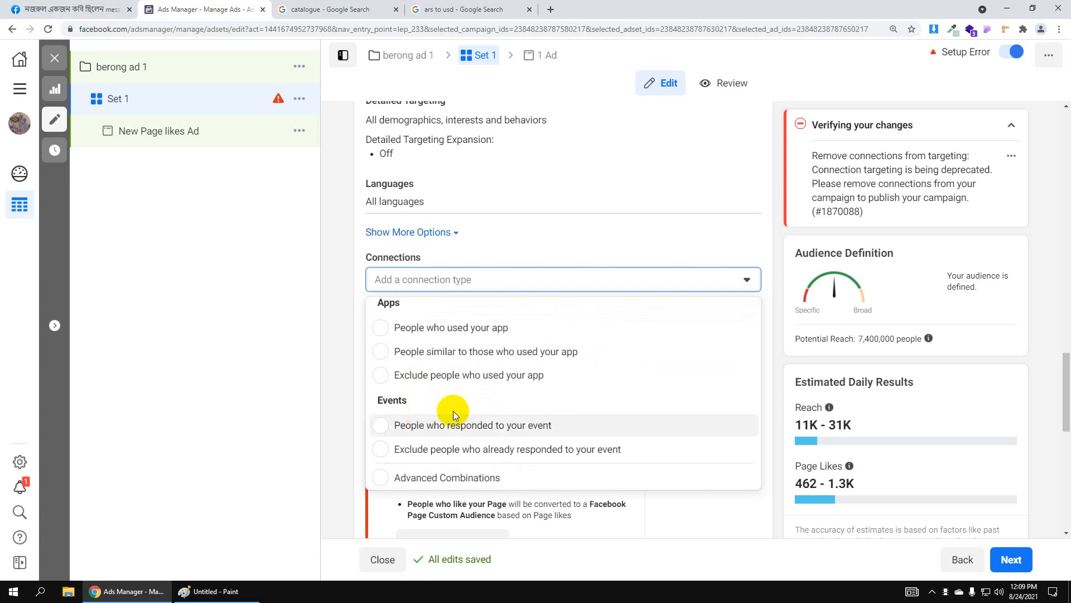
scroll(457, 410, "up", 2)
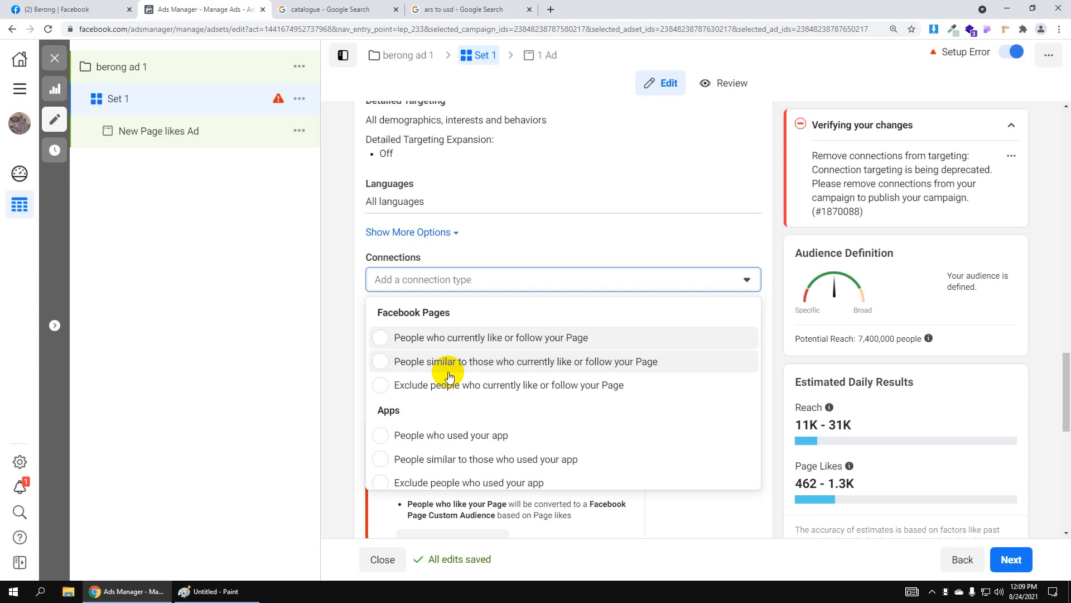
left_click(746, 279)
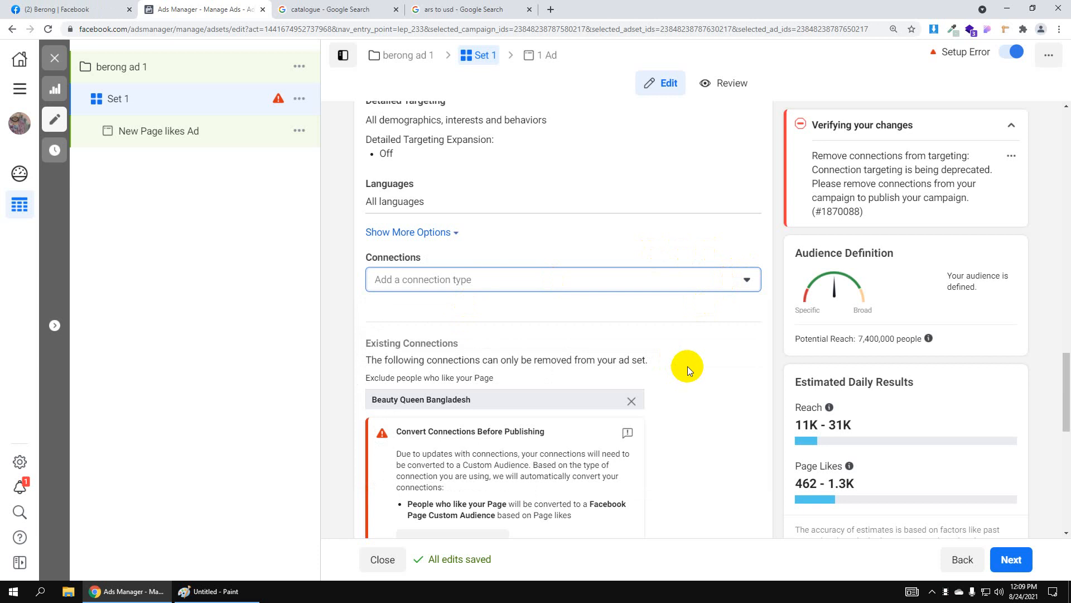
Show more audience options for Set 1 and review its existing connections and the Placements section
scroll(689, 365, "up", 1)
scroll(688, 365, "down", 5)
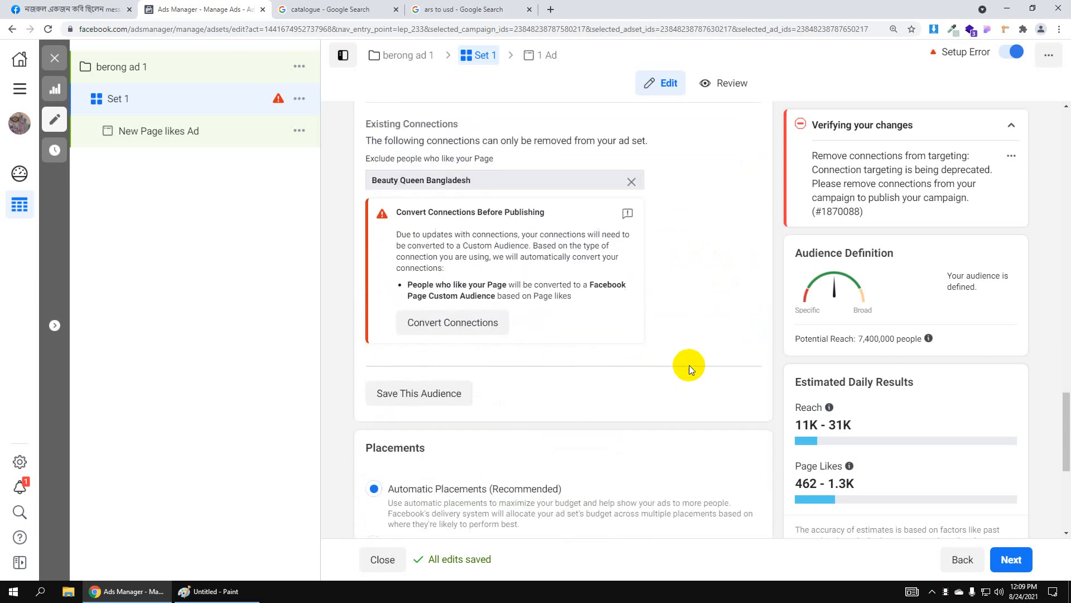
scroll(690, 365, "up", 5)
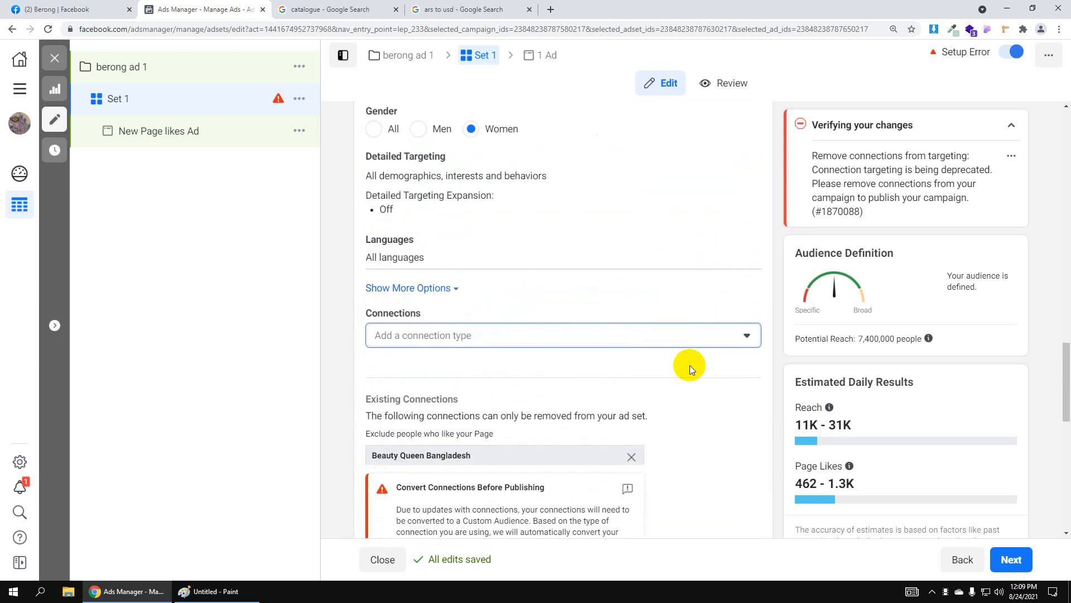
left_click(436, 289)
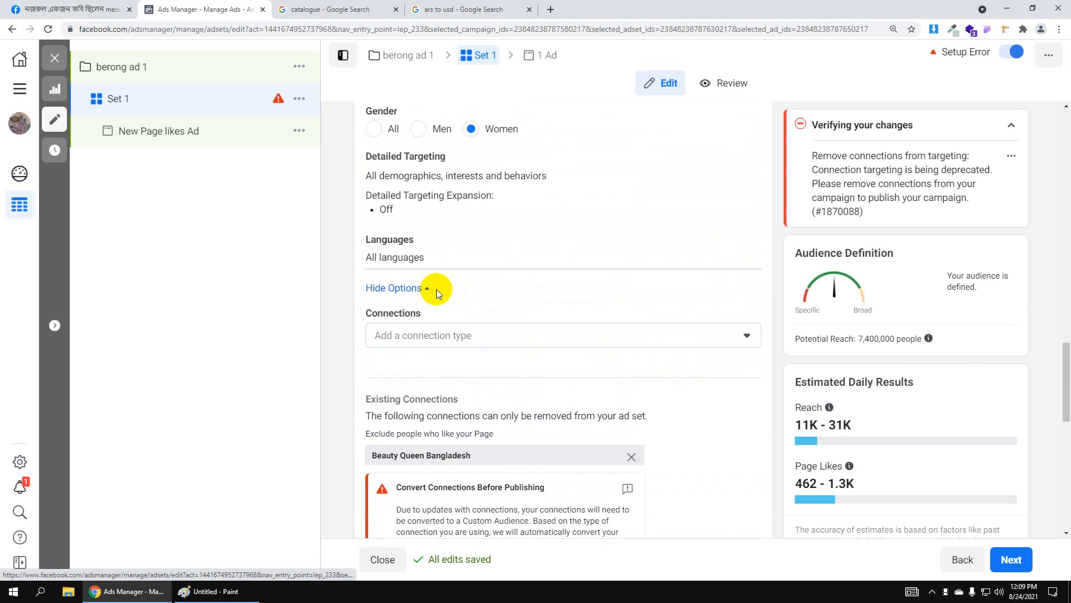
scroll(436, 289, "down", 2)
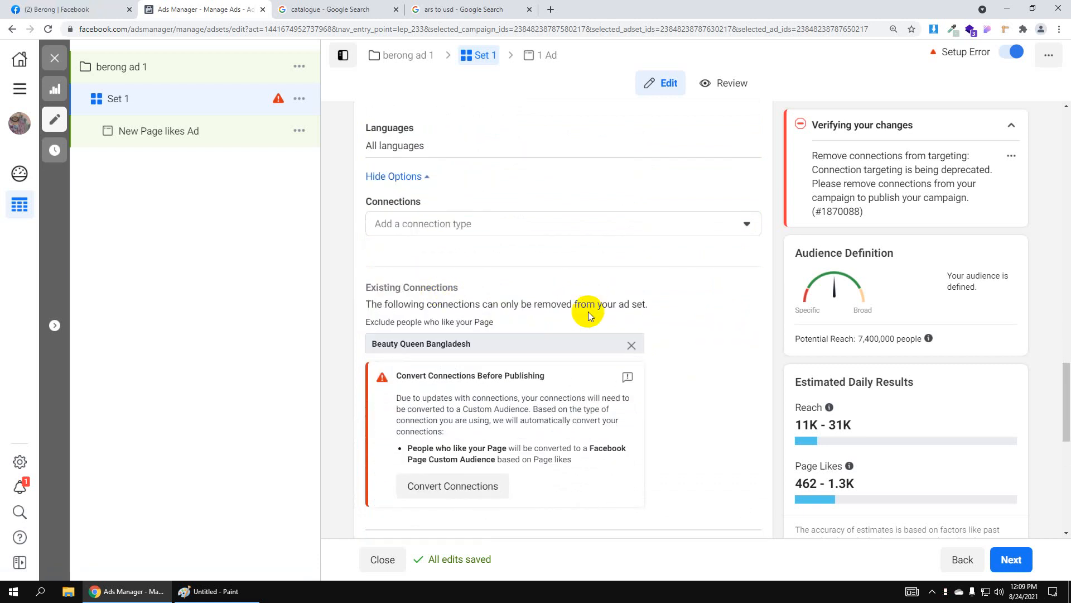
scroll(590, 315, "down", 2)
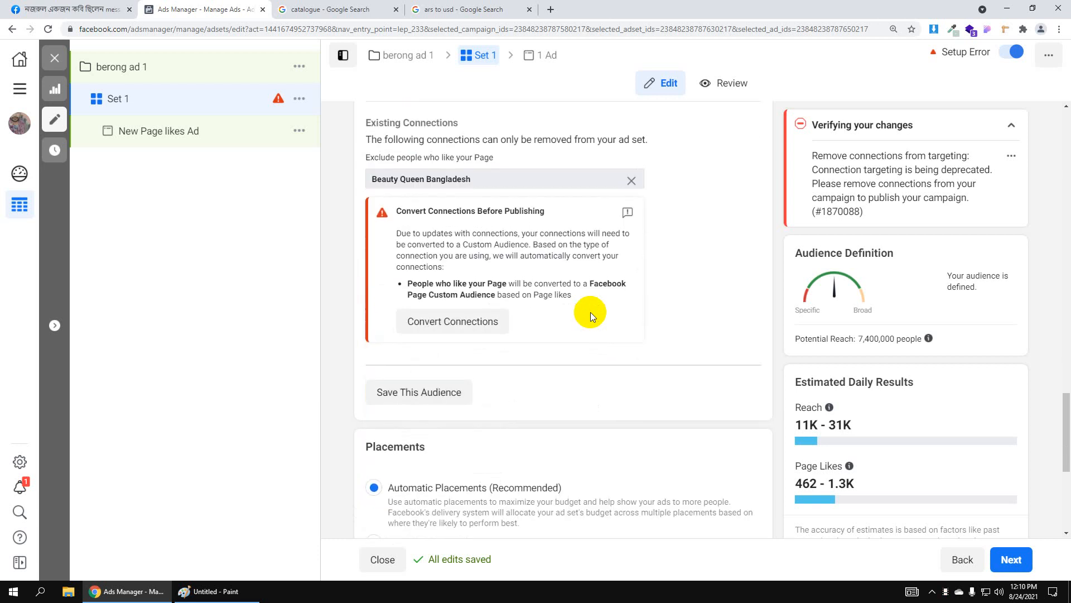
scroll(592, 312, "down", 3)
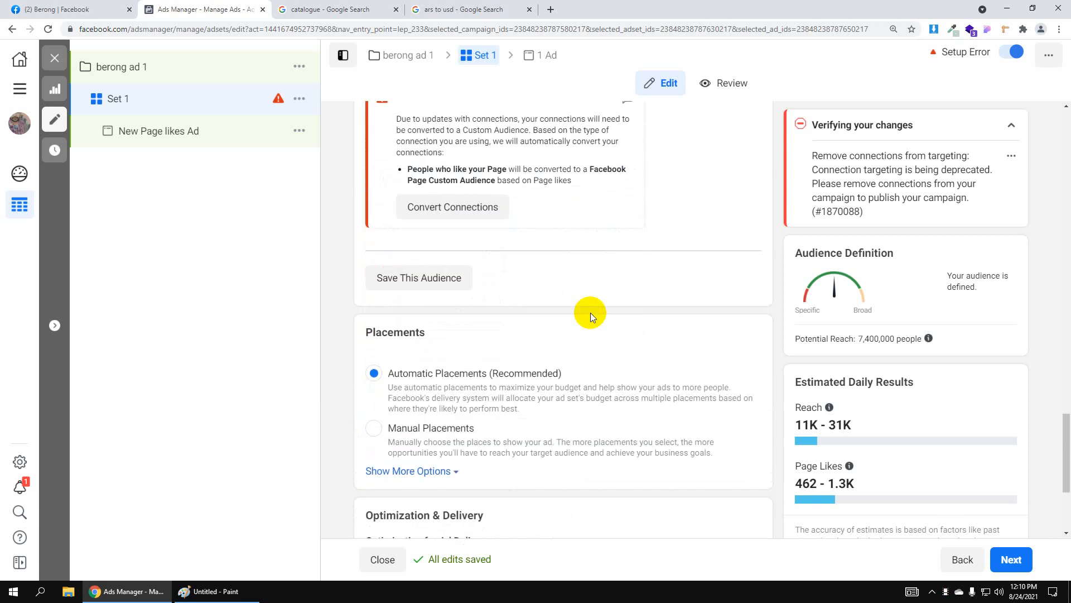
Open the Detailed Targeting of Set 1 for editing and review its inclusion, exclusion and expansion options
scroll(590, 312, "up", 7)
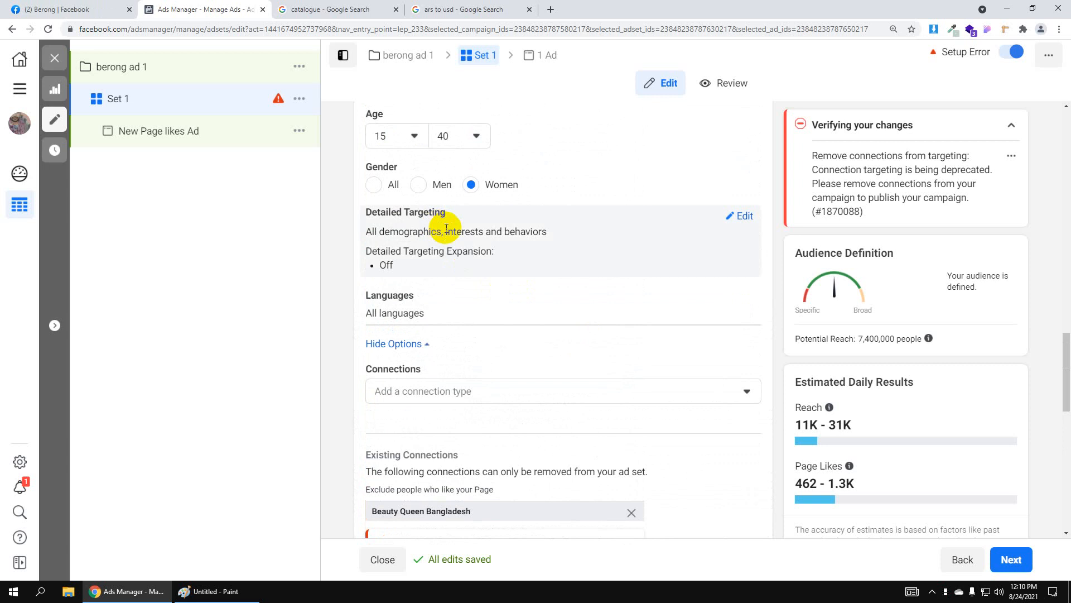
scroll(457, 246, "up", 1)
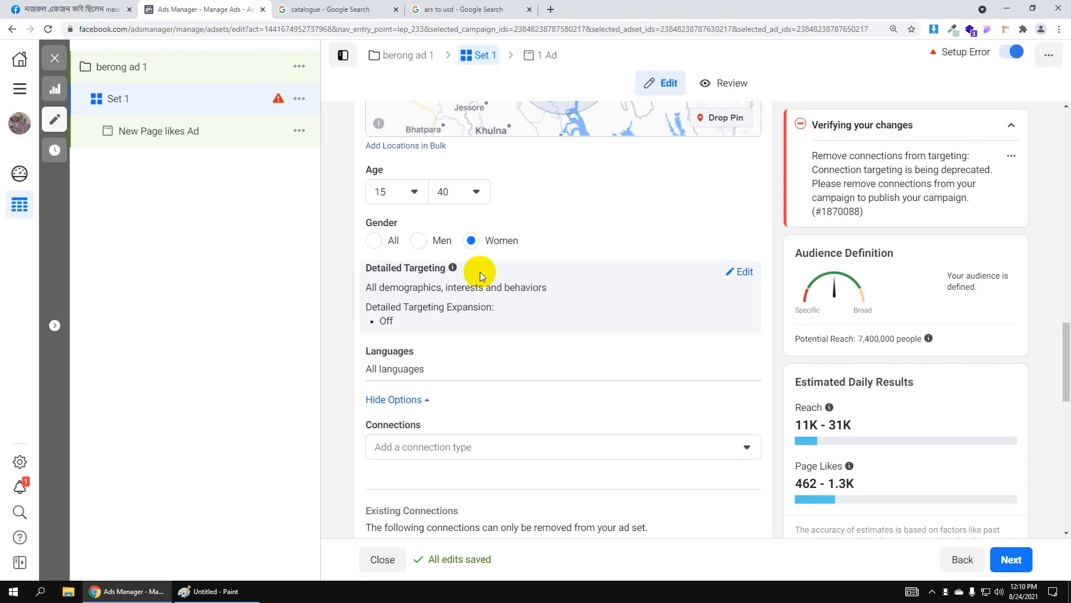
left_click(728, 272)
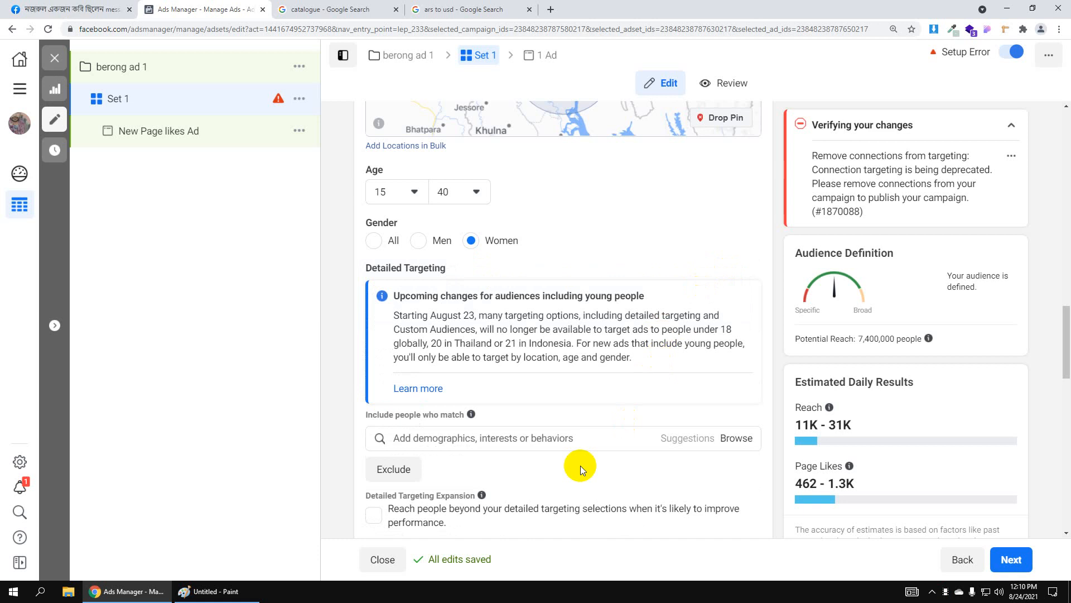
scroll(510, 279, "down", 1)
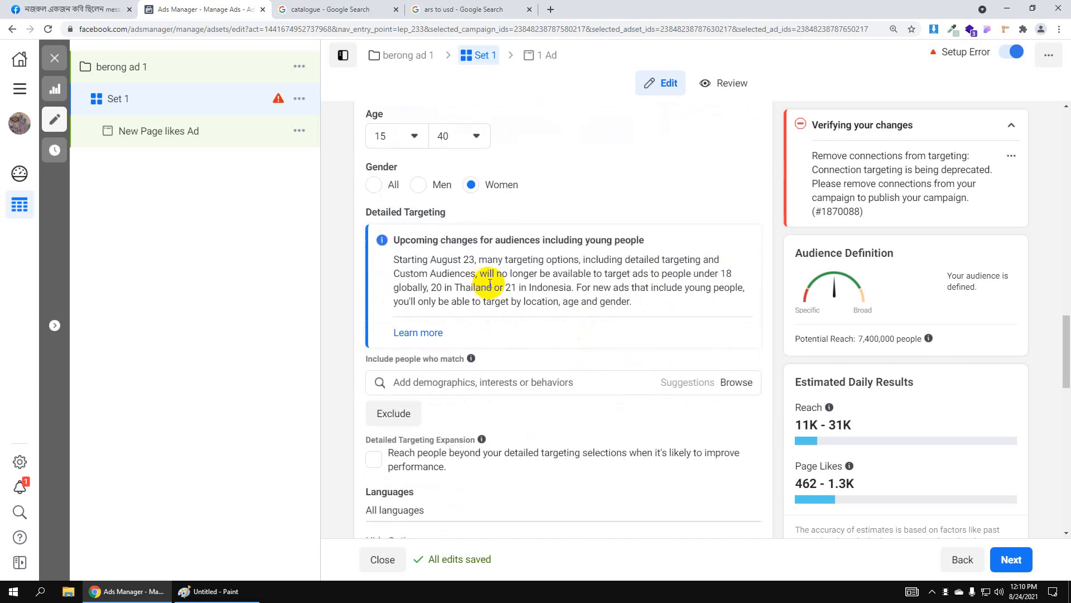
mouse_move(470, 357)
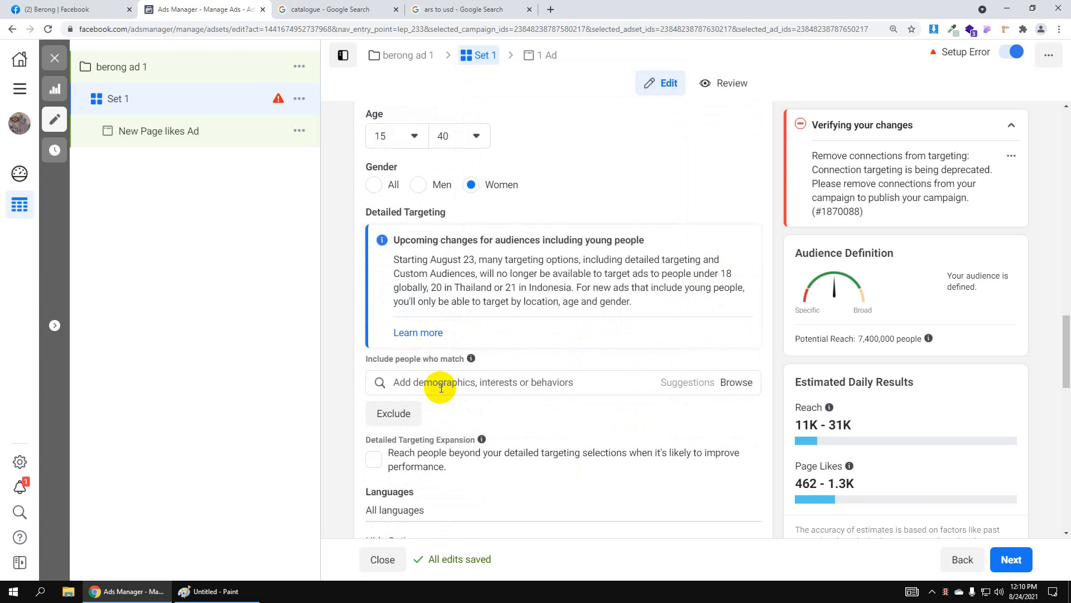
scroll(430, 335, "down", 1)
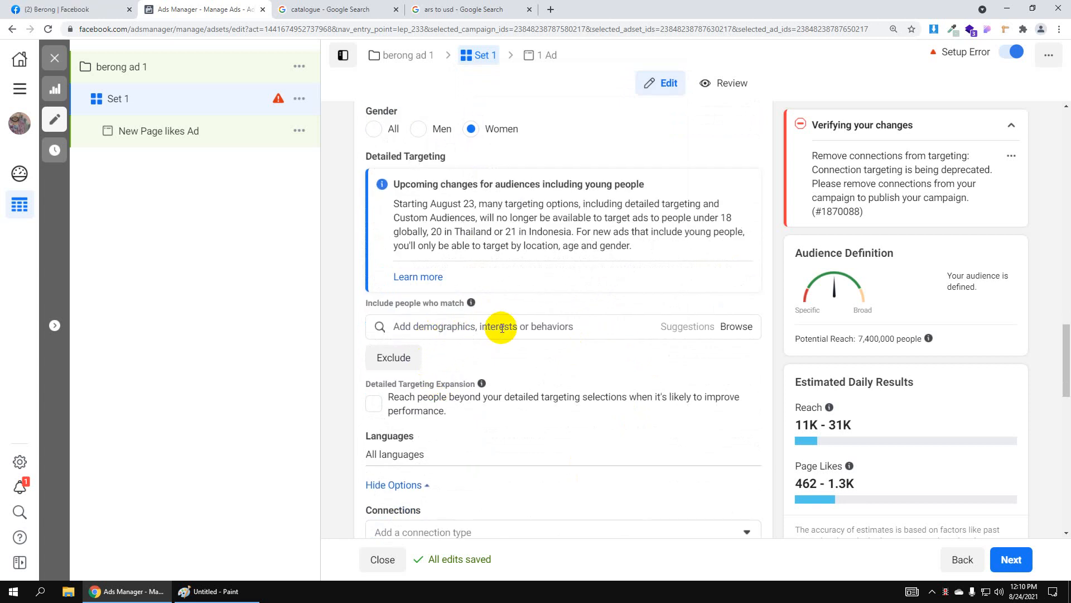
Search the detailed targeting inclusions for "beauty" and look through the suggested interests, job titles and employers
left_click(637, 329)
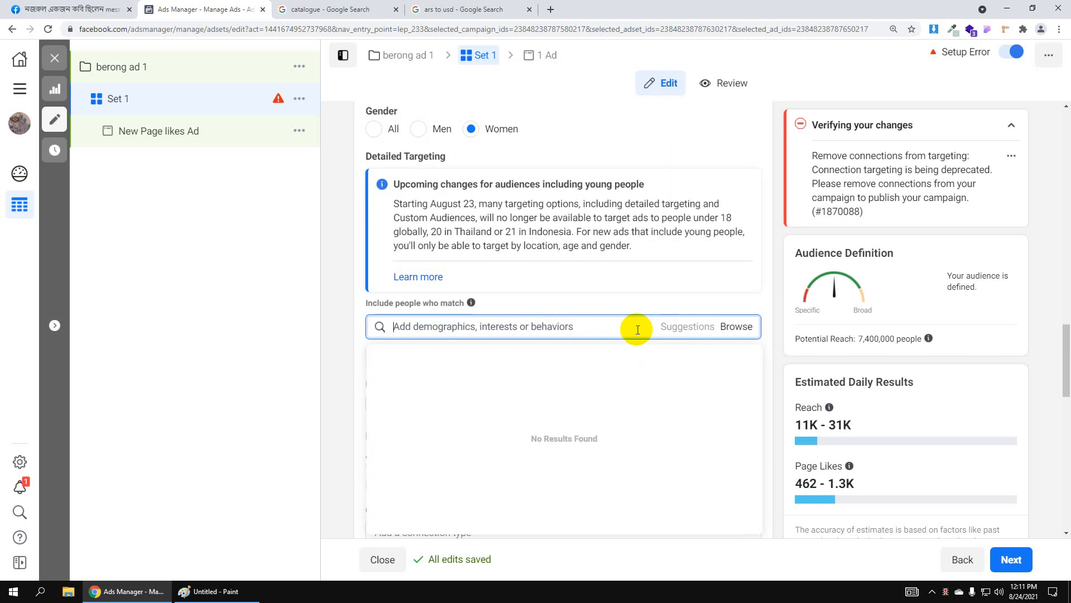
type("b")
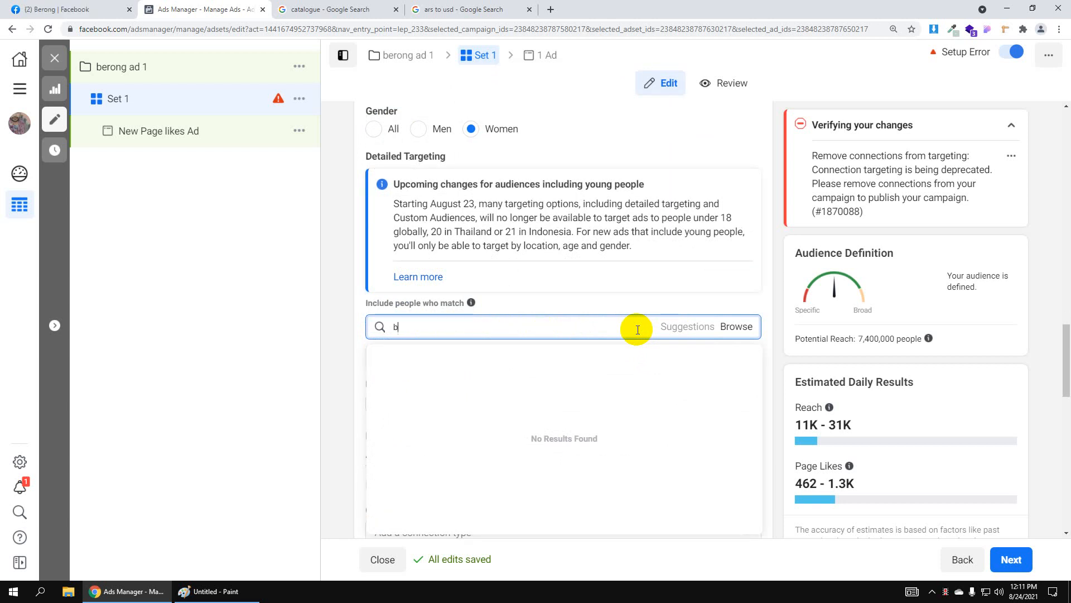
type("eauty")
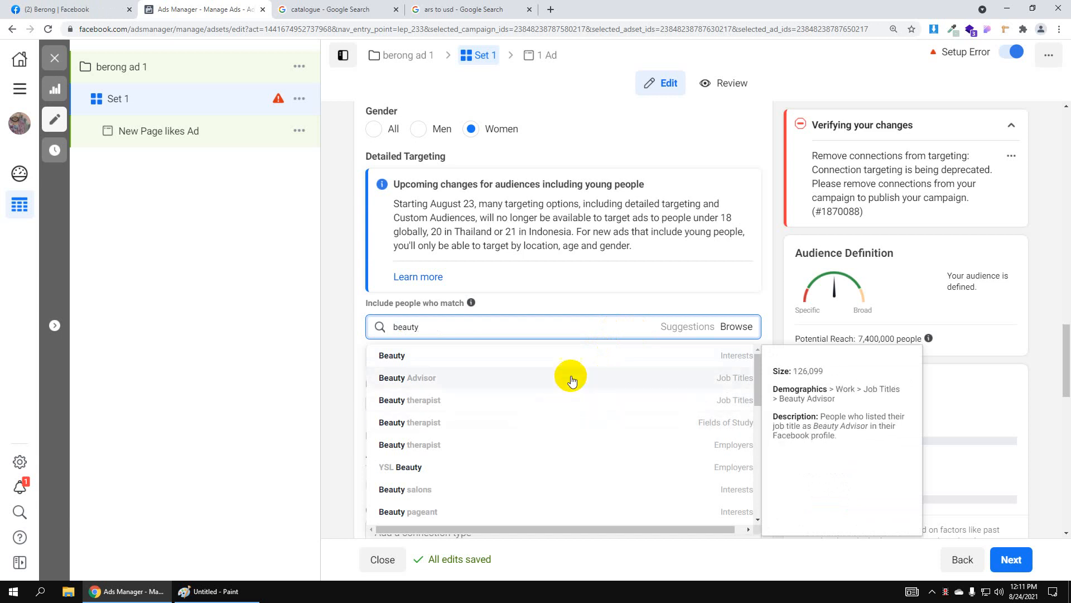
scroll(540, 437, "down", 1)
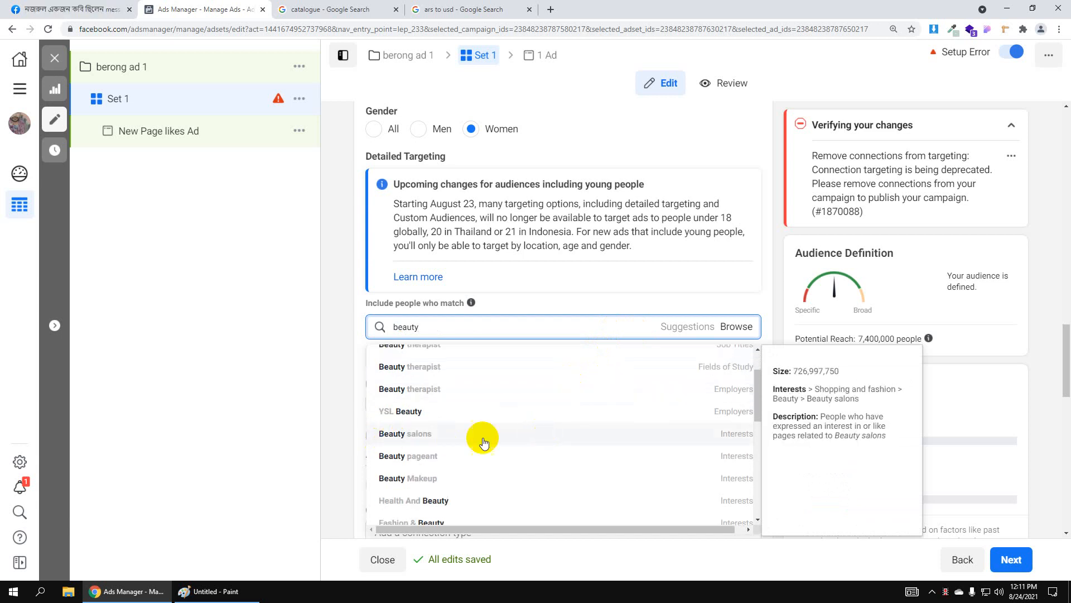
scroll(494, 438, "down", 1)
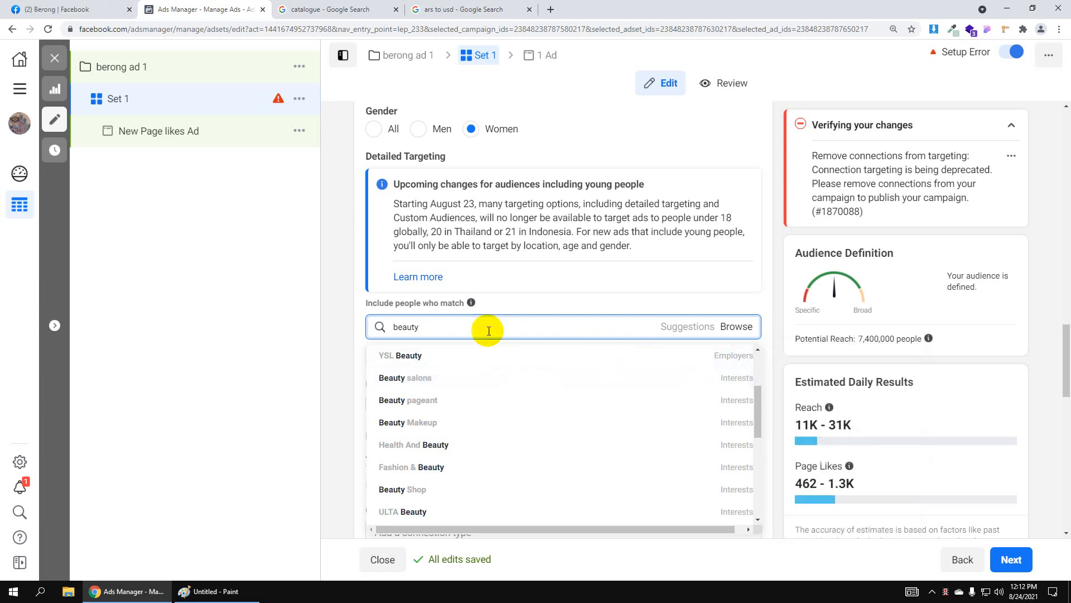
Replace the detailed targeting search term with "birth"
left_click(443, 322)
left_click_drag(444, 321, 372, 330)
key("BackSpace")
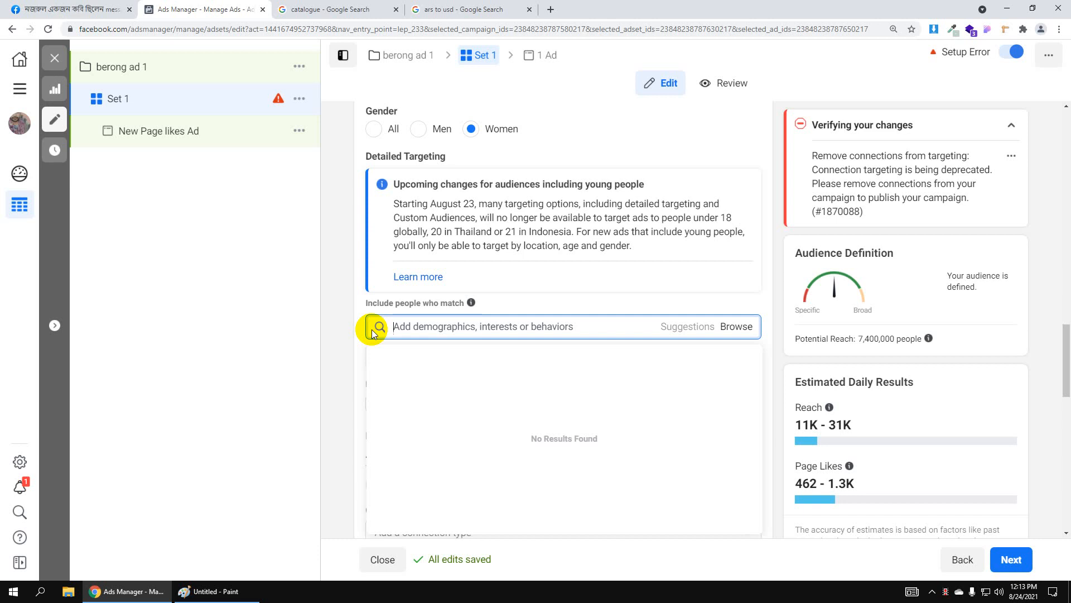
type("bi")
type("h")
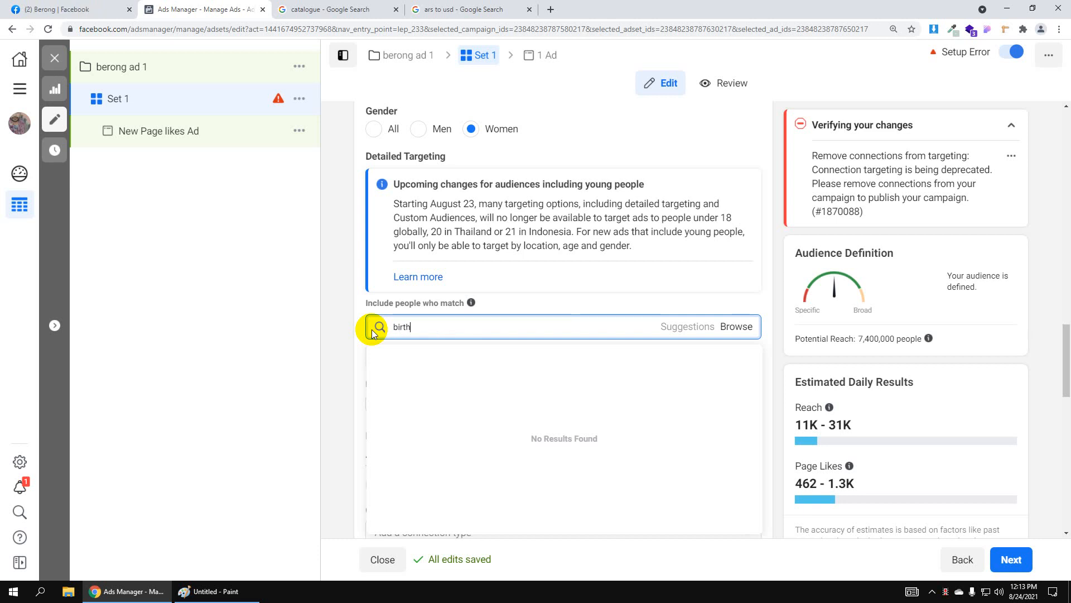
Clear the term and search the detailed targeting inclusions for "people"
key("BackSpace")
key("BackSpace")
key("BackSpace")
key("BackSpace")
key("BackSpace")
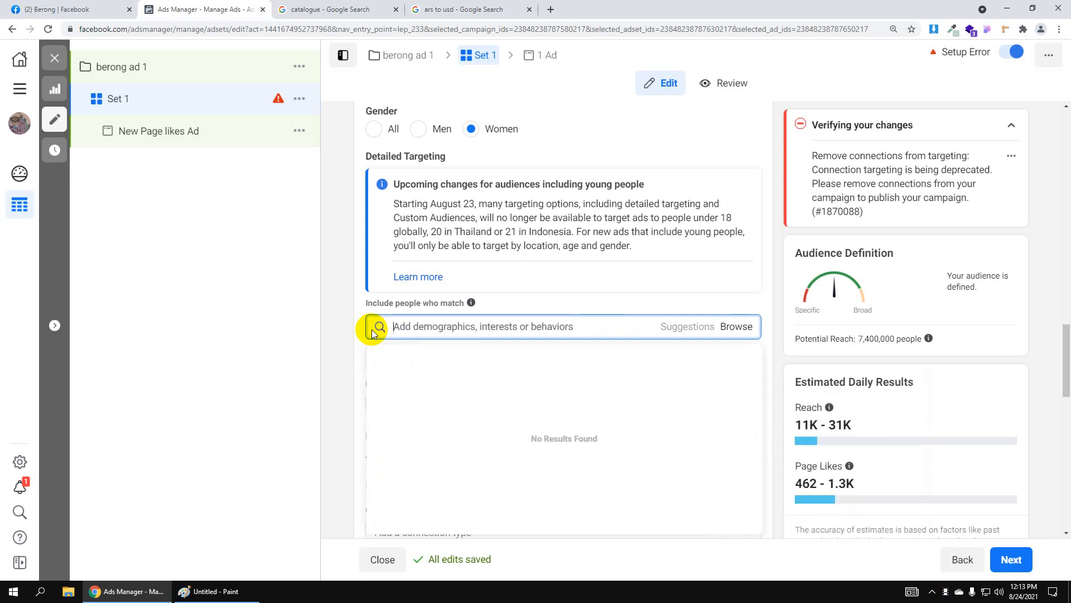
type("peo")
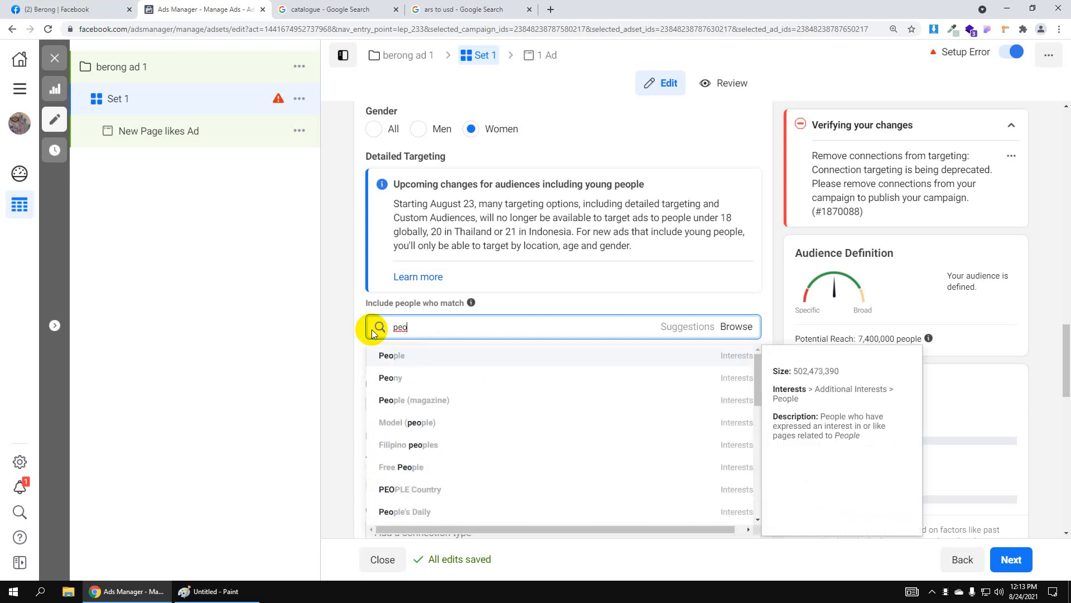
type("ple")
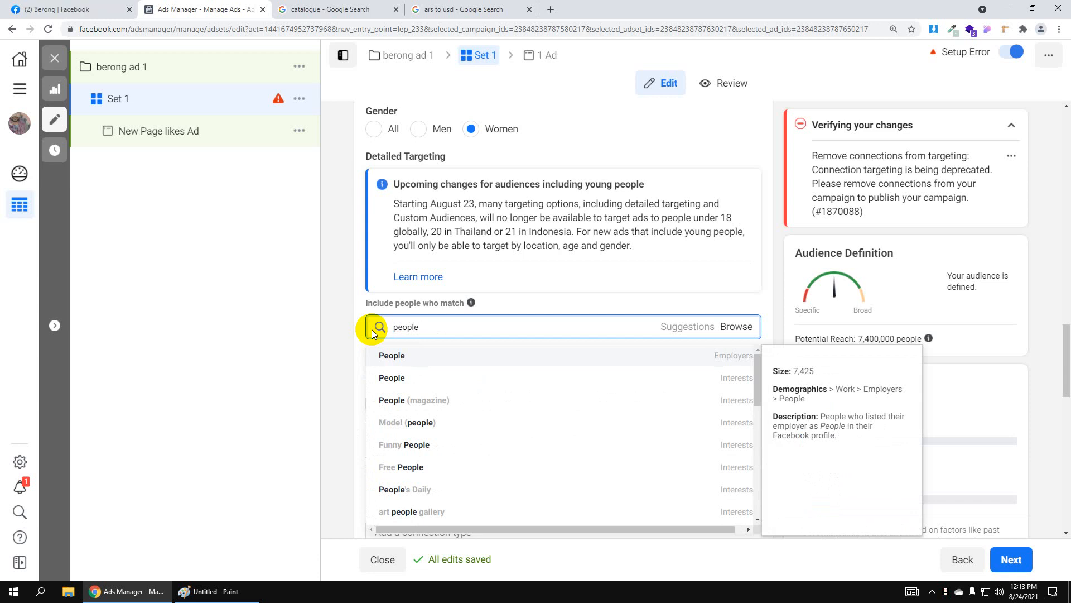
Replace the detailed targeting search term with "birthda" and look through the suggested birthday demographics
key("BackSpace")
key("BackSpace")
key("BackSpace")
key("BackSpace")
key("BackSpace")
key("BackSpace")
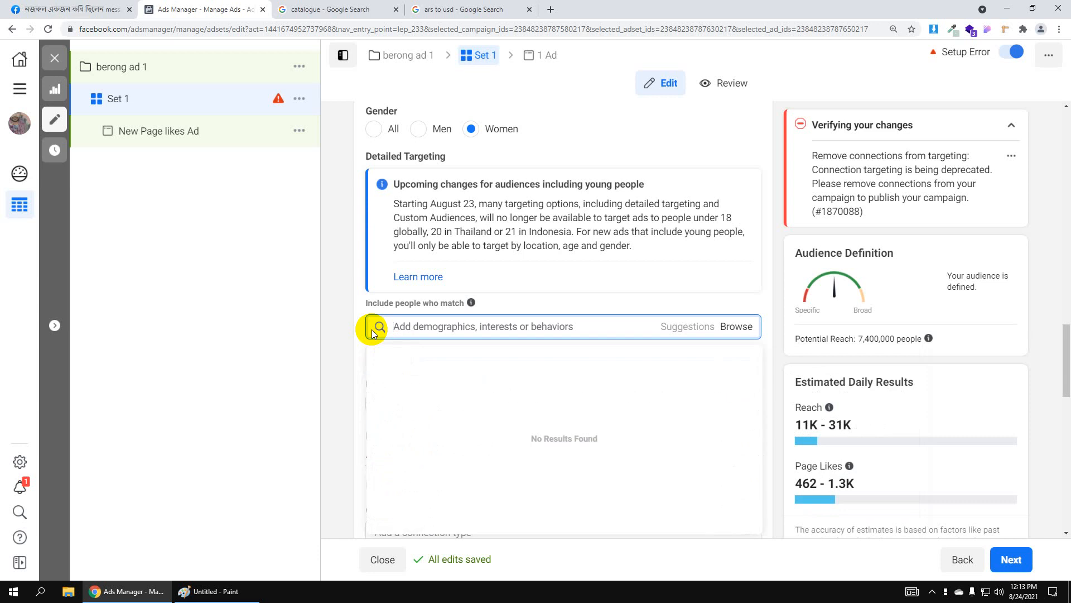
type("bit")
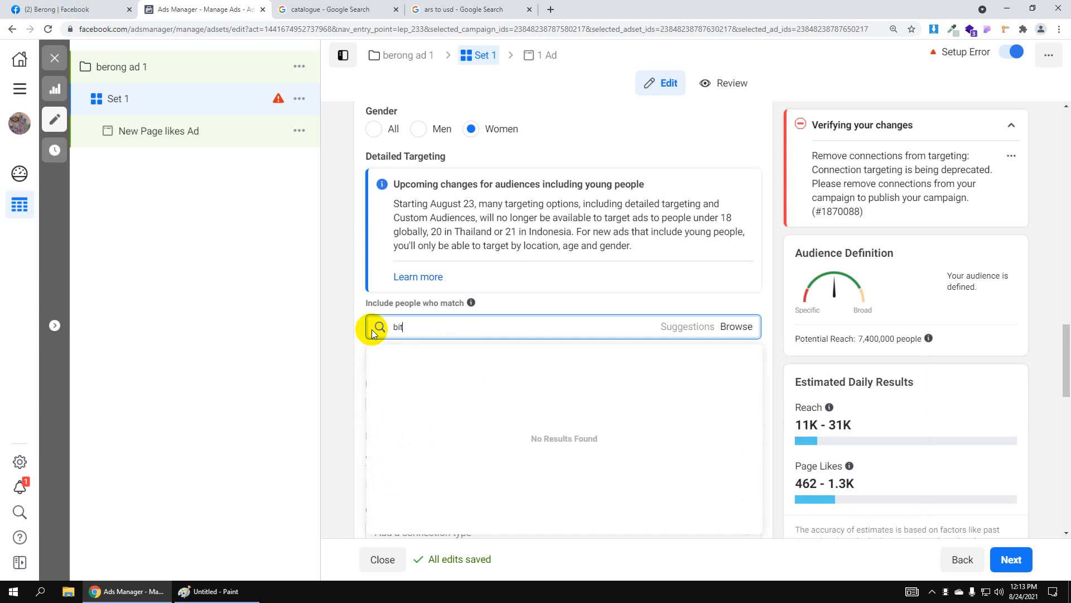
type("h")
type("thda")
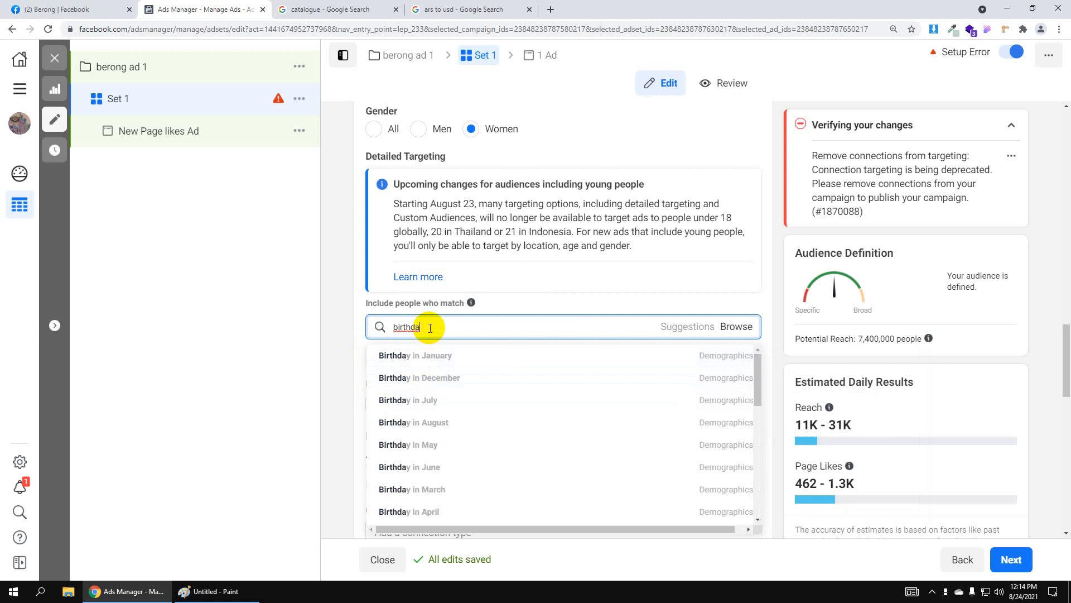
scroll(463, 425, "down", 2)
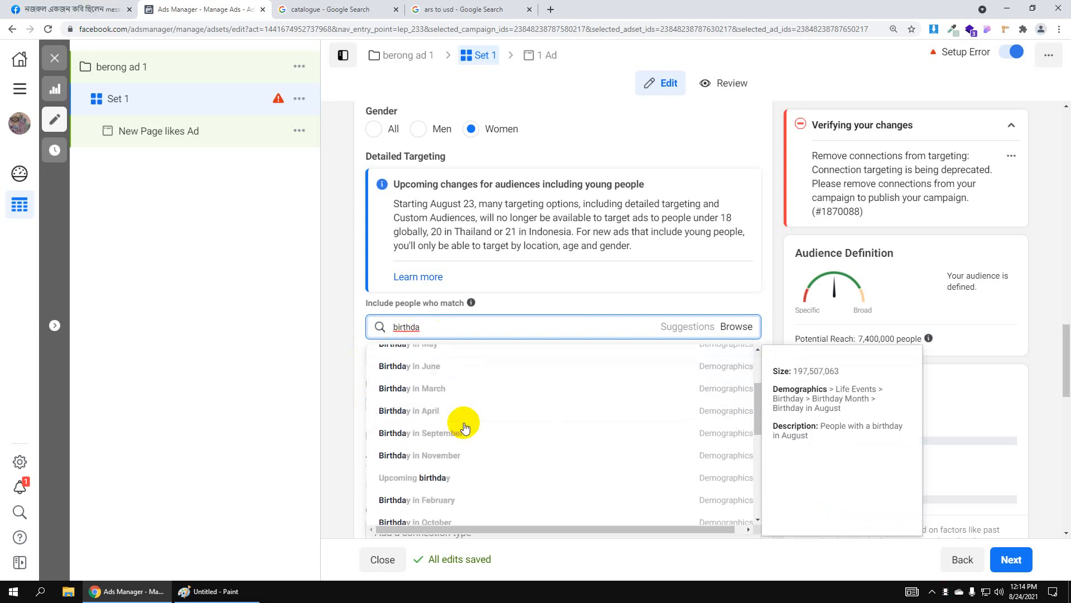
scroll(466, 426, "up", 3)
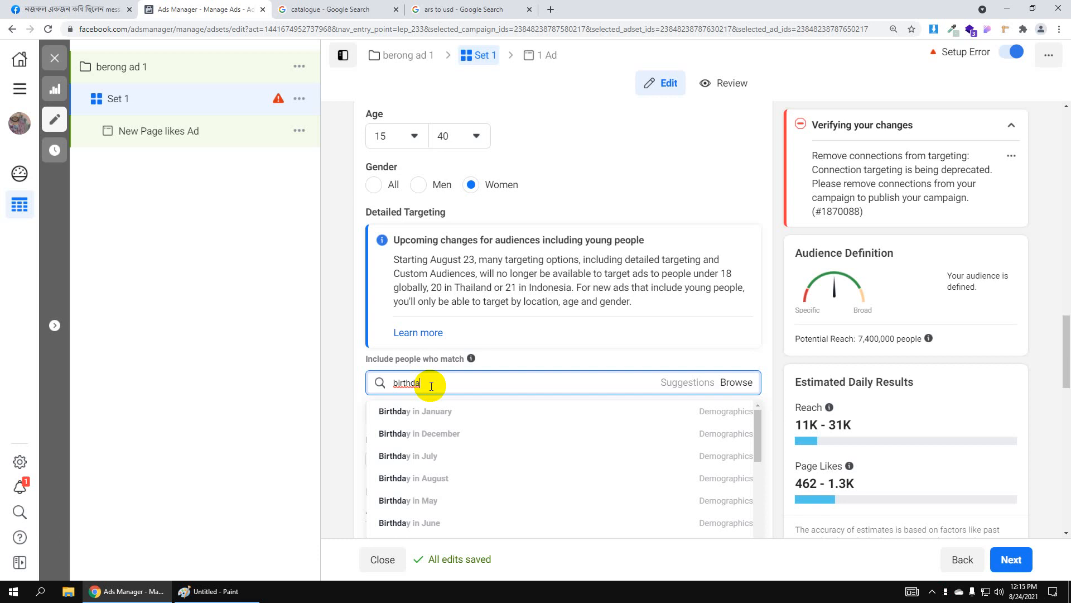
Replace the detailed targeting search term with "friends w" to look at the friends-of-people-with-birthdays demographics
key("BackSpace")
key("BackSpace")
key("BackSpace")
key("BackSpace")
key("BackSpace")
key("BackSpace")
key("BackSpace")
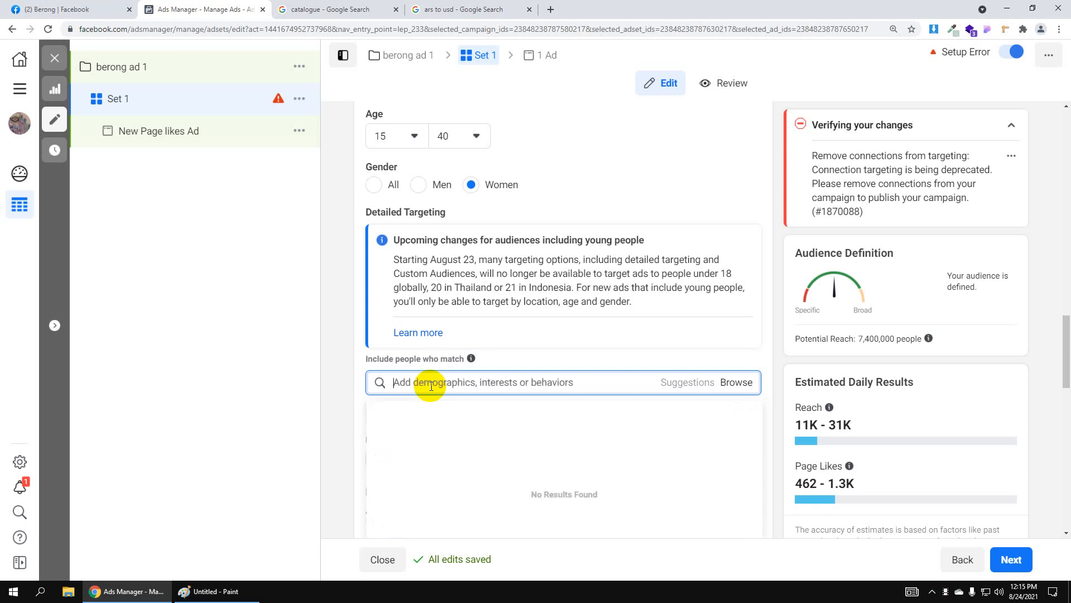
type("f")
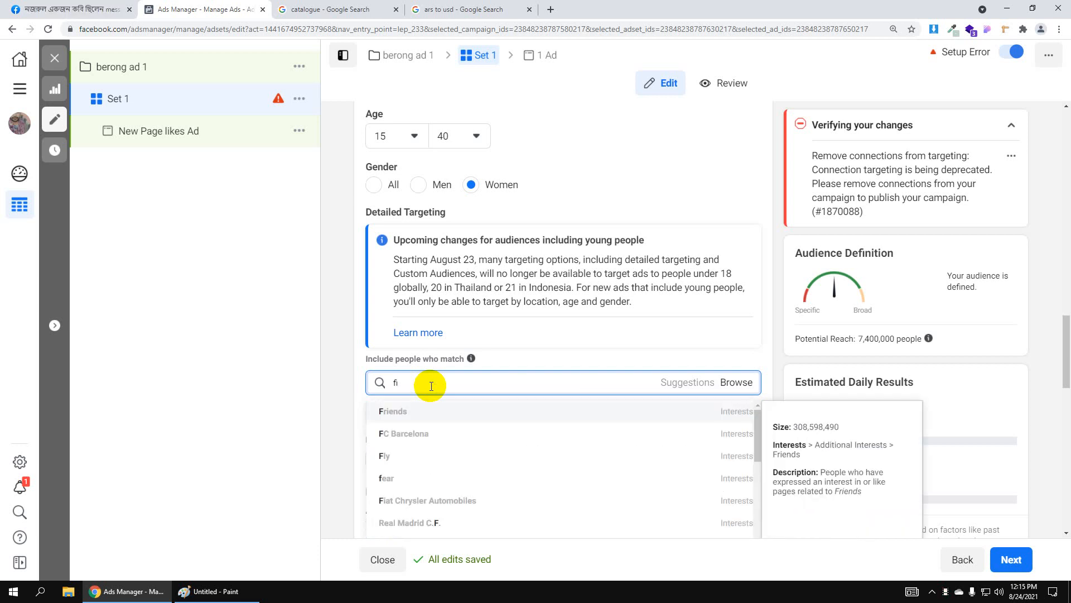
type("riends w")
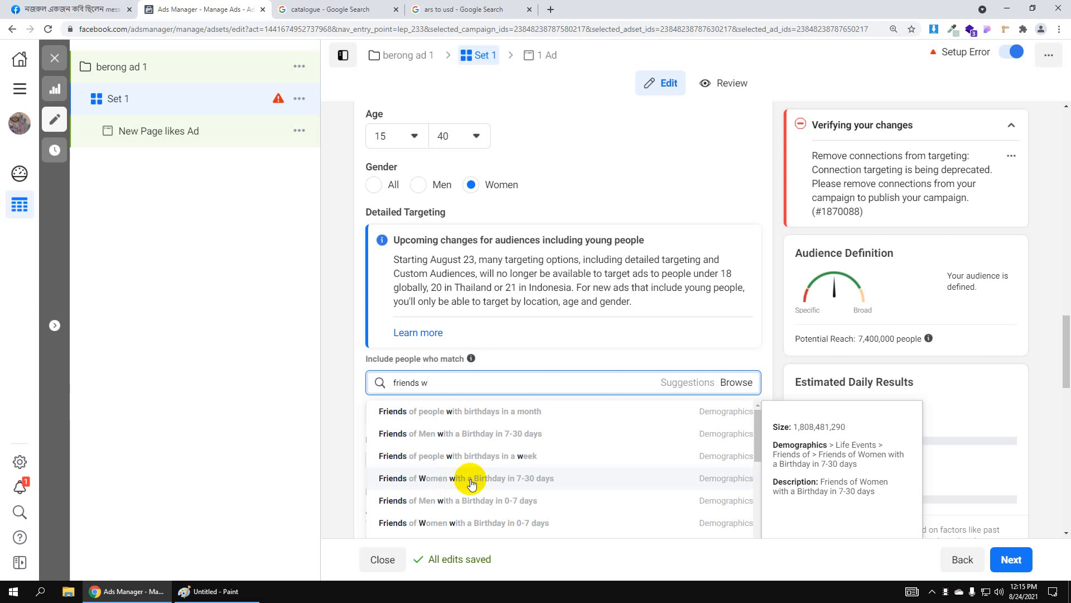
Search the detailed targeting inclusions for "parents" instead and add the New Parents (0-12 months) demographic
key("BackSpace")
key("BackSpace")
key("BackSpace")
key("BackSpace")
key("BackSpace")
key("BackSpace")
key("BackSpace")
key("BackSpace")
key("BackSpace")
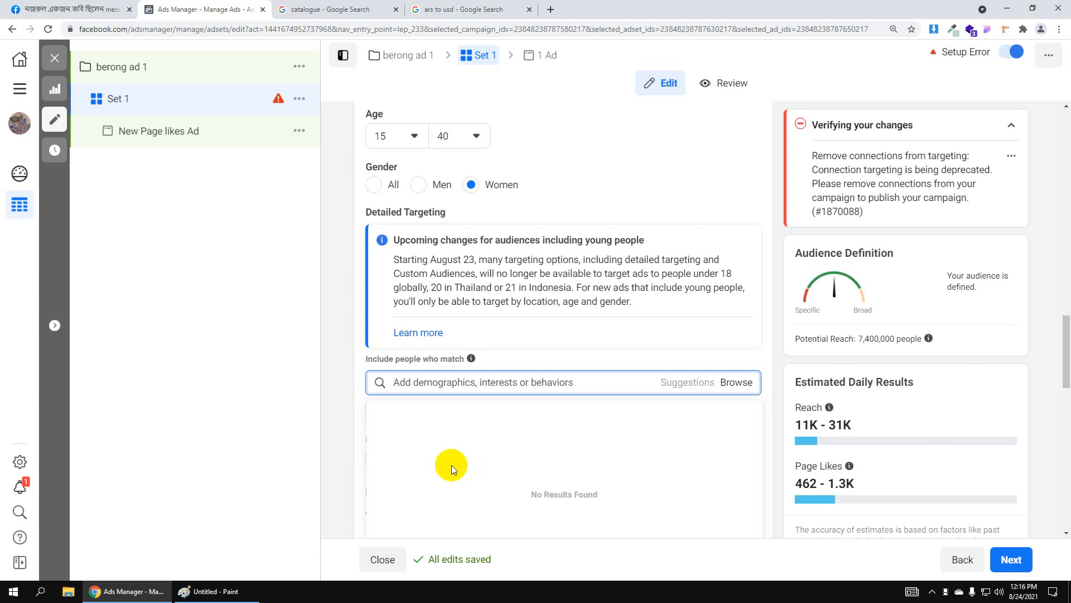
type("pa")
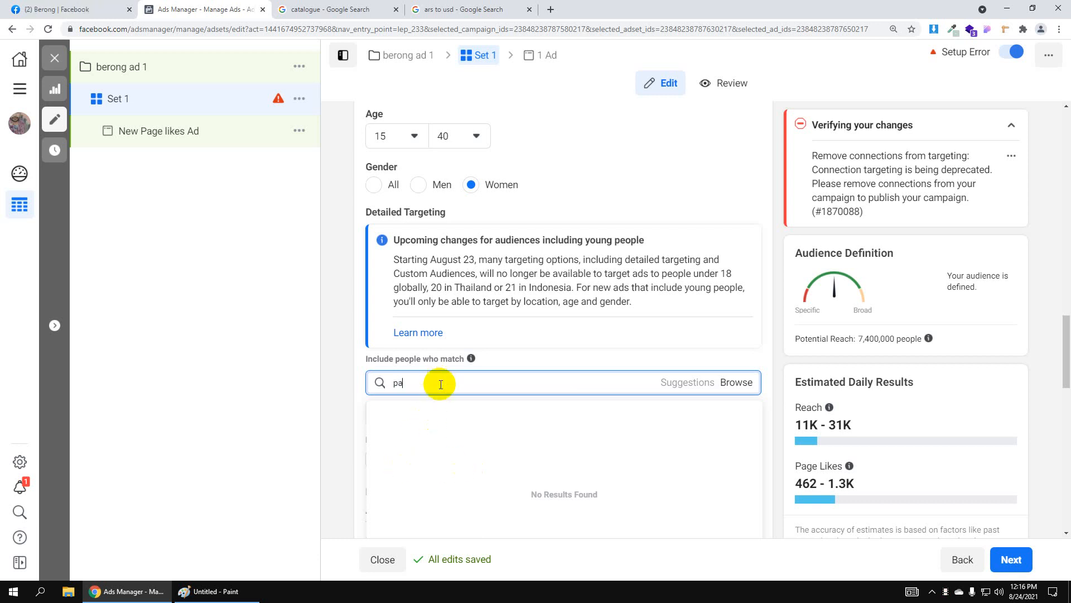
type("rents")
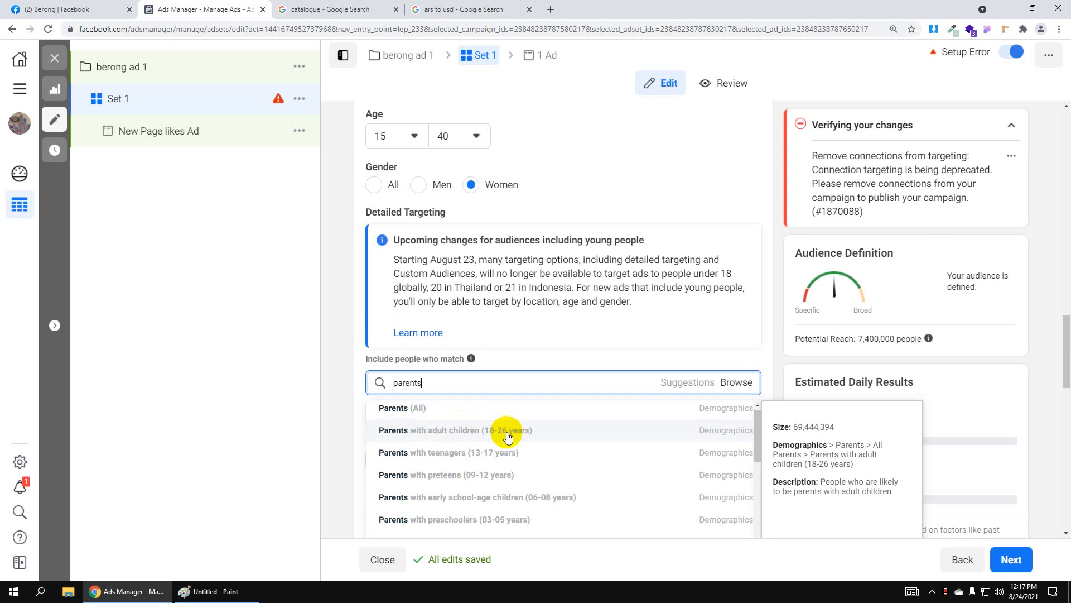
scroll(505, 436, "down", 1)
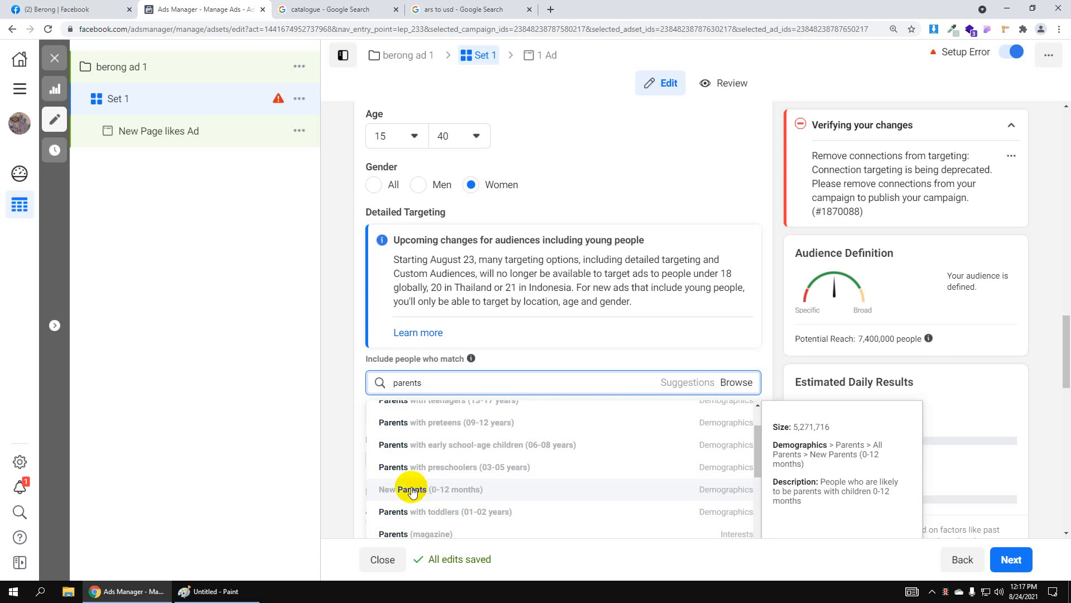
left_click(413, 490)
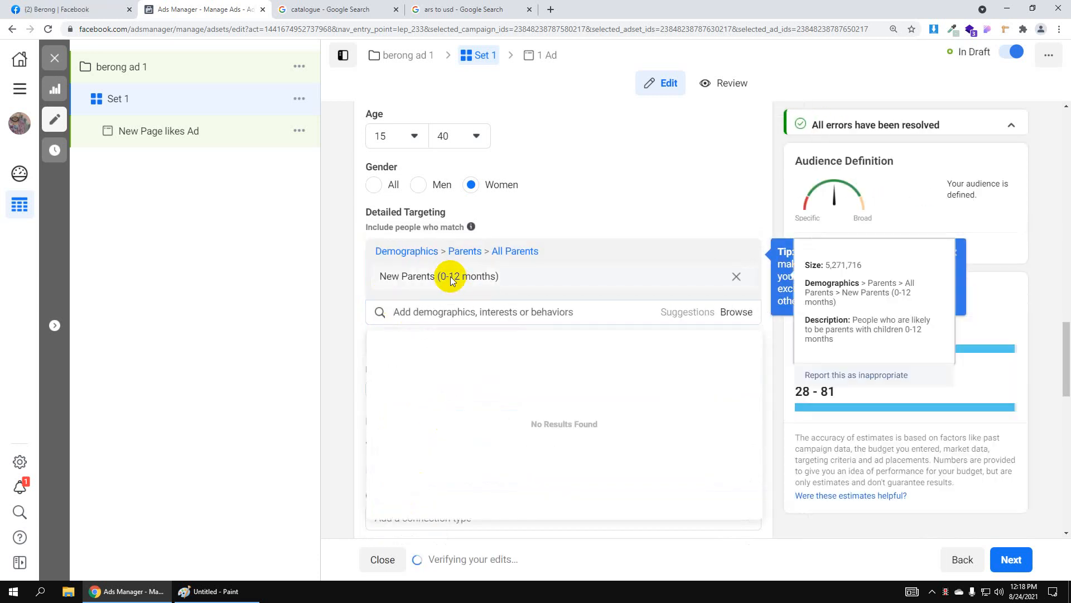
Search the detailed targeting inclusions for "parents" again and look through the remaining parent suggestions
left_click(426, 312)
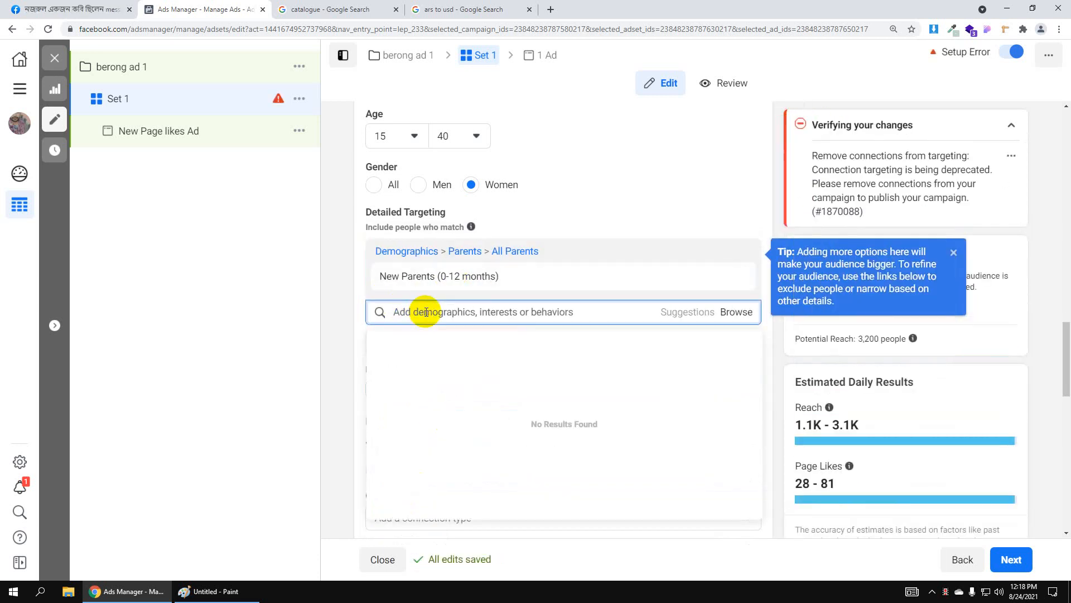
type("parents")
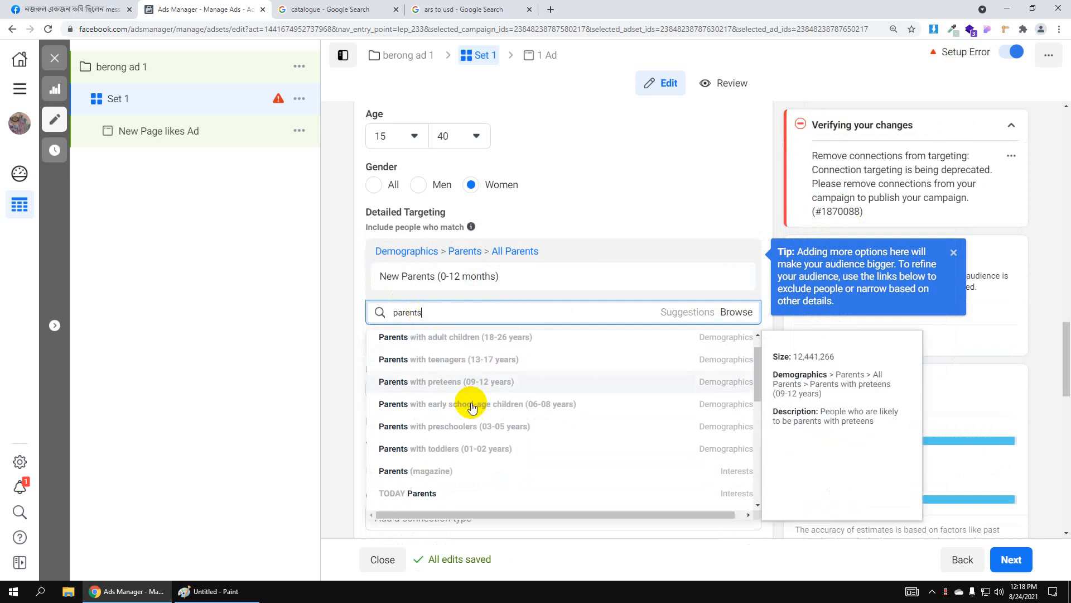
scroll(471, 402, "down", 2)
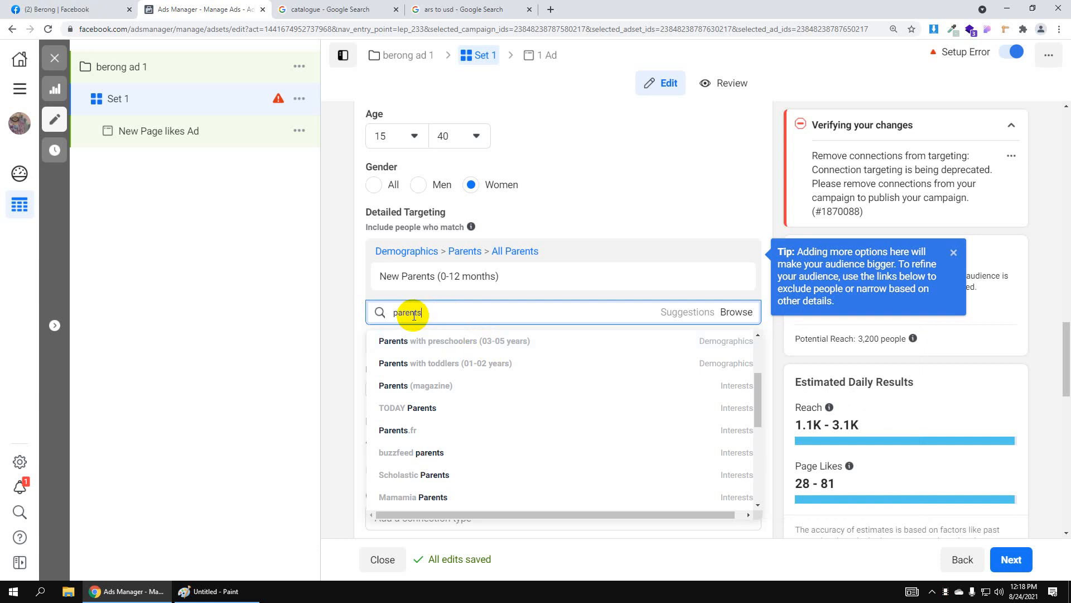
Replace the search term with "engage" and add the Engaged Shoppers purchase behavior to the detailed targeting inclusions
key("BackSpace")
key("BackSpace")
key("BackSpace")
key("BackSpace")
key("BackSpace")
key("BackSpace")
key("BackSpace")
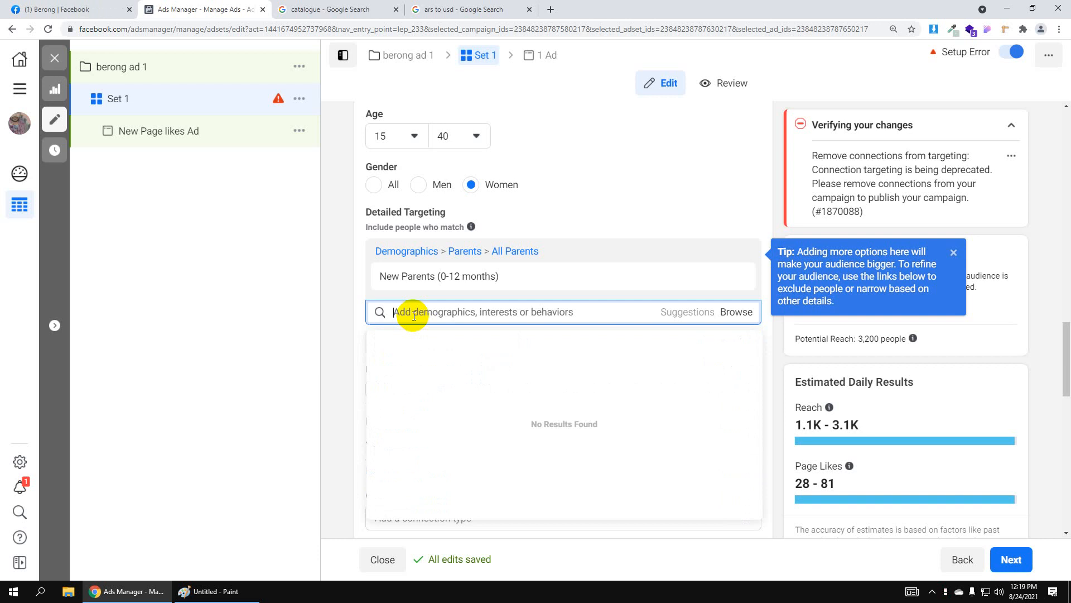
type("en")
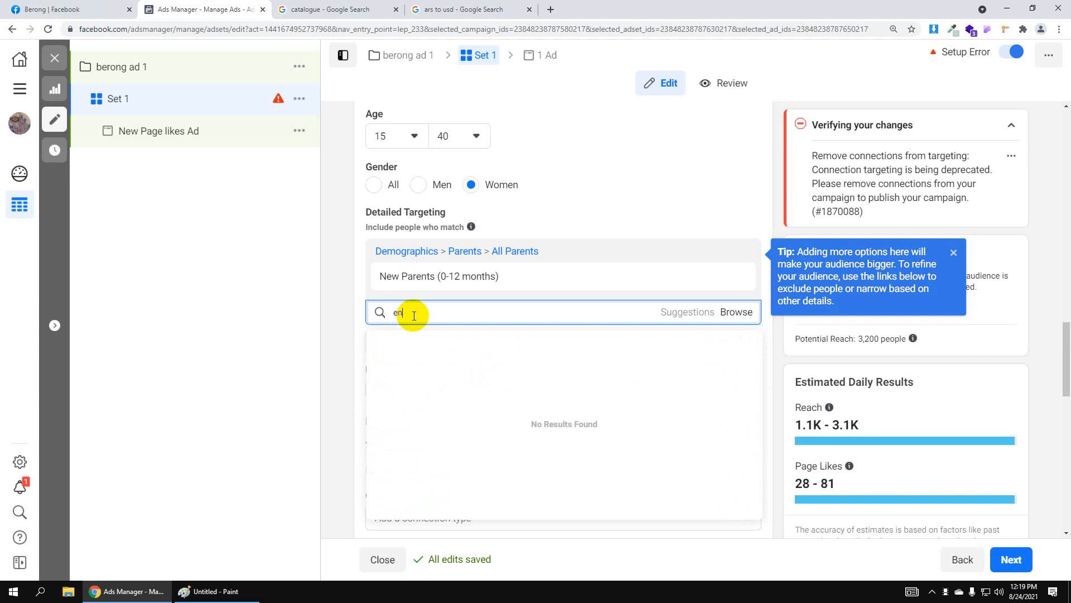
type("gage")
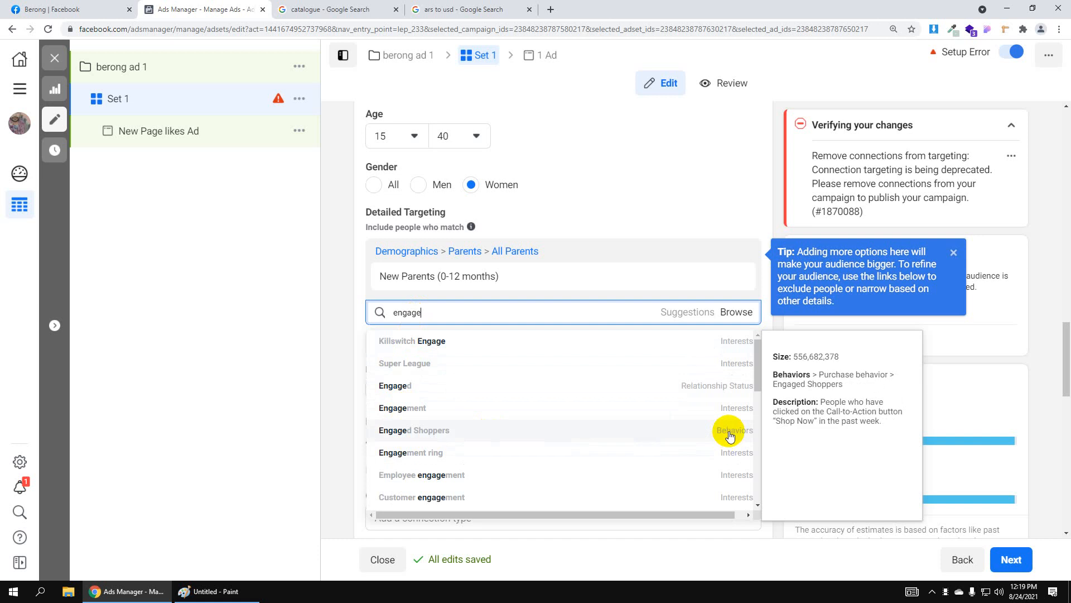
left_click(410, 431)
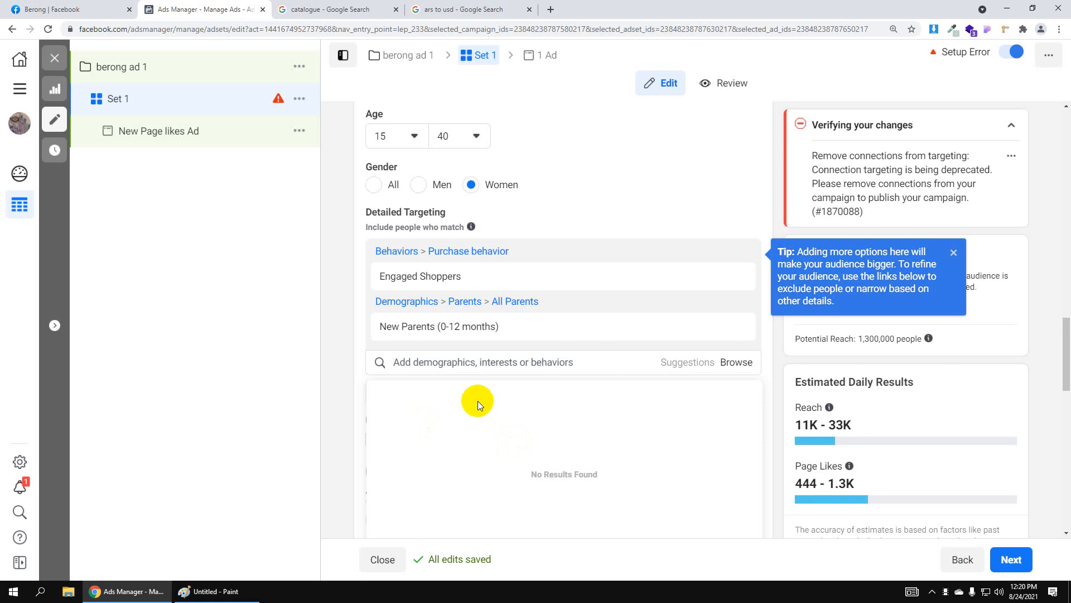
Browse the detailed targeting categories, look through the Interests subcategories, and close the category list
left_click(736, 362)
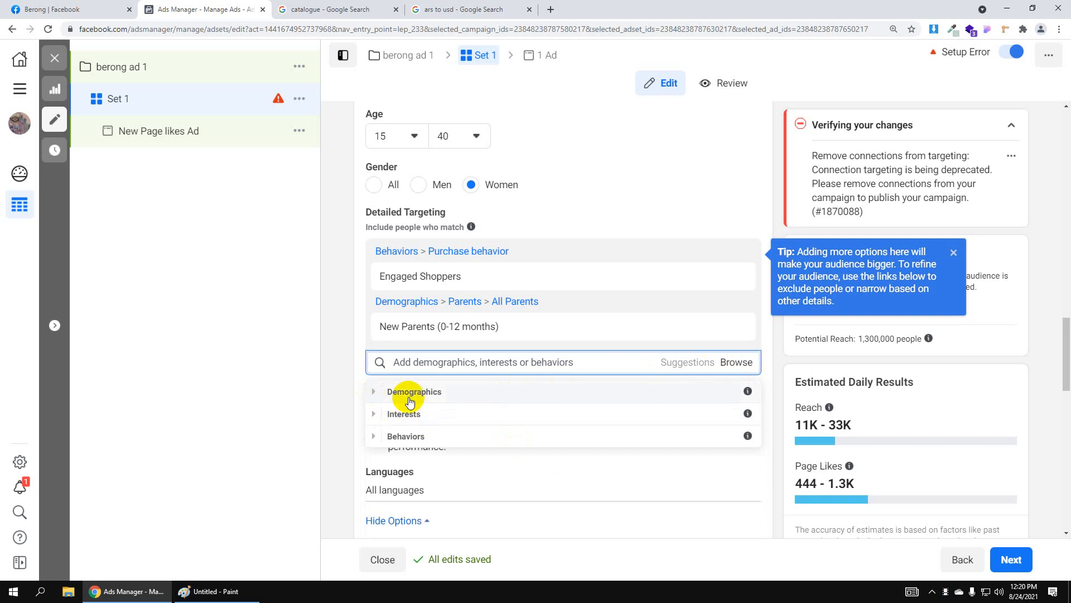
left_click(412, 420)
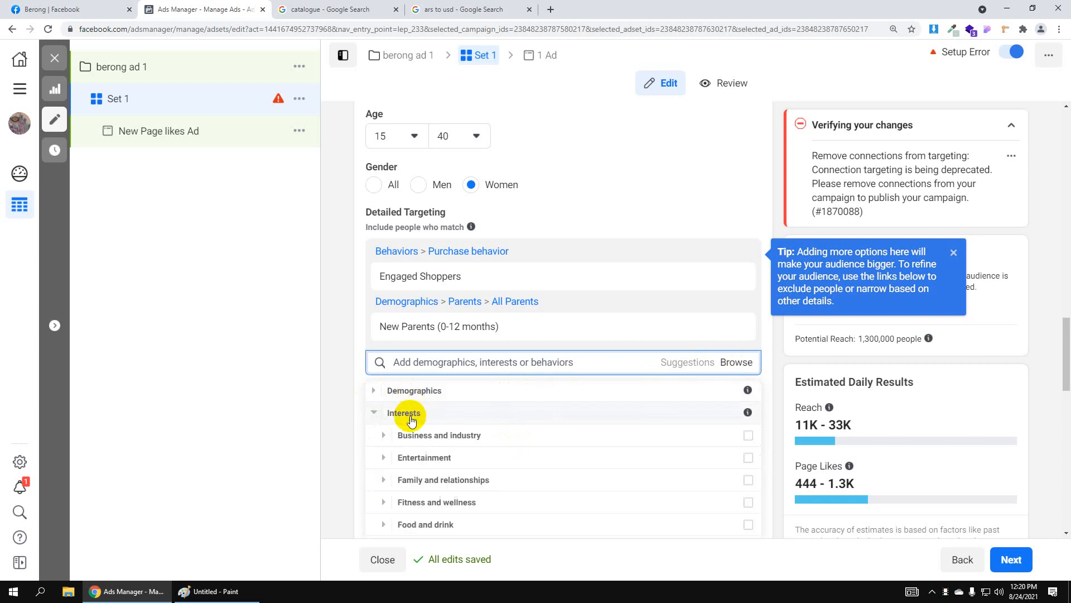
scroll(413, 416, "down", 3)
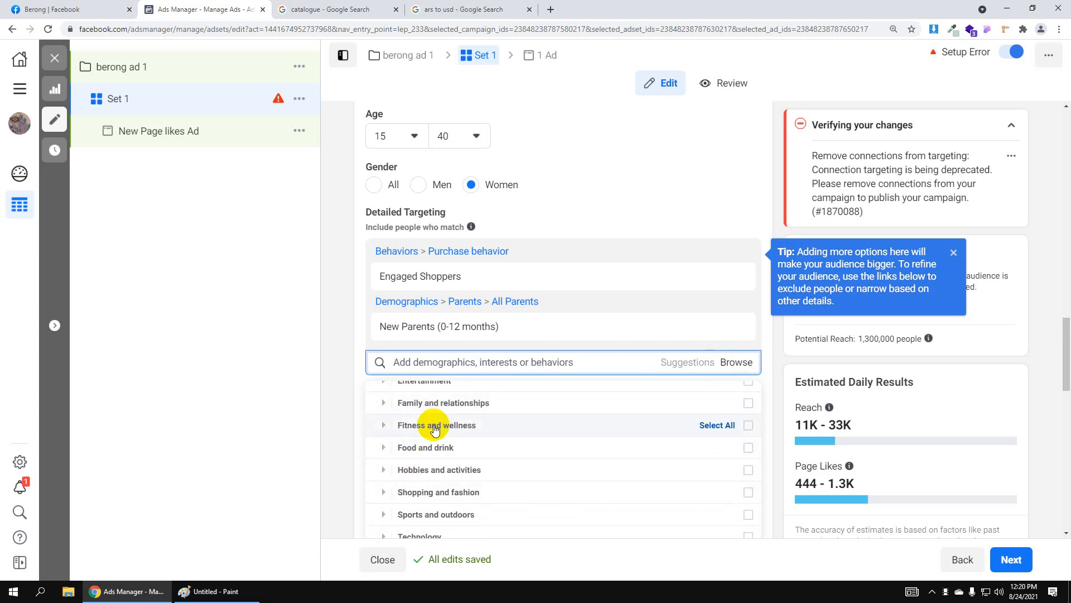
scroll(471, 432, "up", 3)
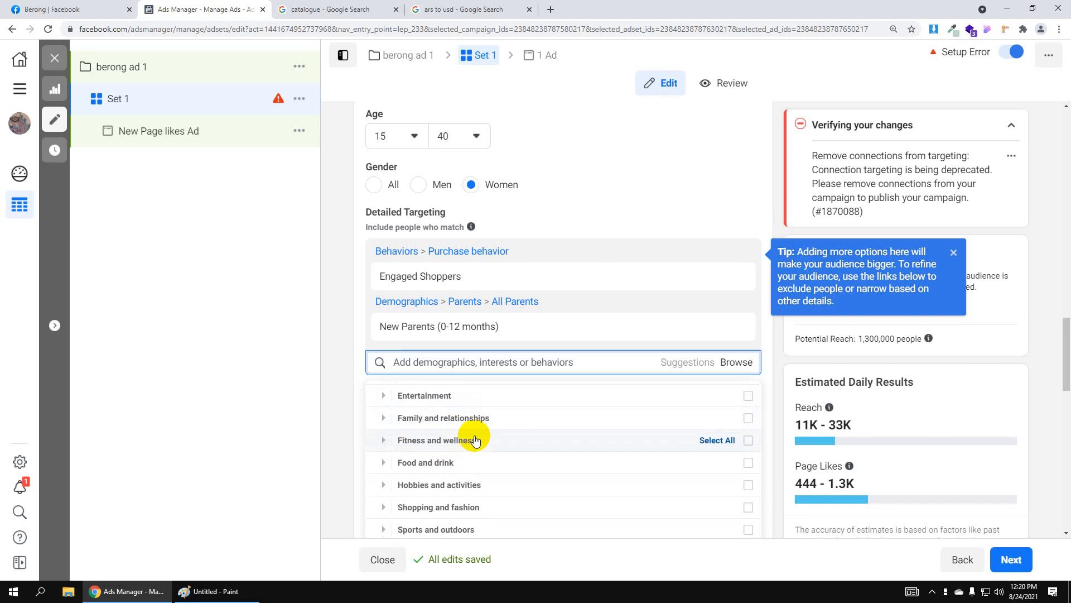
left_click(374, 415)
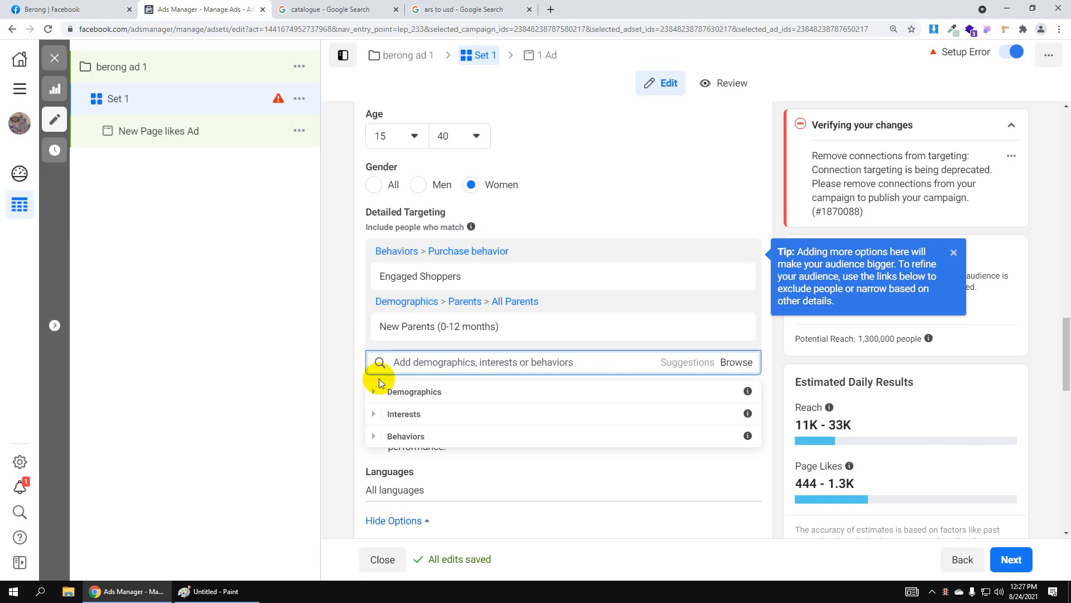
left_click(323, 366)
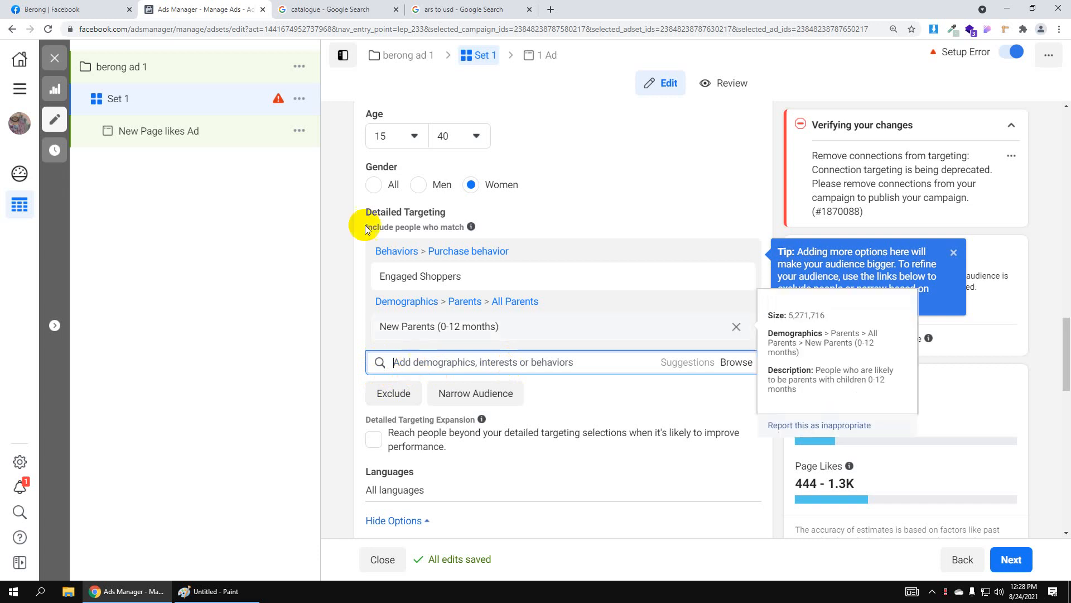
Switch to the Berong Facebook page, search for "ecstasy", open the Ecstasy public group and copy its name
left_click(101, 7)
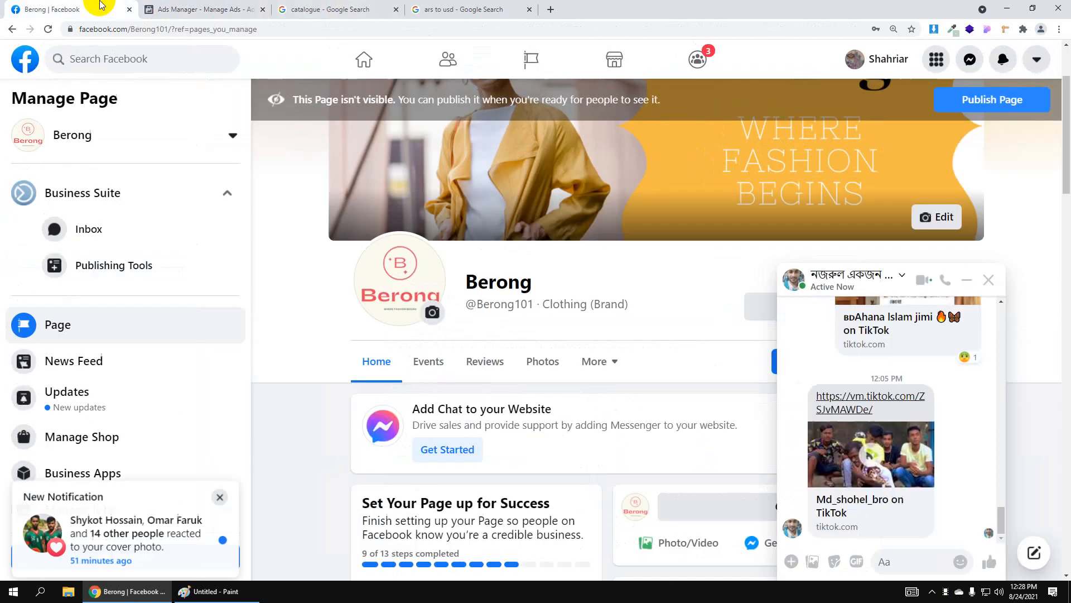
left_click(86, 60)
type("esta")
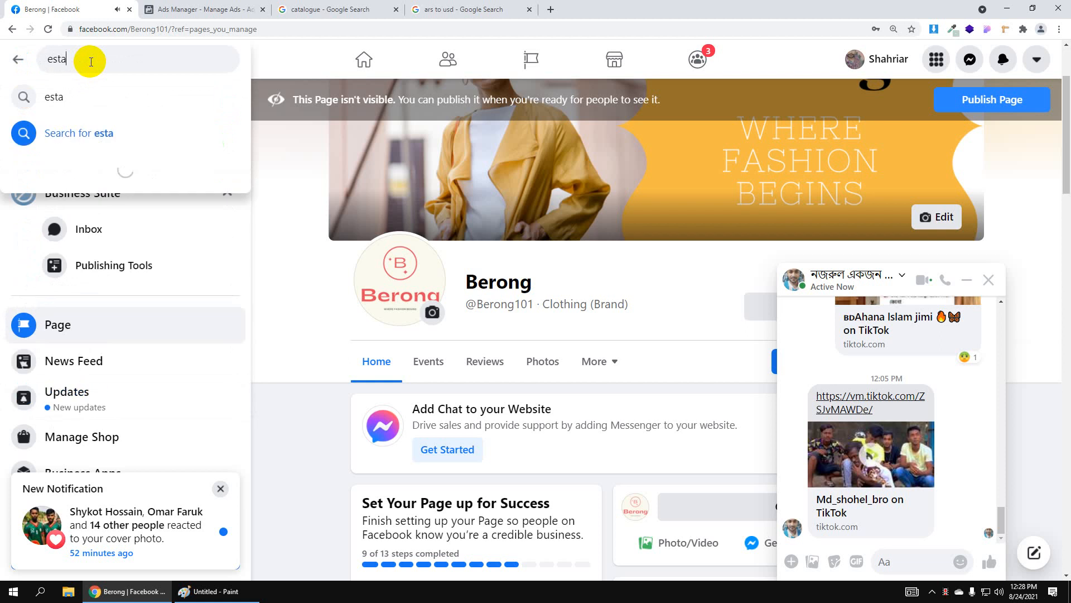
left_click(92, 99)
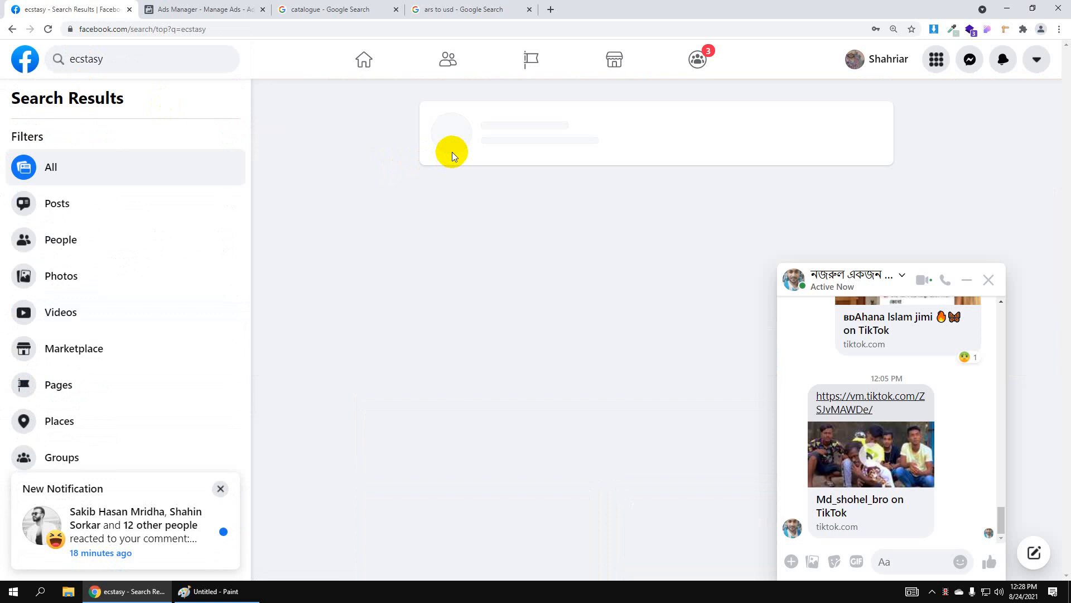
left_click(500, 118)
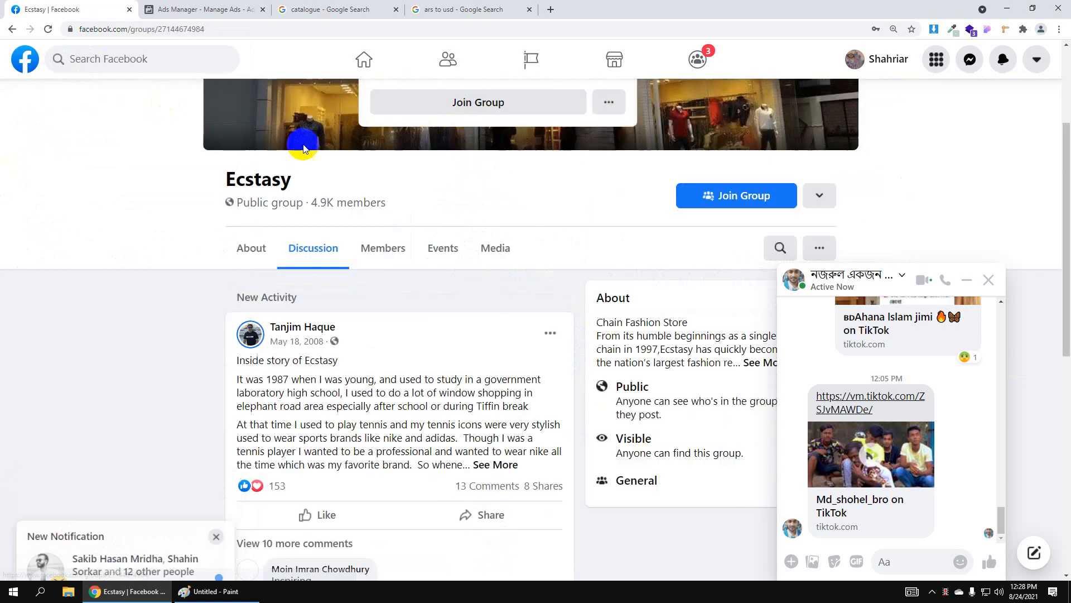
left_click_drag(292, 184, 226, 182)
key("ctrl+c")
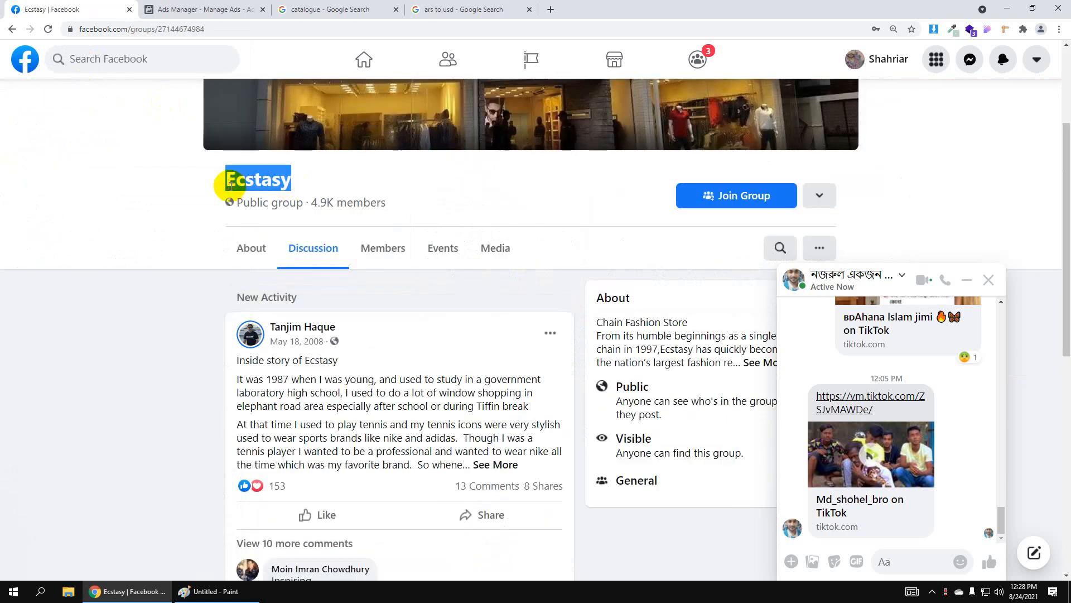
Return to Ads Manager, search the detailed targeting inclusions for the copied name "Ecstasy", and clear the search term
left_click(197, 6)
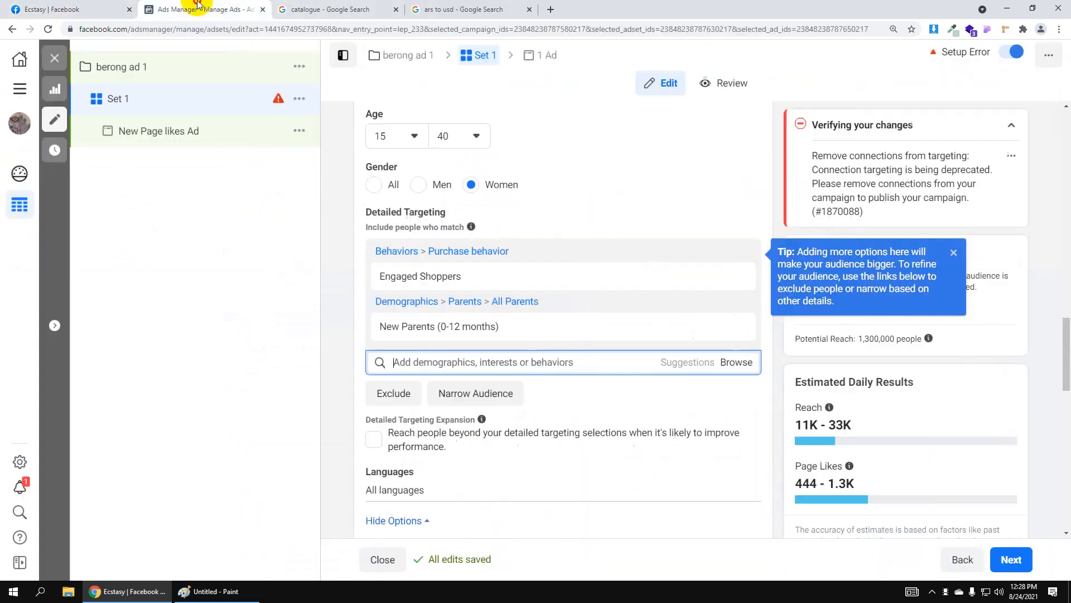
left_click(410, 361)
key("ctrl+v")
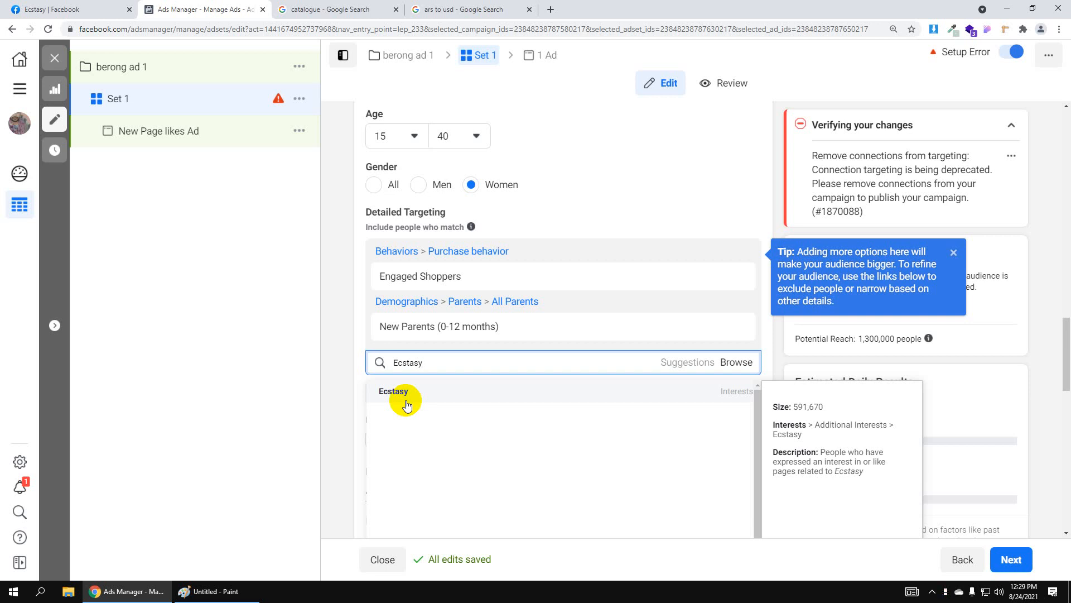
left_click(430, 367)
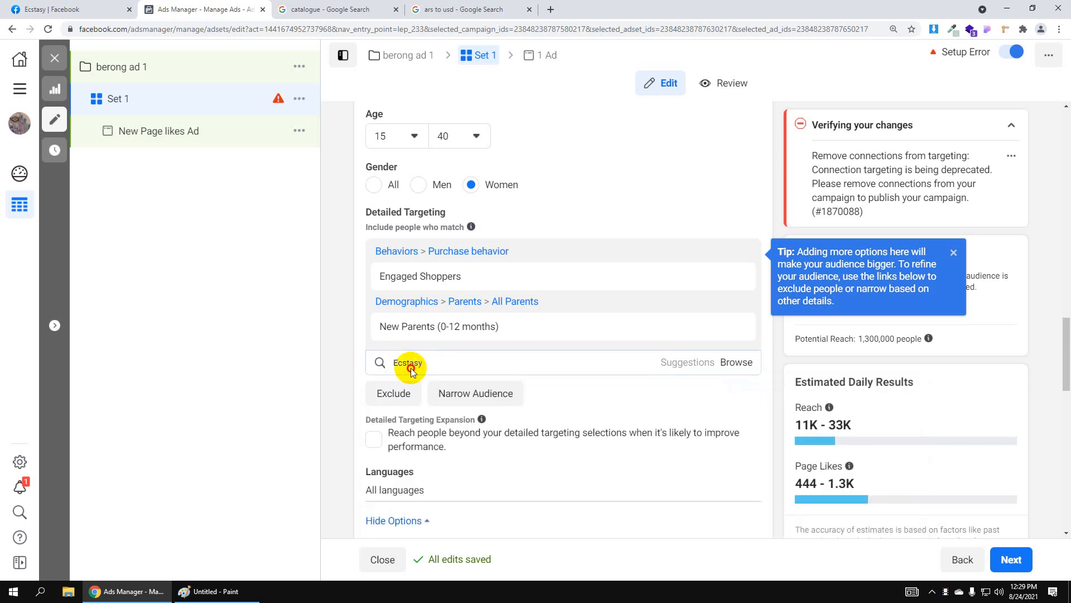
left_click_drag(438, 361, 368, 370)
key("BackSpace")
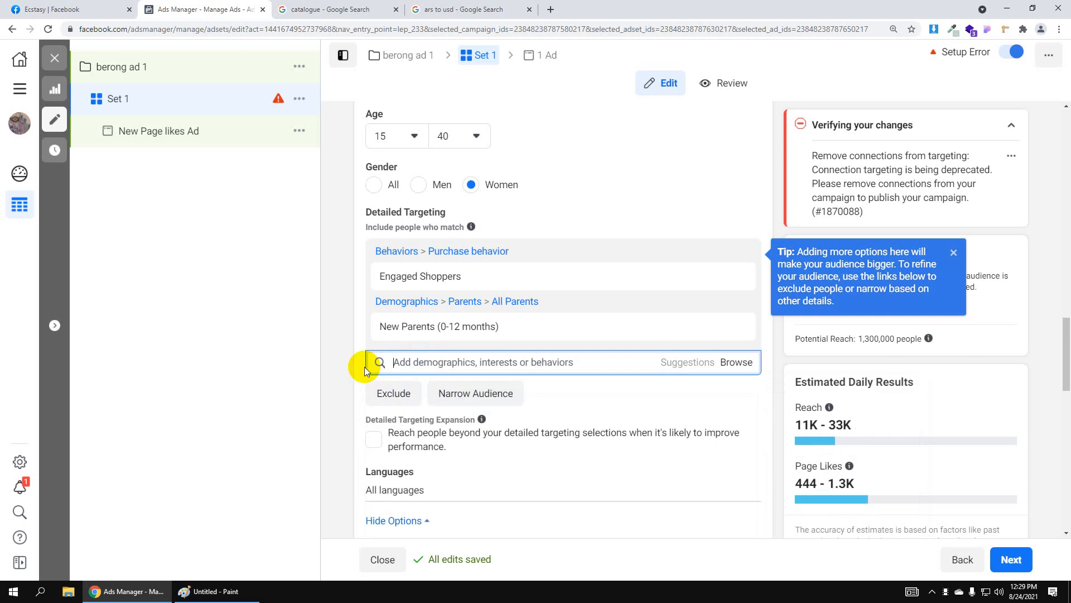
Close the detailed targeting search and review Set 1's remaining audience settings, from targeting expansion and languages to the existing connections
left_click(348, 360)
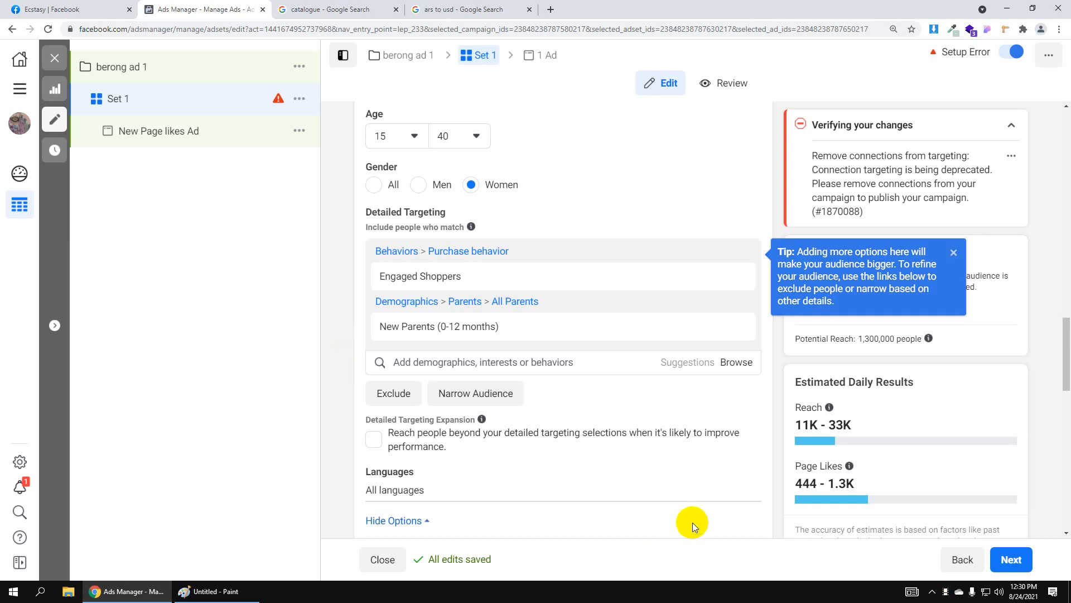
scroll(660, 451, "down", 1)
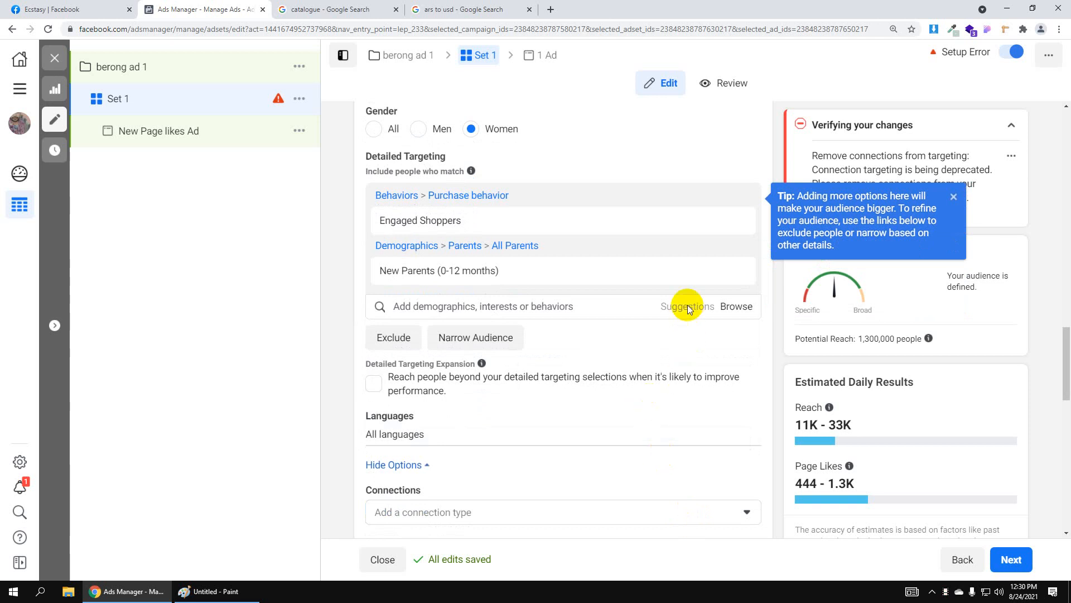
scroll(699, 410, "down", 3)
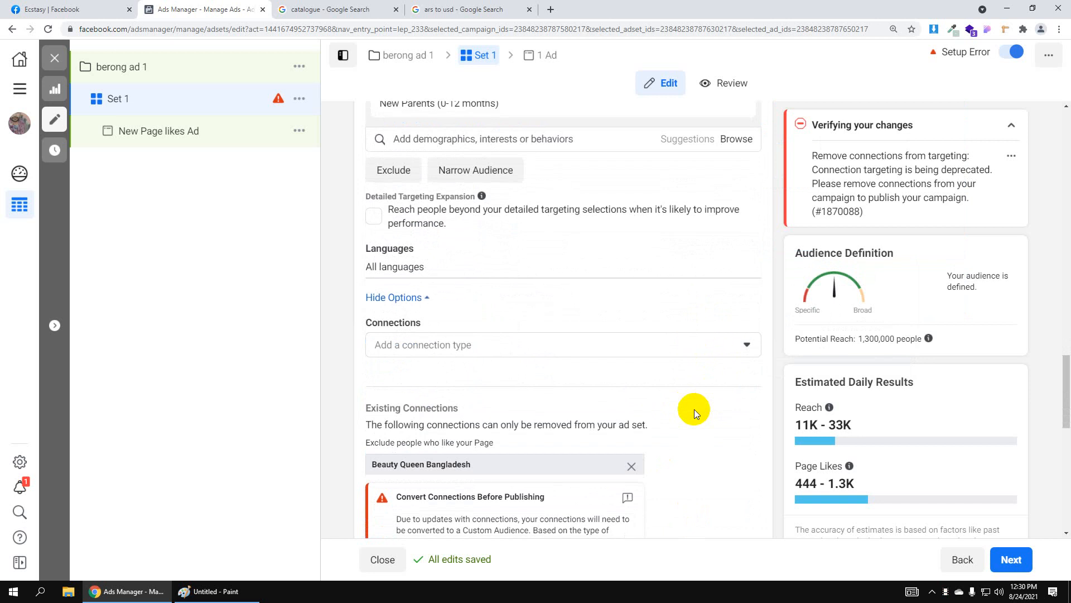
scroll(694, 410, "down", 1)
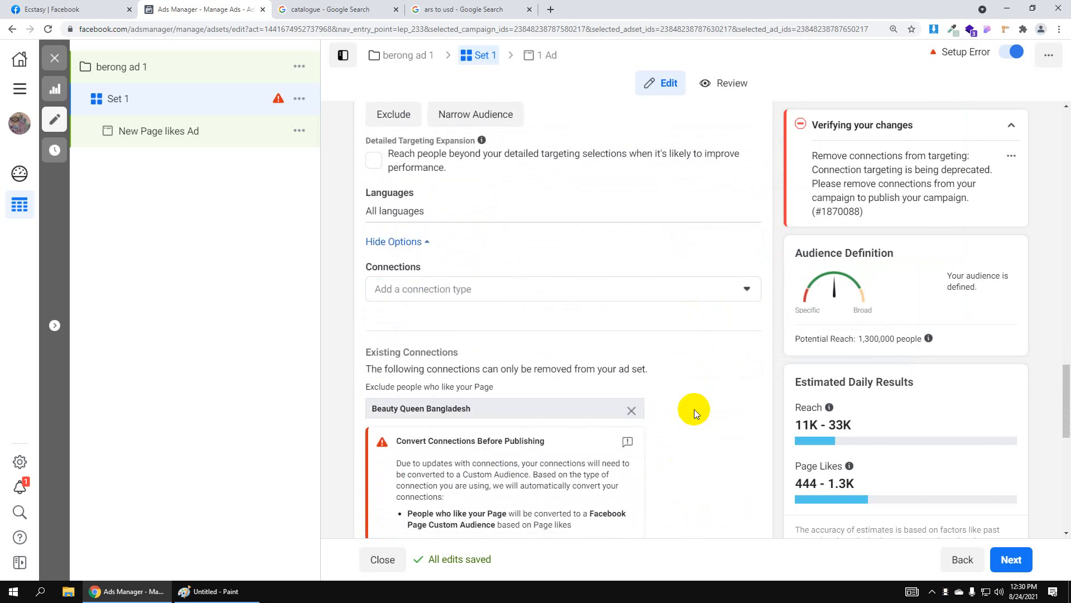
scroll(694, 410, "up", 1)
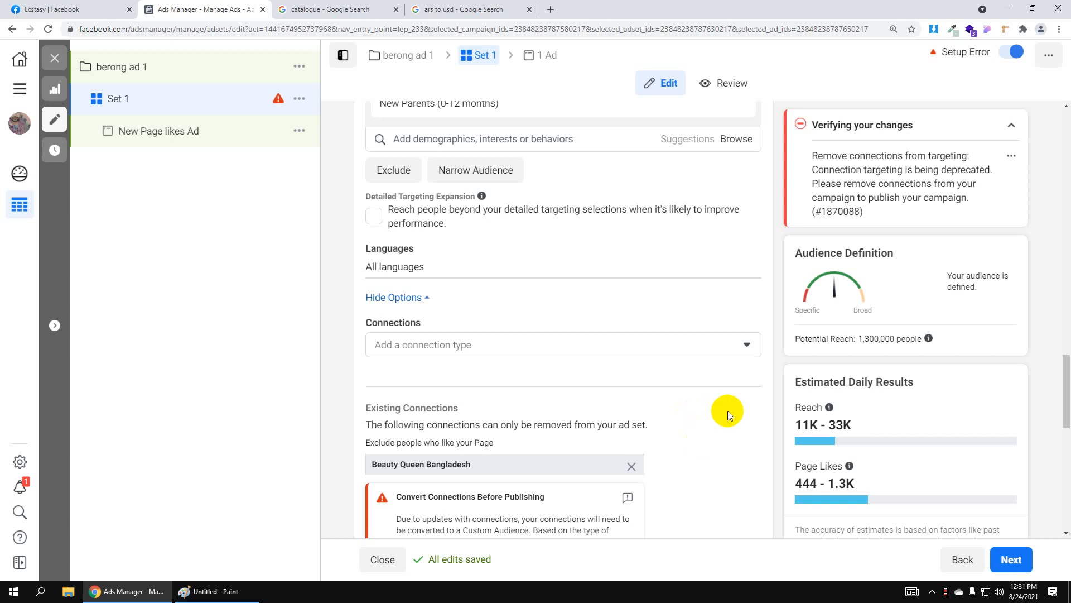
scroll(411, 274, "up", 2)
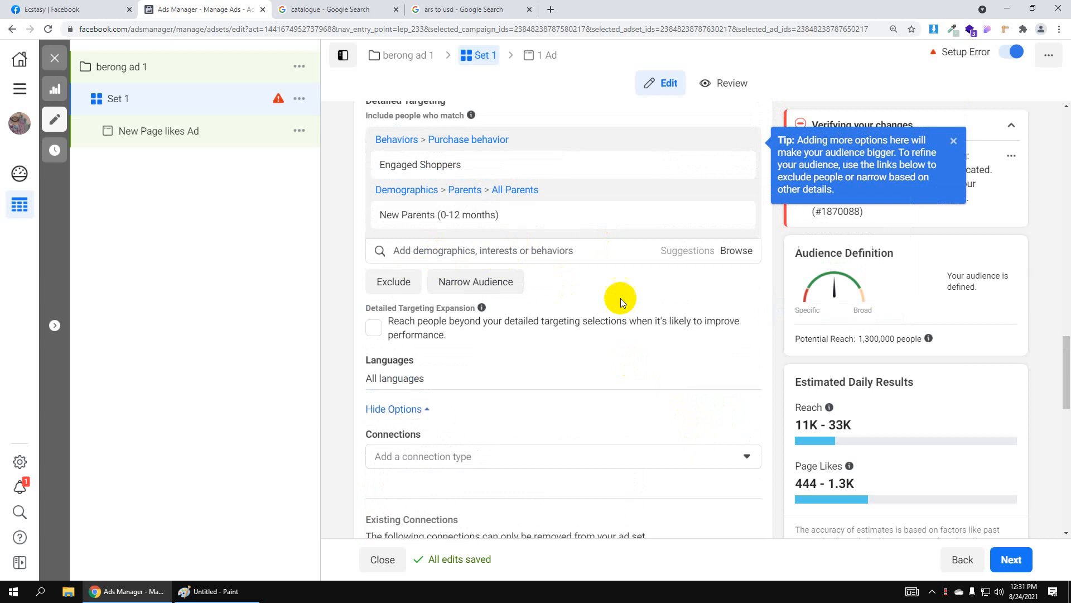
scroll(621, 296, "down", 6)
scroll(623, 294, "down", 1)
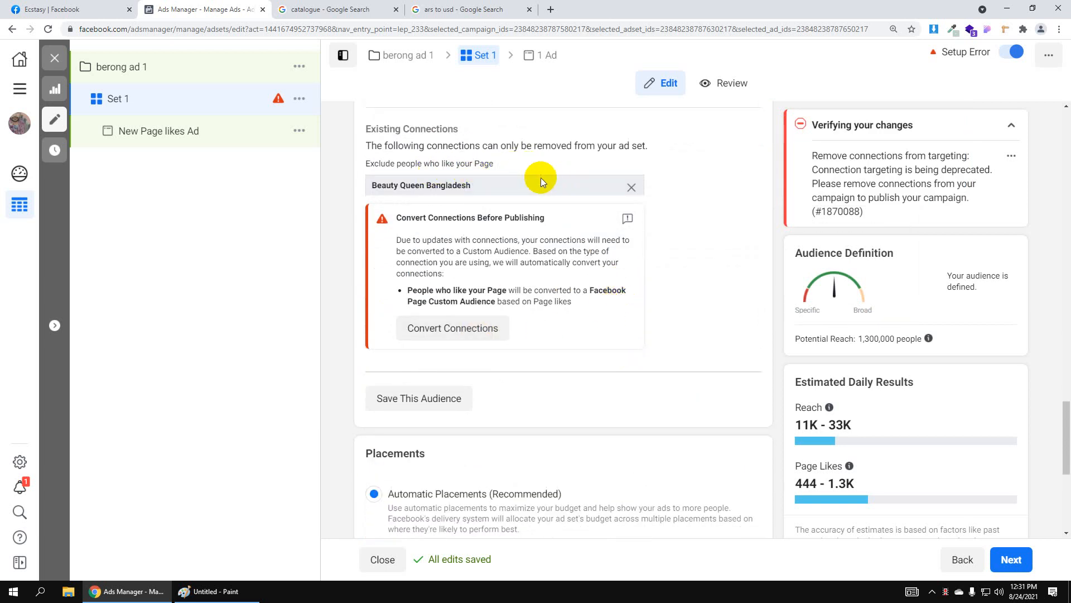
scroll(539, 178, "up", 1)
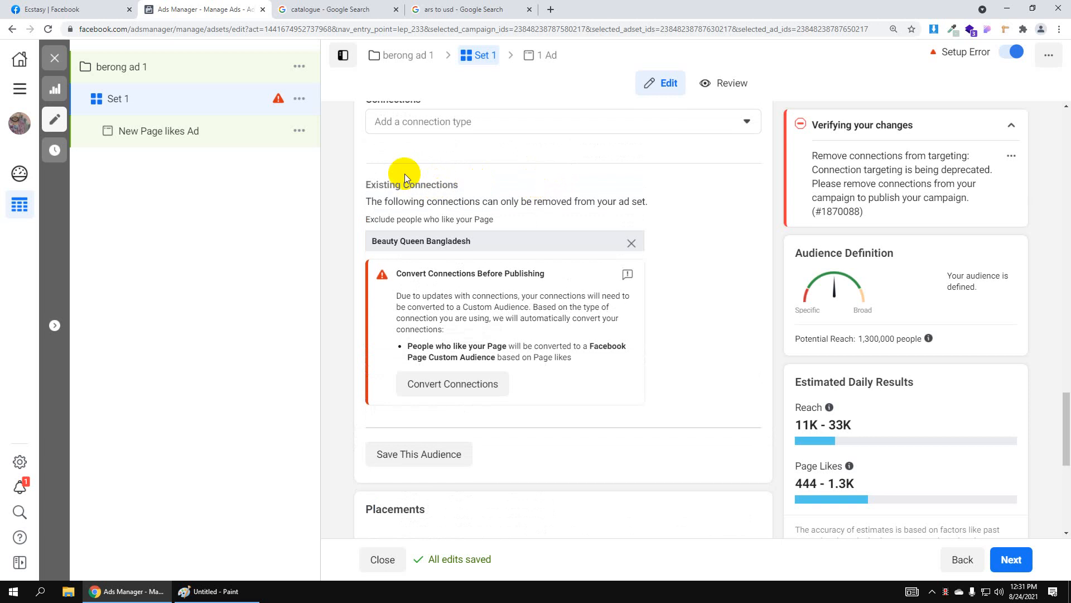
scroll(558, 300, "down", 5)
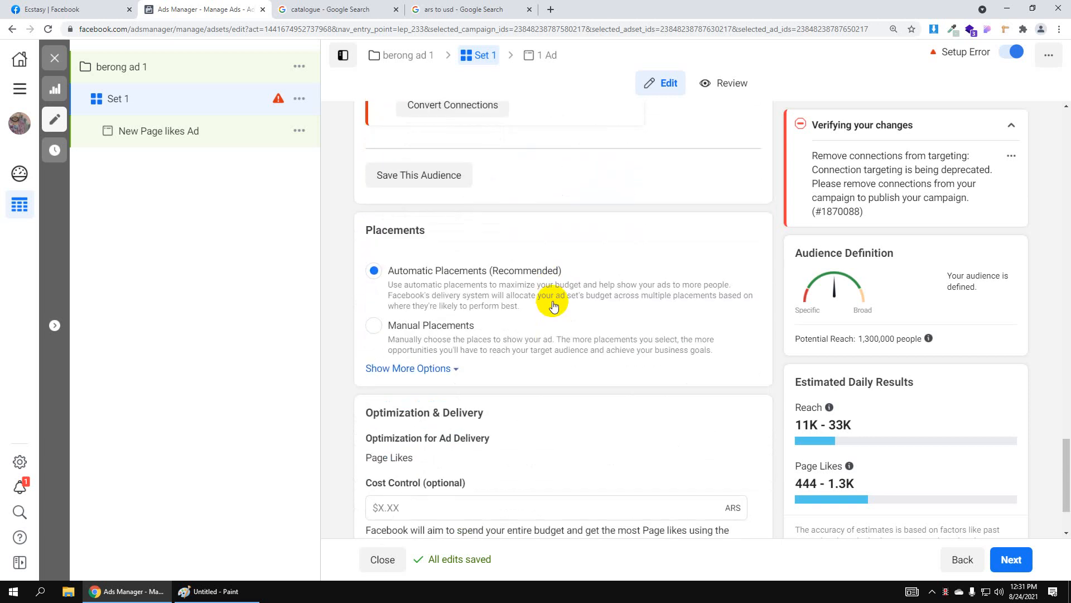
Switch Set 1 to Manual Placements and deselect the Facebook Marketplace placement under Feeds
scroll(547, 301, "down", 2)
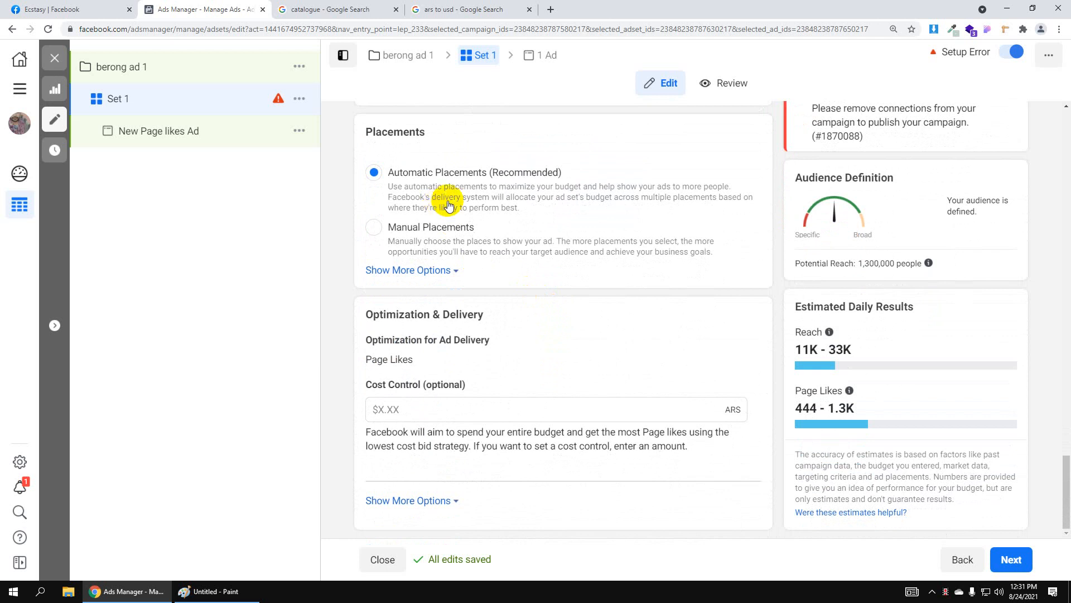
left_click(420, 237)
scroll(517, 232, "down", 1)
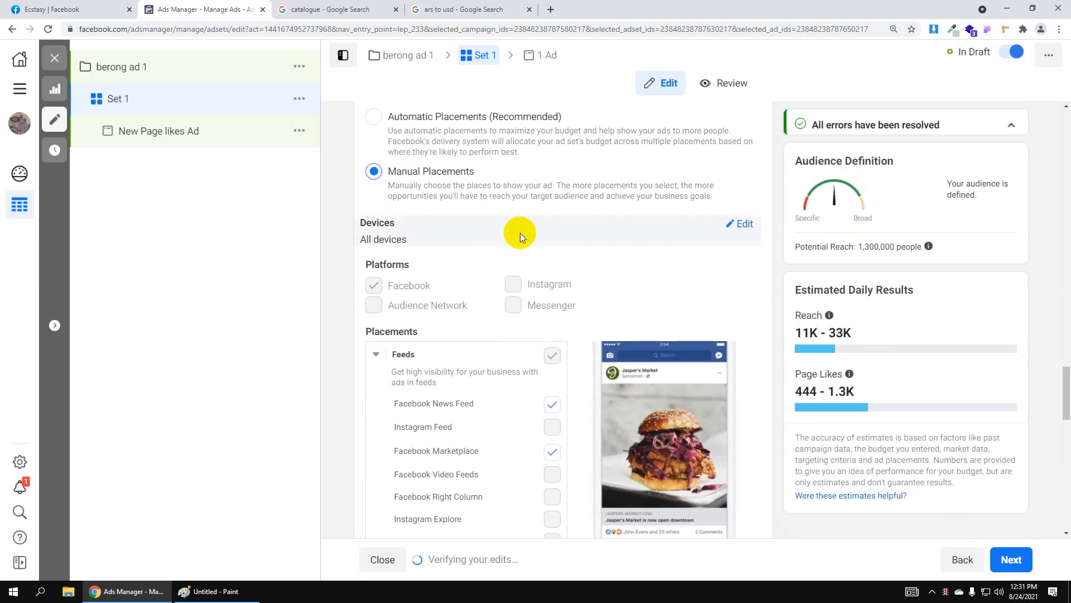
scroll(511, 227, "down", 1)
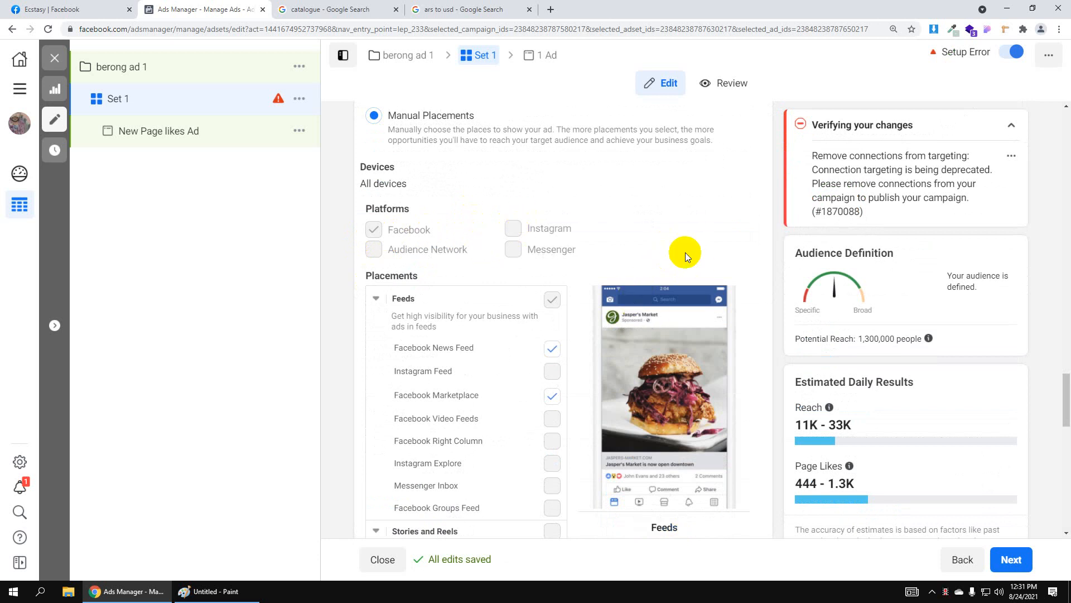
scroll(621, 263, "down", 2)
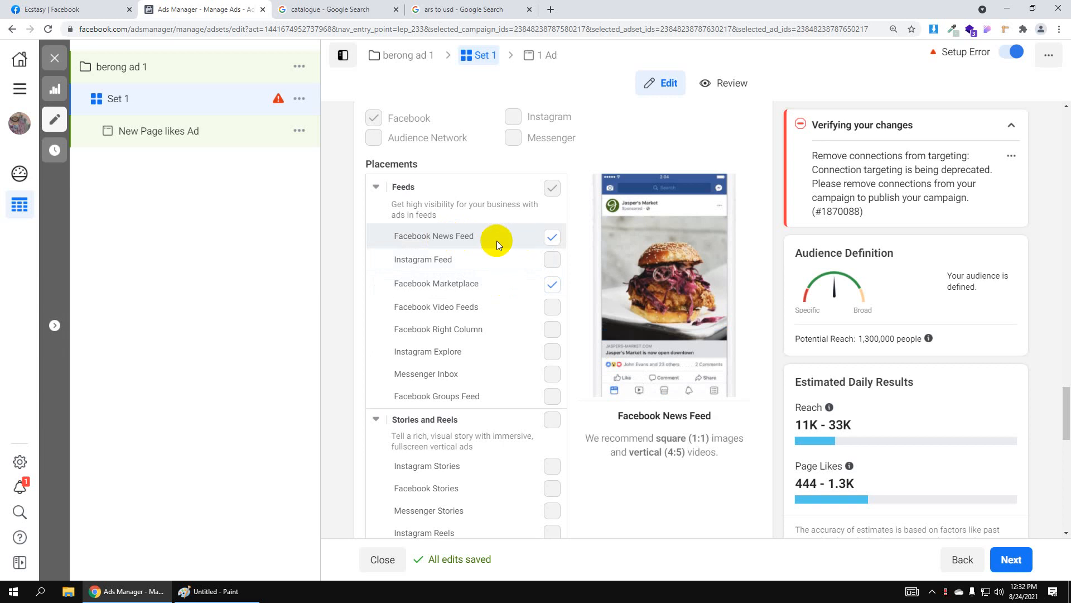
left_click(551, 285)
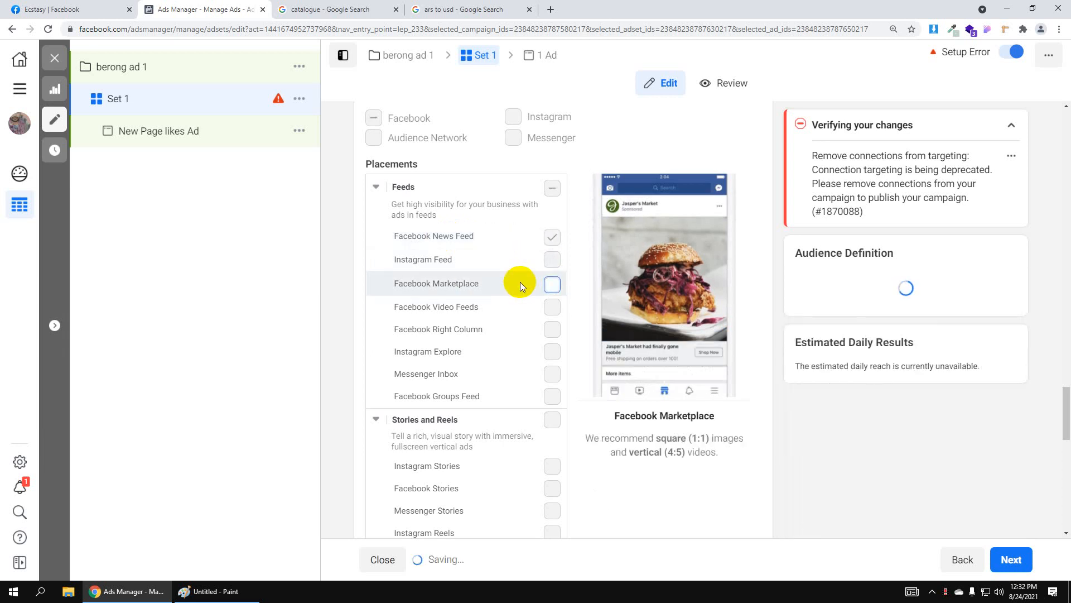
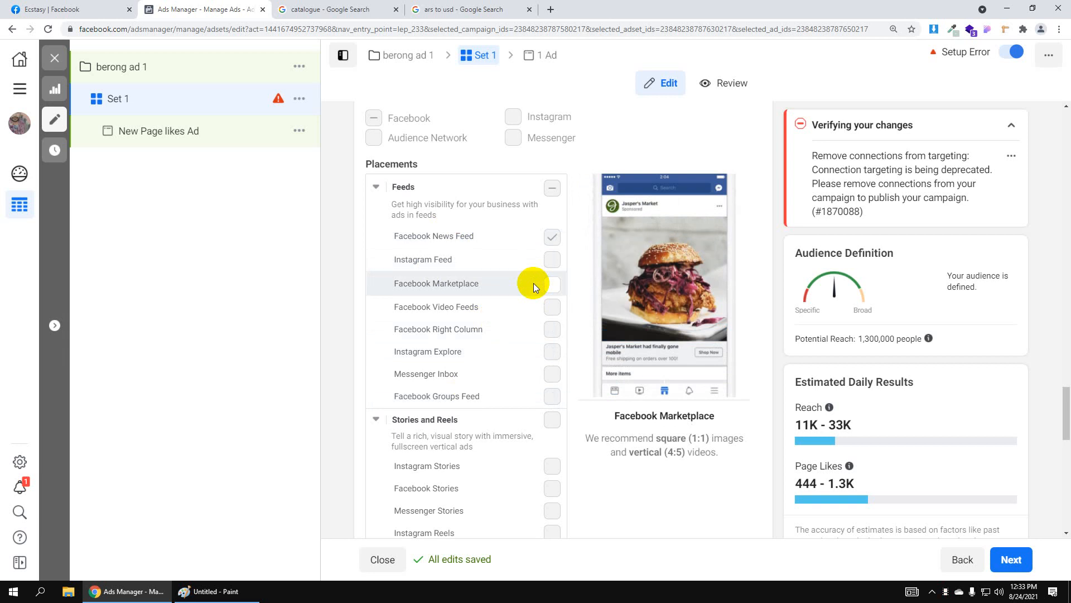
Examine the other Feeds, Stories and Reels, In-Stream and Search placements in the manual placement list
scroll(533, 283, "down", 1)
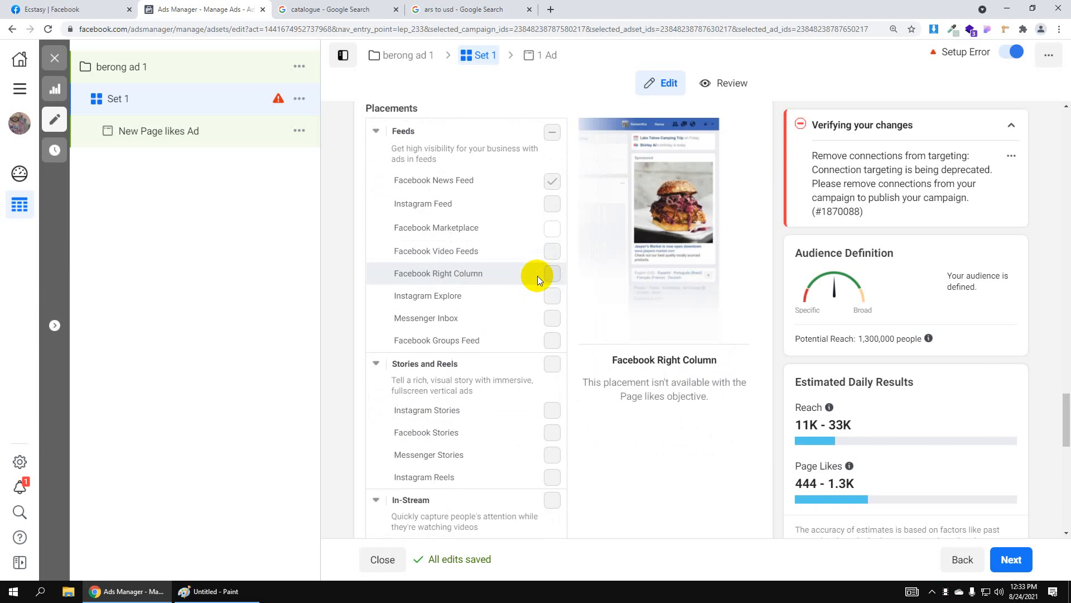
scroll(537, 276, "down", 1)
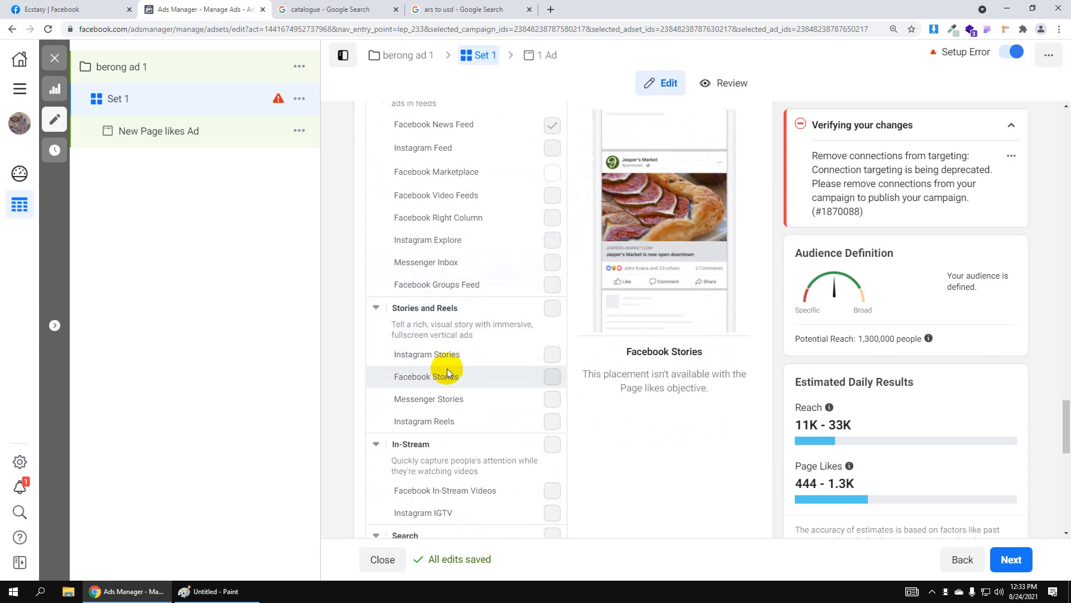
scroll(471, 345, "down", 1)
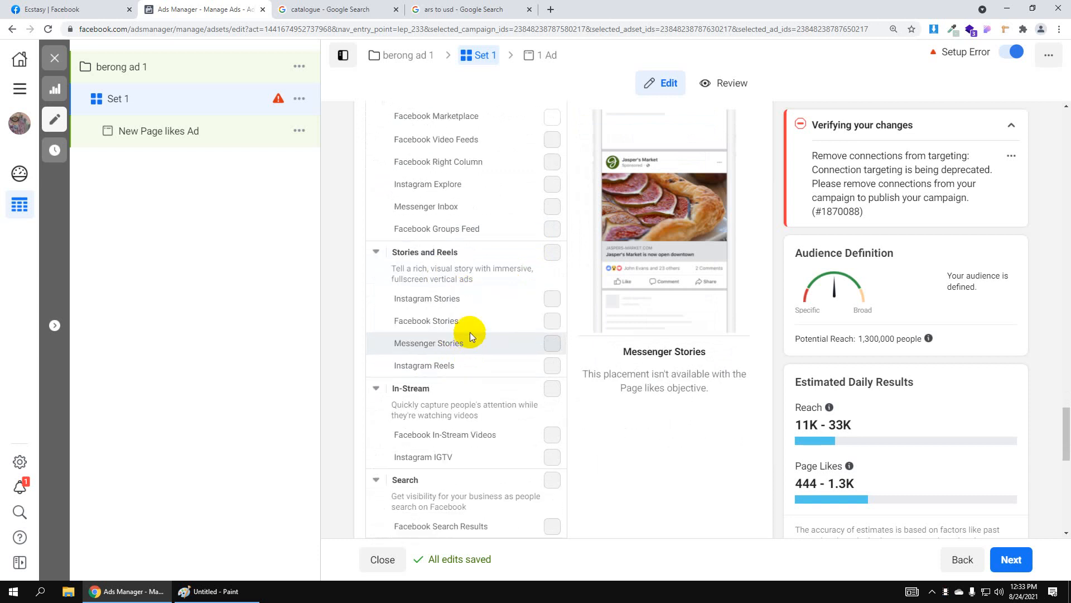
scroll(560, 297, "down", 2)
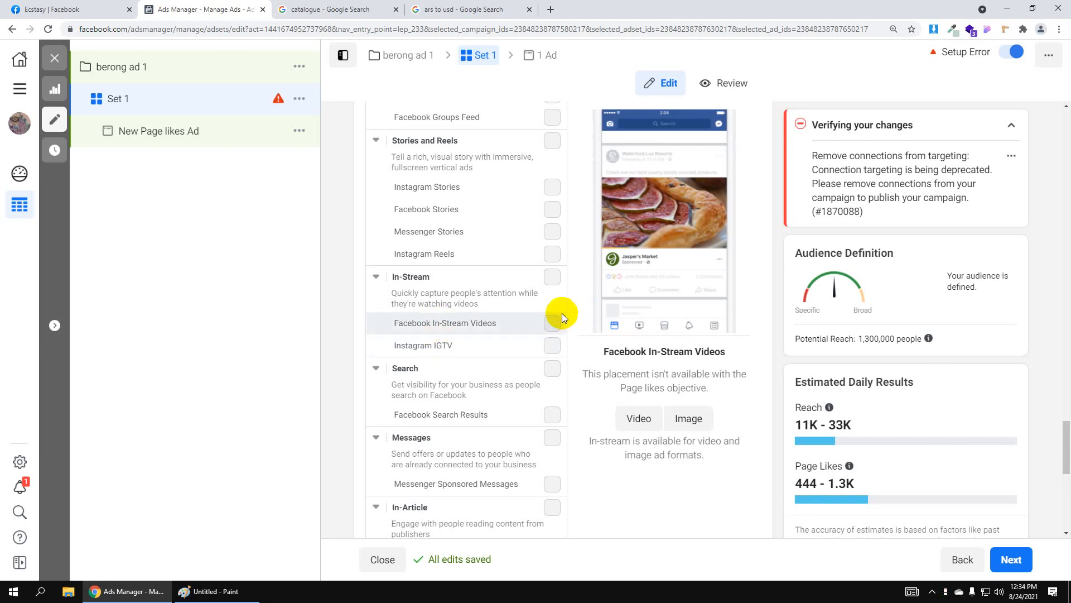
scroll(539, 327, "down", 1)
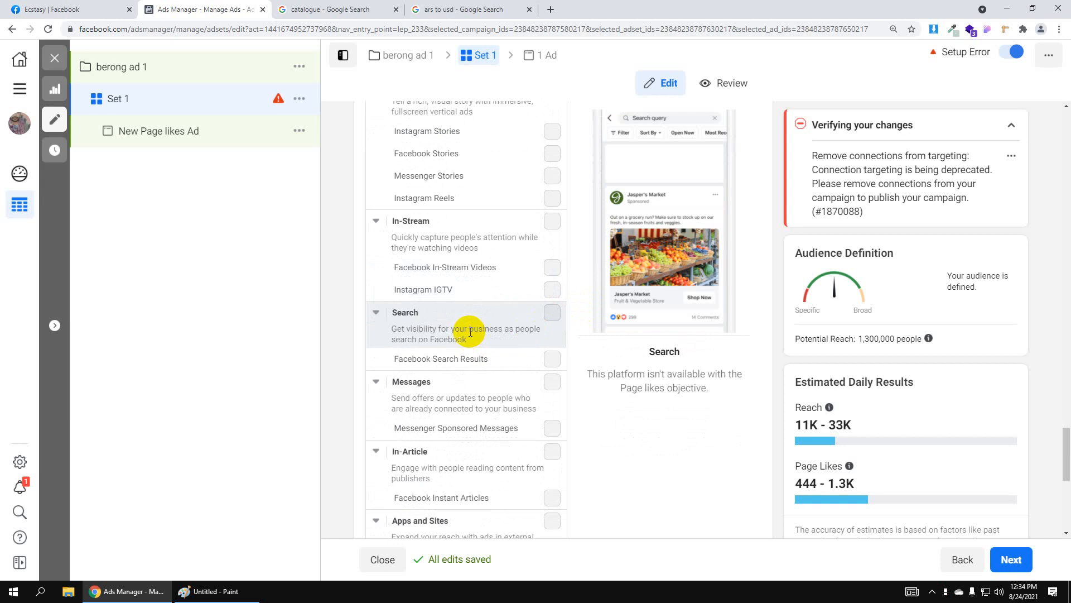
Switch to Facebook, go back to the "ecstasy" search results and look through them as an example of the search placement
left_click(89, 9)
left_click(11, 29)
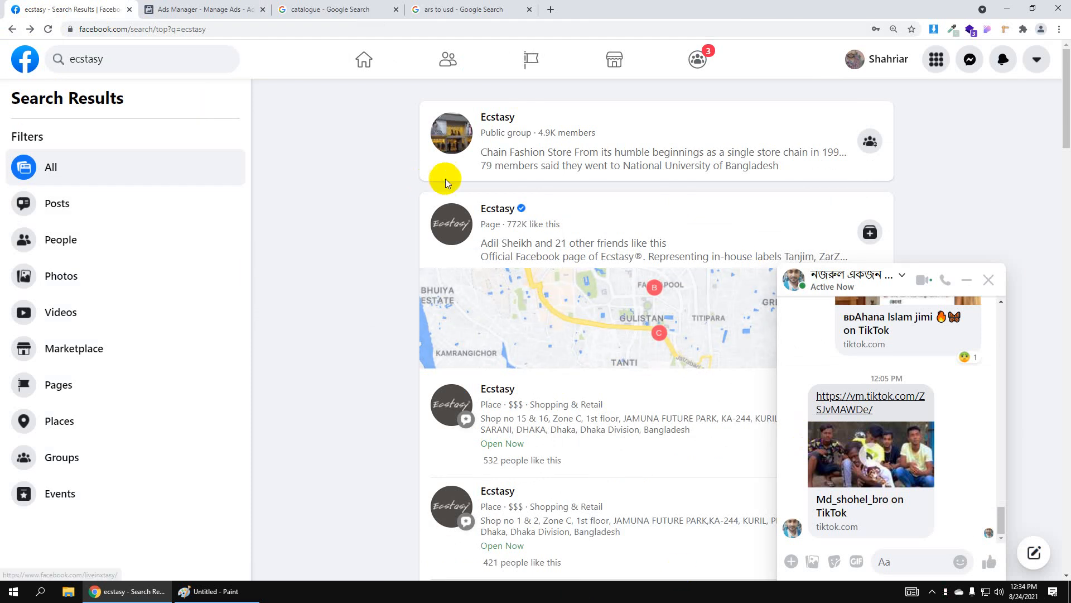
scroll(598, 306, "down", 6)
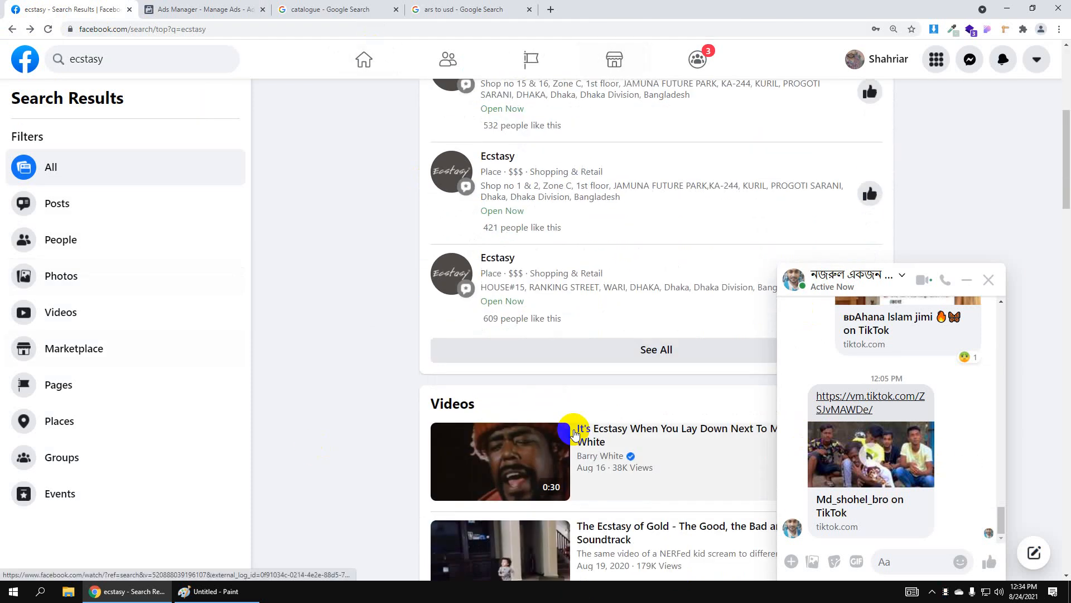
scroll(574, 430, "up", 3)
scroll(575, 430, "up", 3)
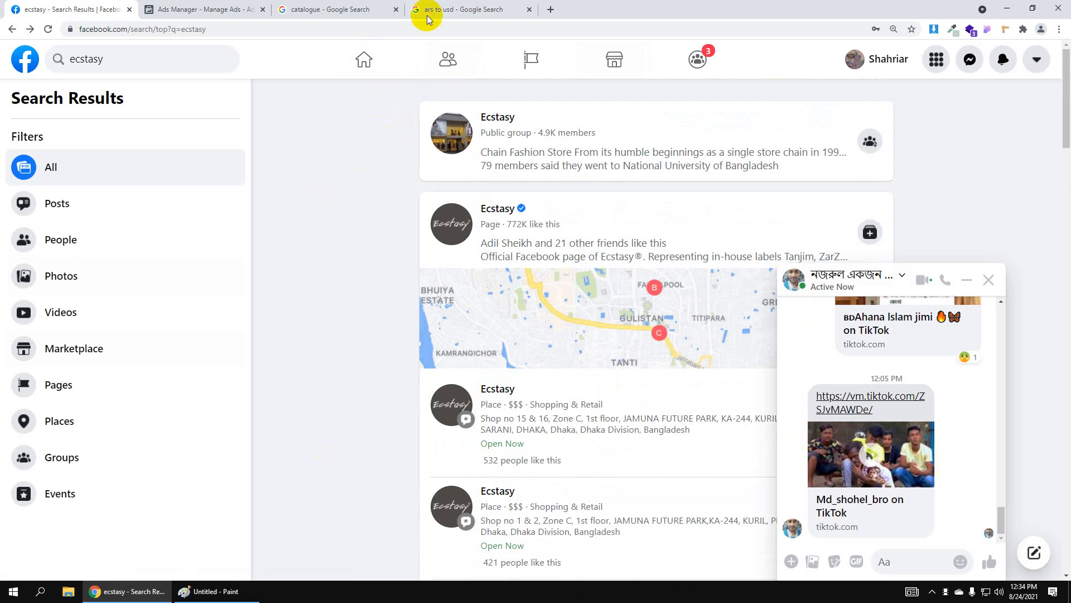
Return to Ads Manager and examine the Search, Messages, In-Article, and Apps and Sites placements
left_click(178, 7)
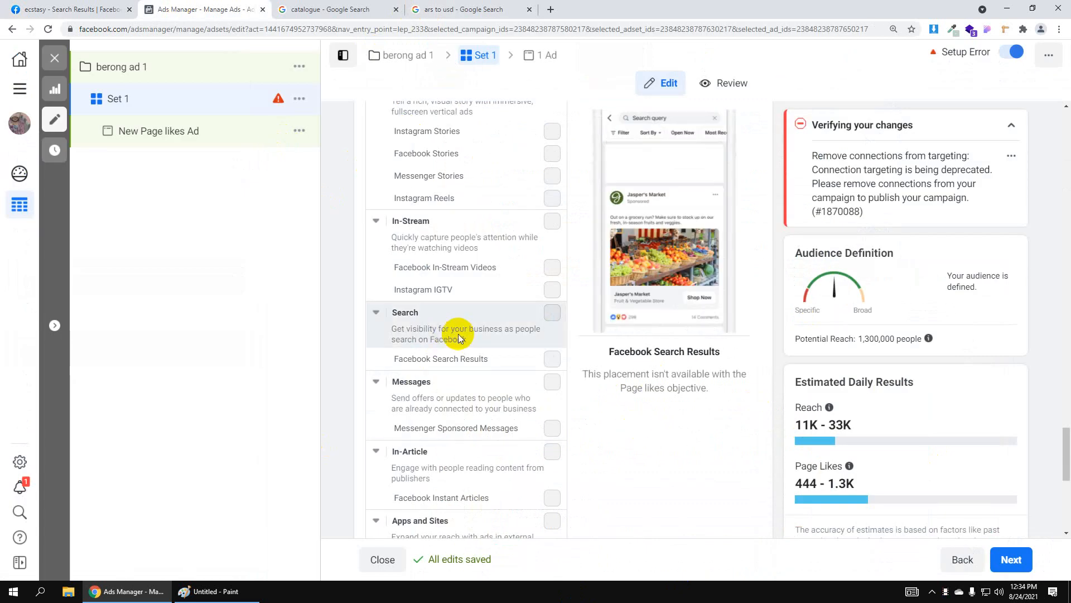
scroll(489, 302, "down", 1)
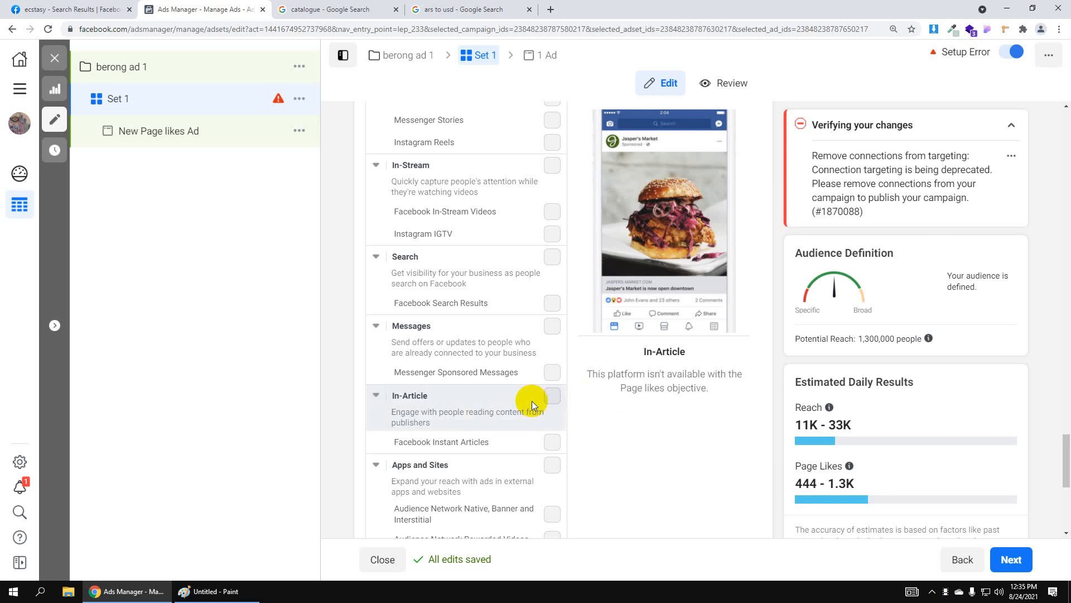
scroll(531, 401, "down", 2)
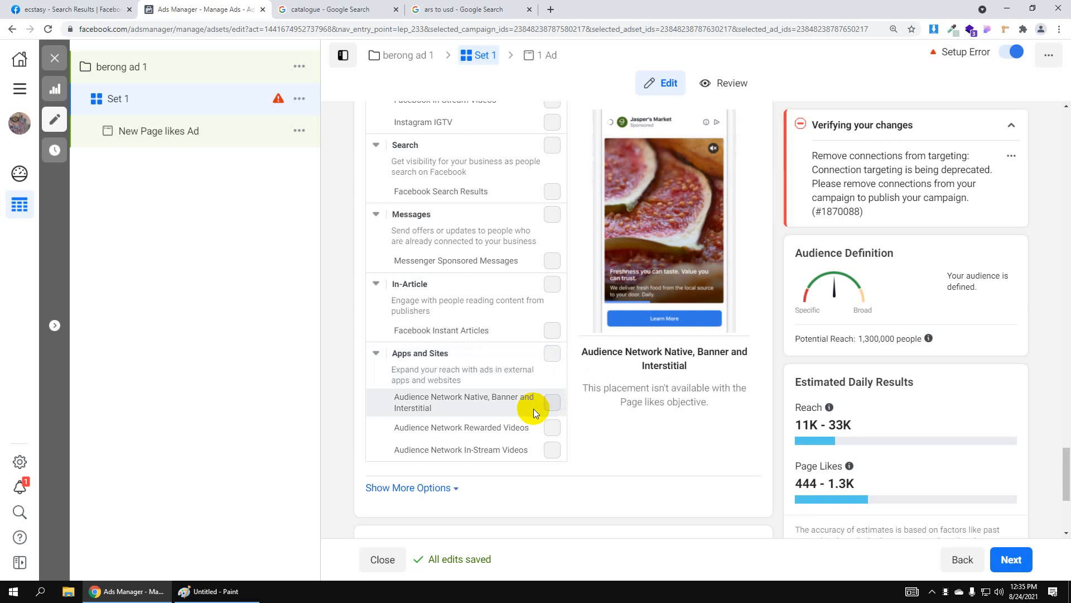
scroll(535, 398, "down", 1)
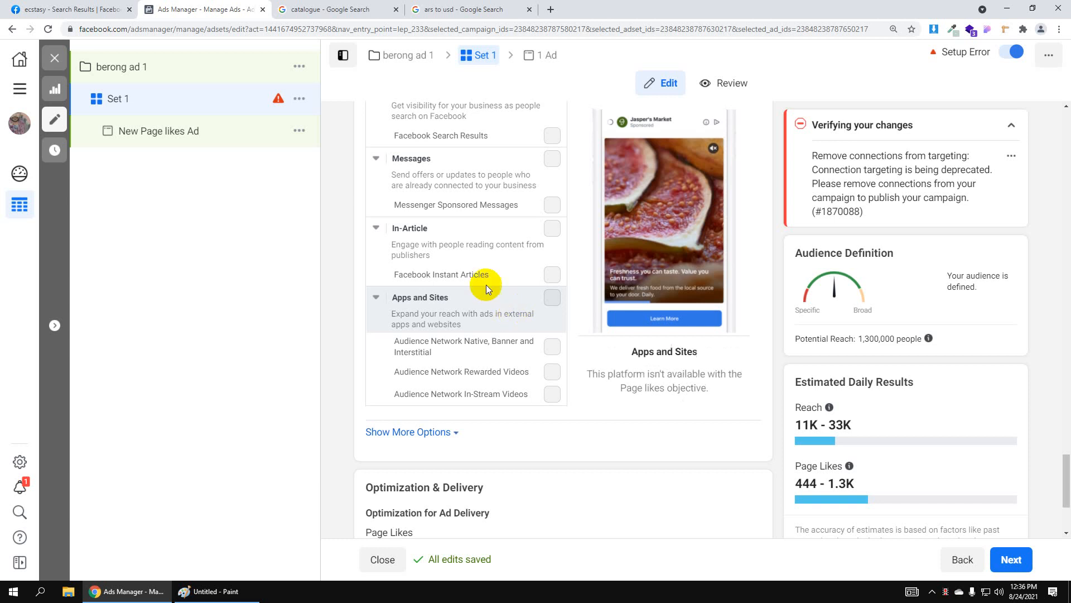
Go back to the Feeds placements and review the list again through Stories and Reels, In-Stream and Search
scroll(452, 333, "up", 7)
scroll(459, 334, "up", 5)
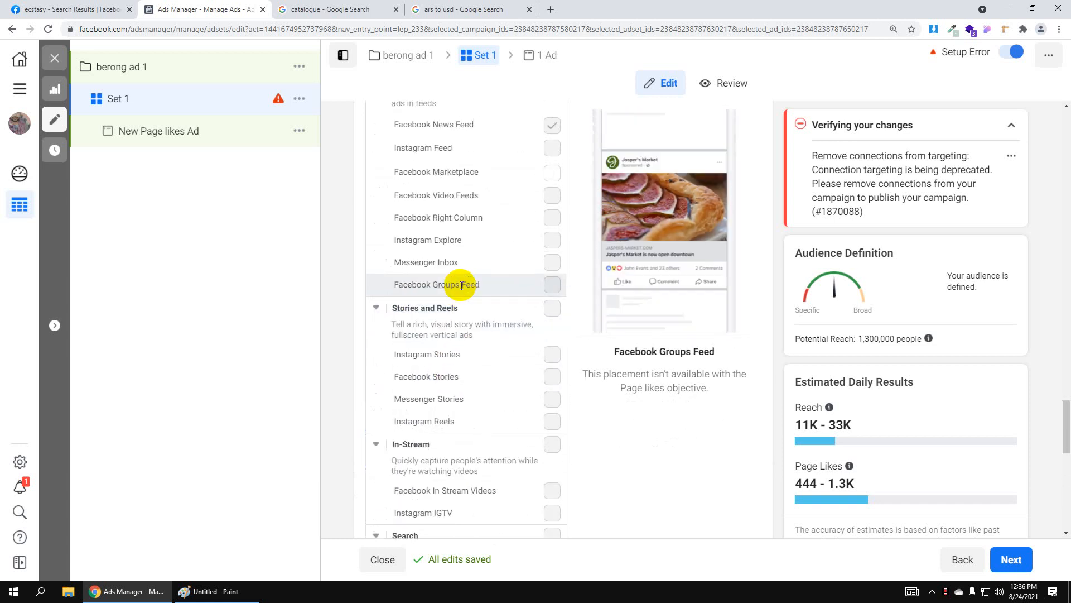
scroll(466, 306, "down", 1)
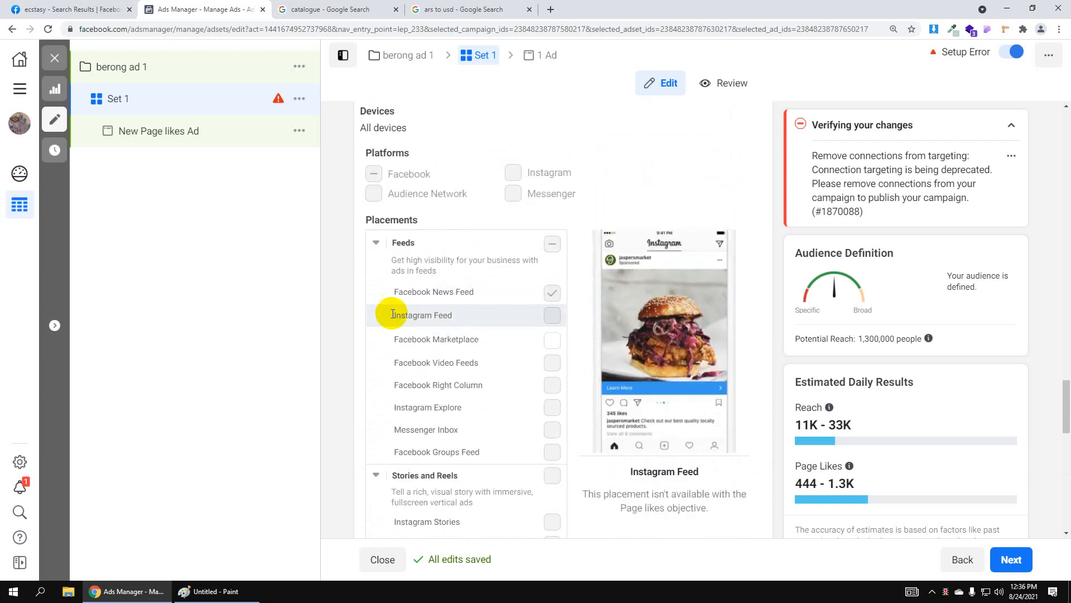
scroll(469, 297, "down", 5)
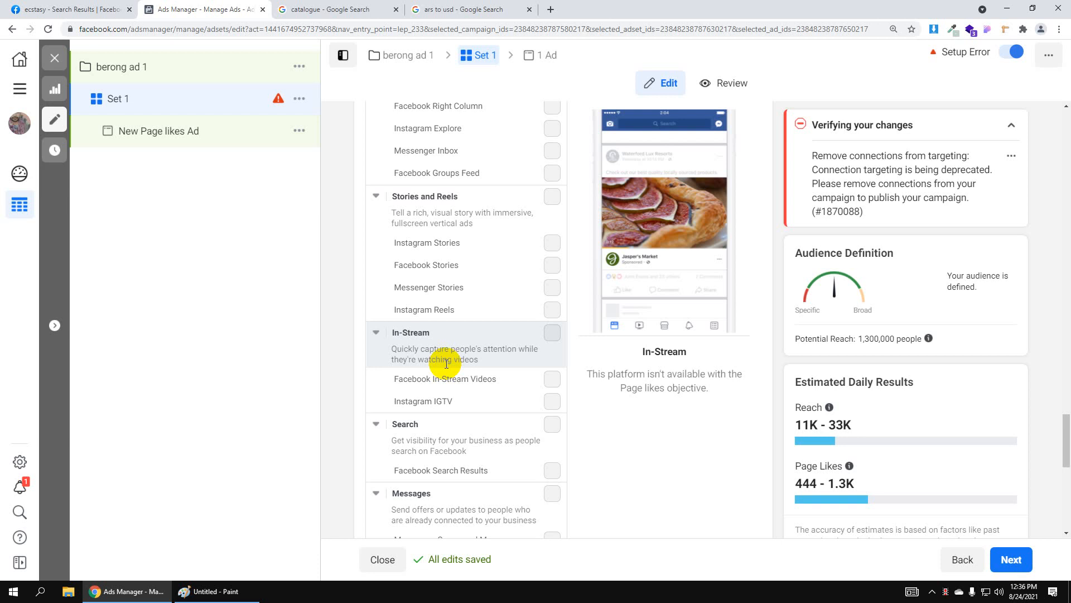
scroll(487, 401, "down", 1)
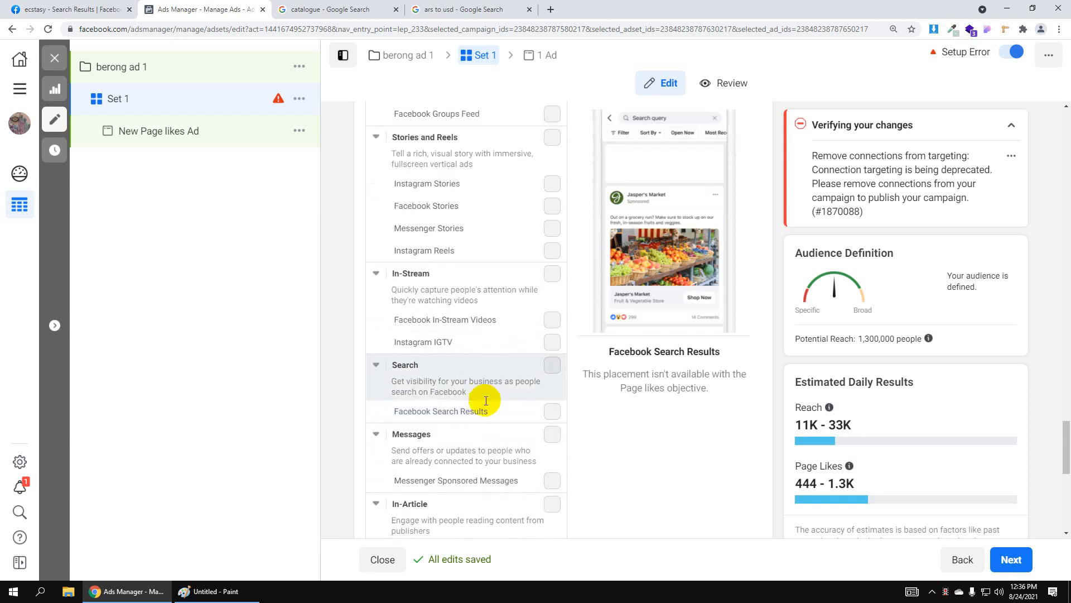
scroll(485, 401, "down", 1)
scroll(480, 279, "up", 2)
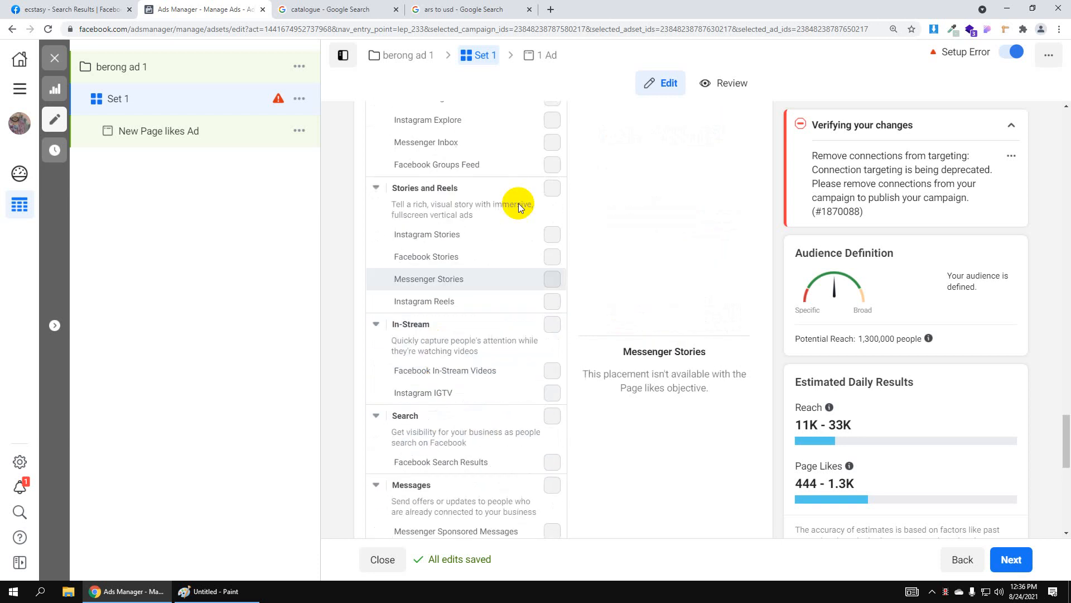
Review the last placements and Set 1's Optimization & Delivery section, including the optional cost control
scroll(505, 289, "down", 8)
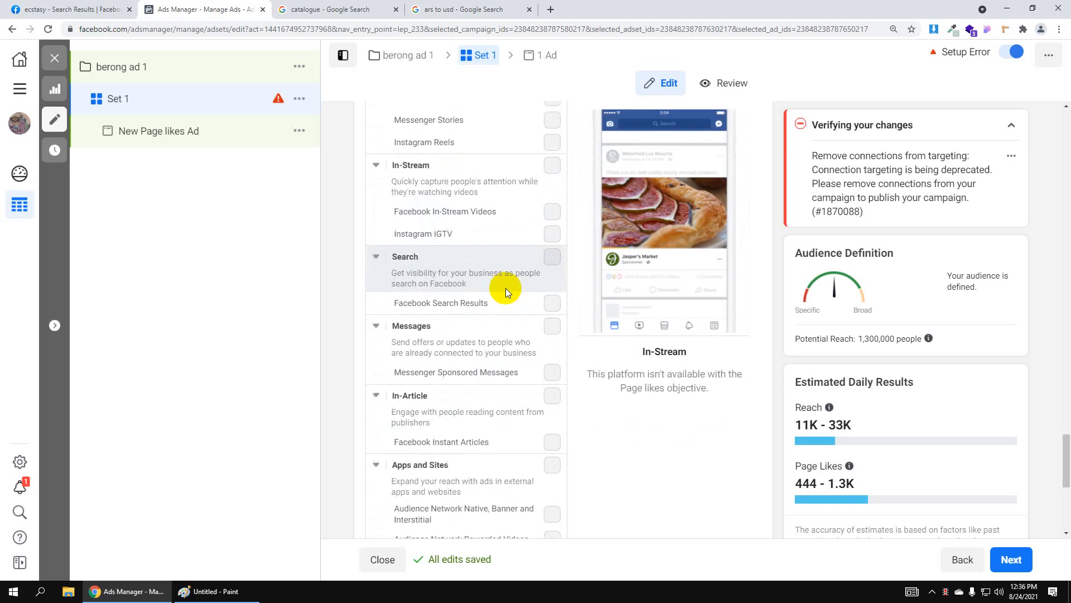
scroll(551, 286, "down", 1)
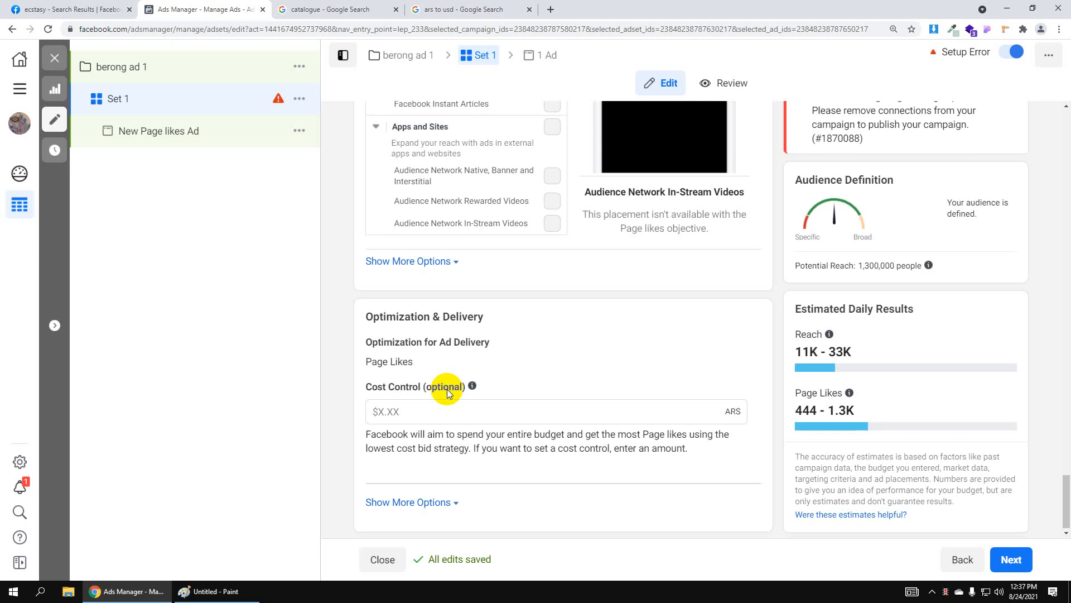
scroll(762, 353, "up", 1)
scroll(762, 354, "up", 2)
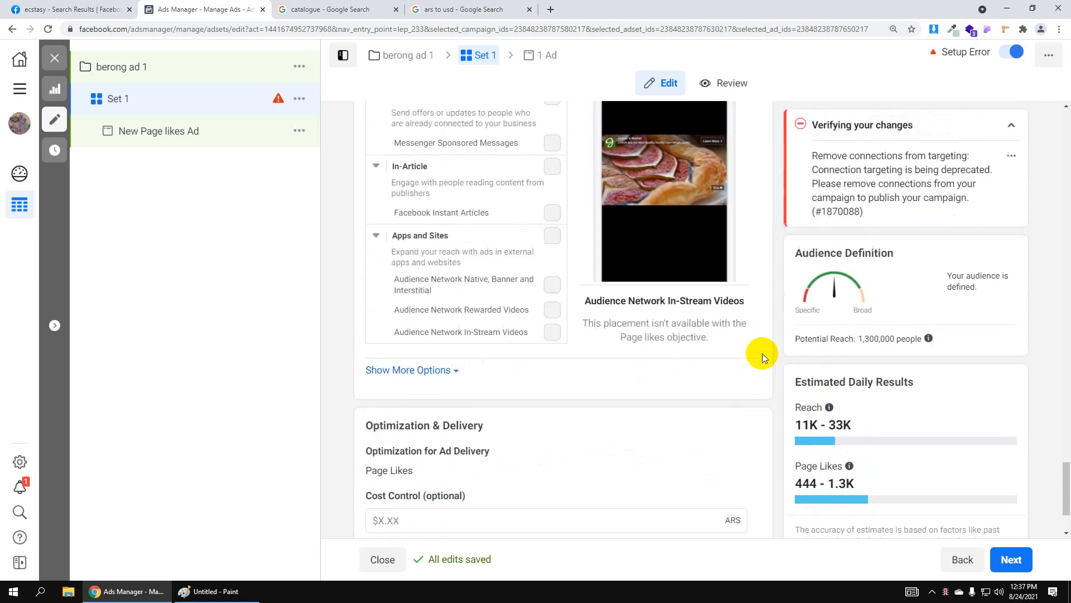
Review Set 1's Optimization & Delivery section once more and continue to the New Page likes Ad
scroll(766, 362, "down", 3)
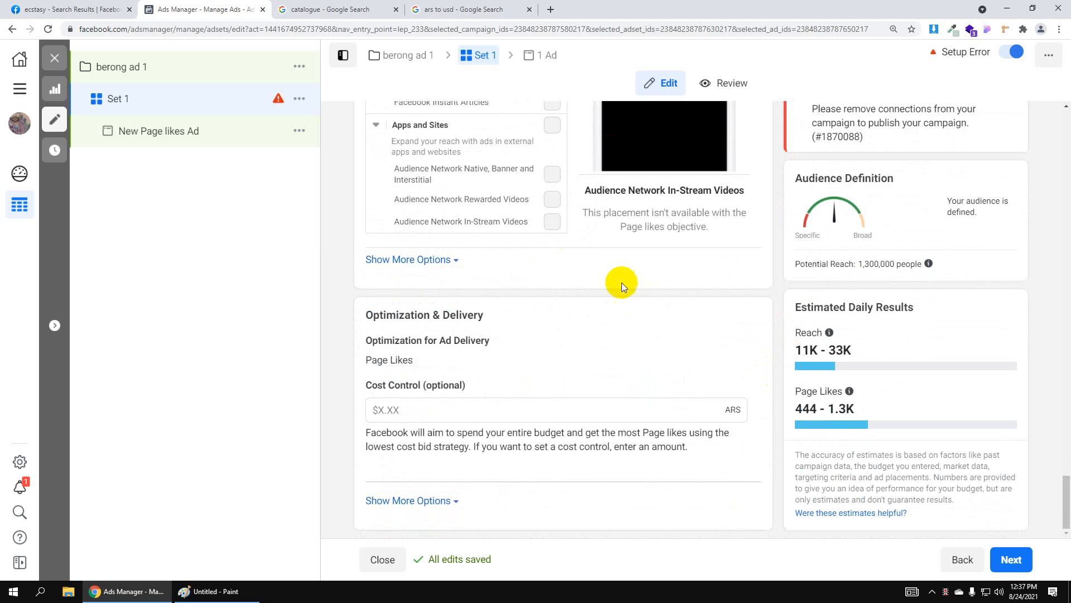
scroll(621, 282, "up", 1)
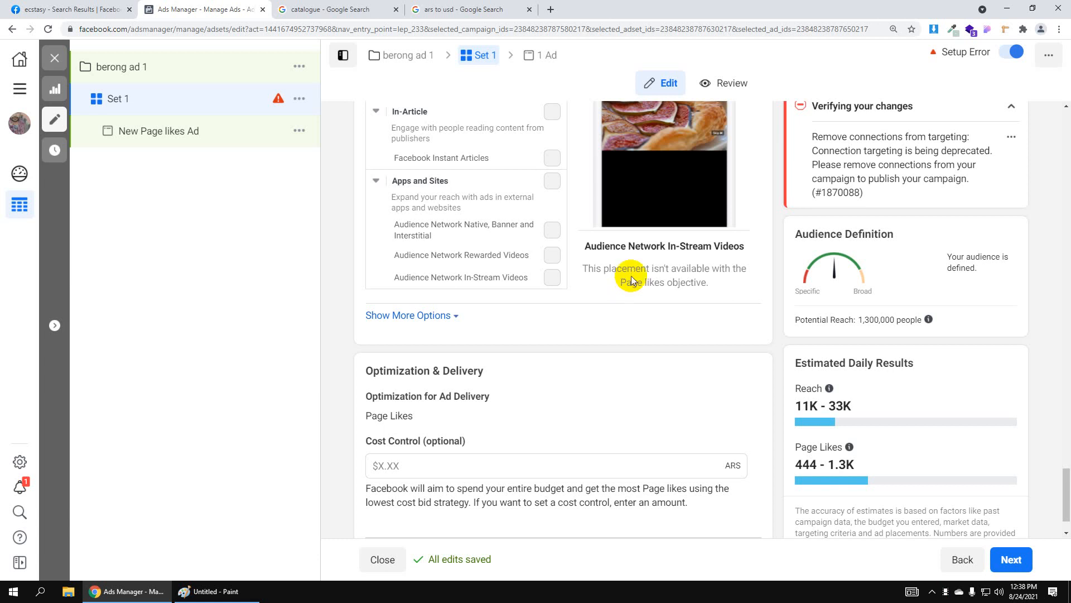
scroll(613, 195, "up", 1)
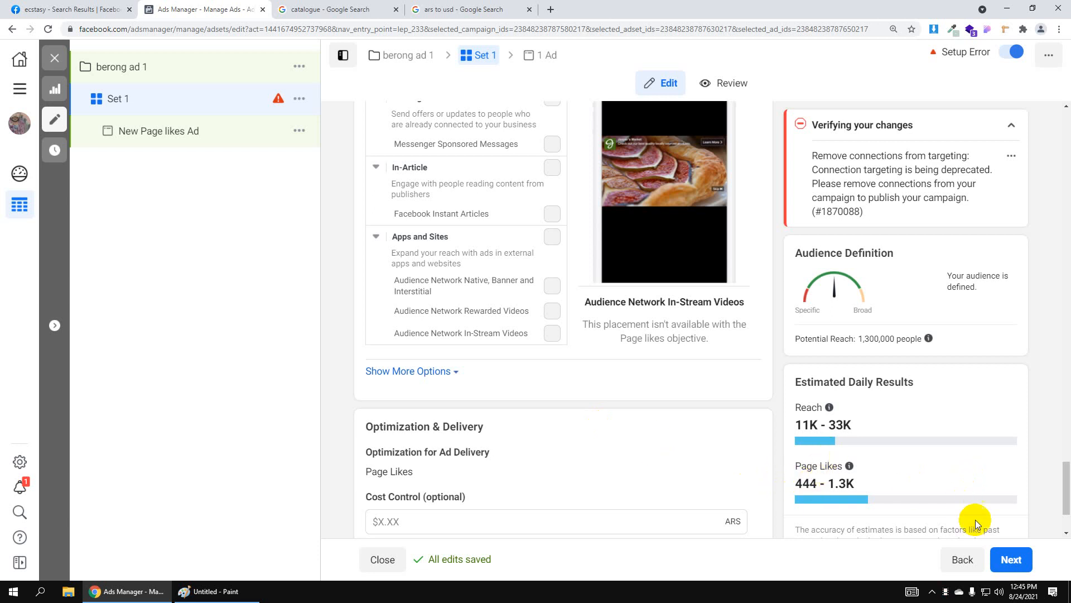
left_click(1010, 559)
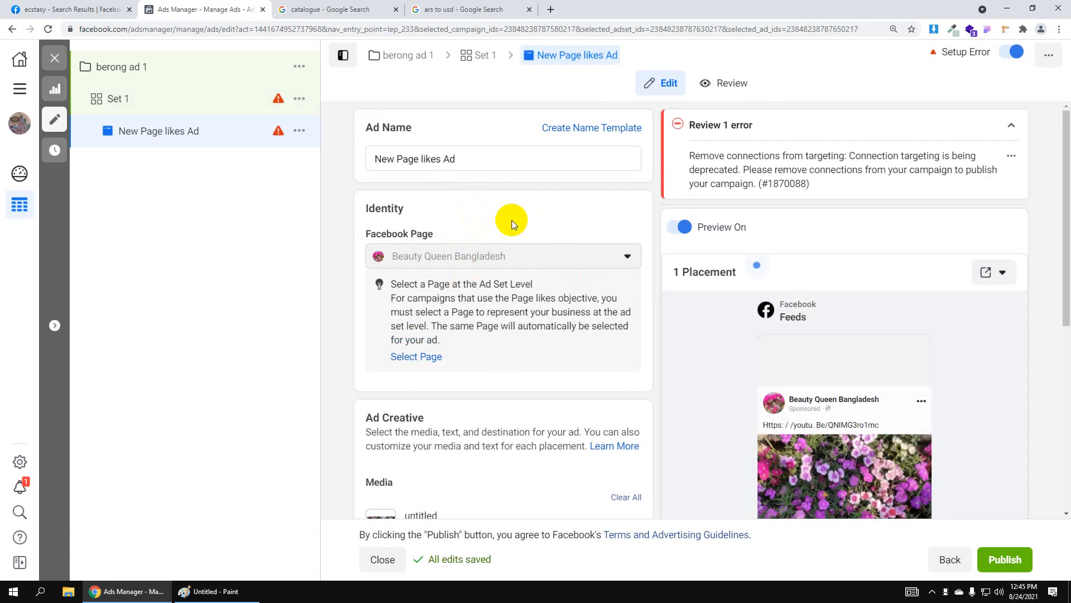
Start publishing the draft items to view the account currency choices, cancel without saving, and close the ad editor with the drafts unpublished
left_click(55, 59)
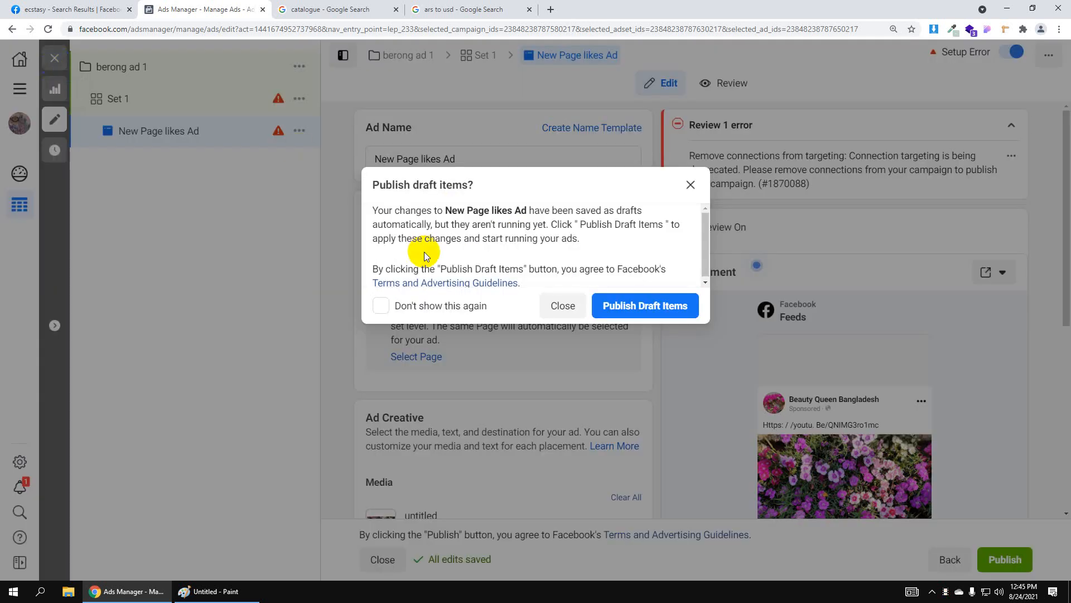
left_click(627, 310)
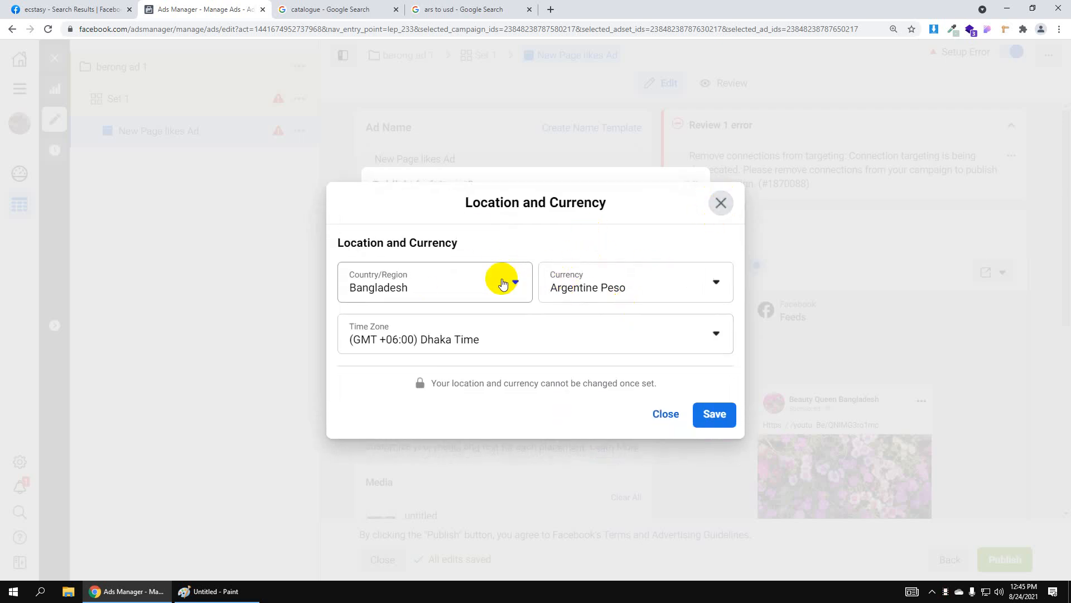
left_click(641, 294)
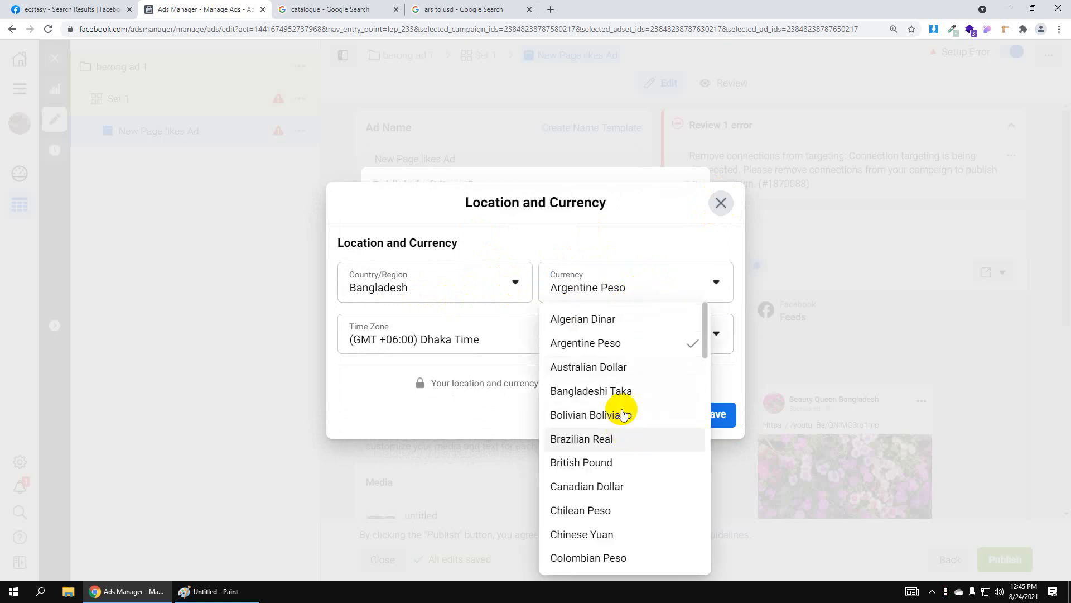
left_click(720, 203)
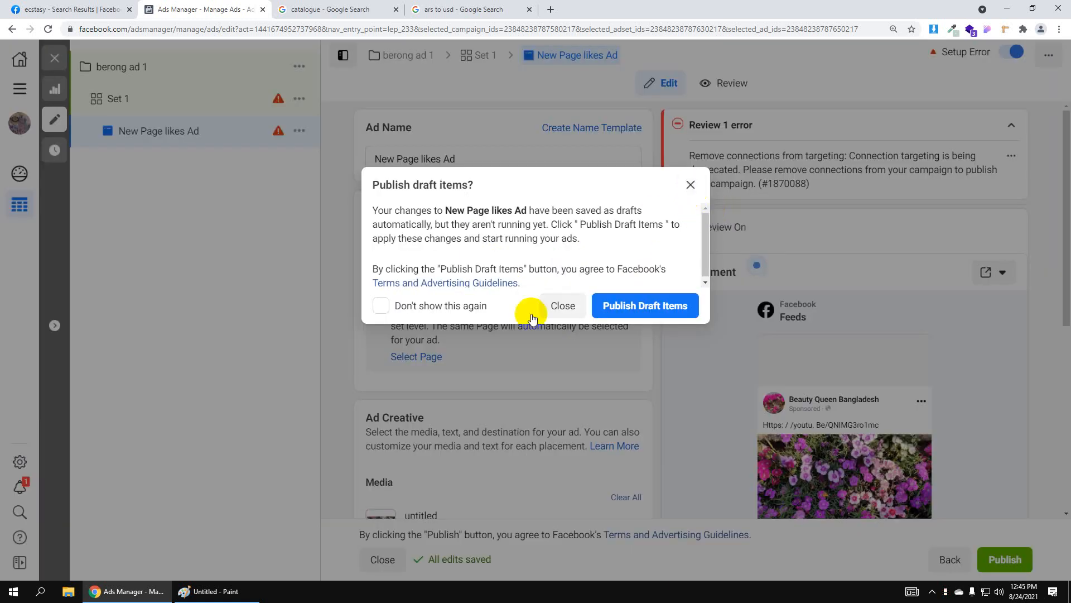
left_click(557, 302)
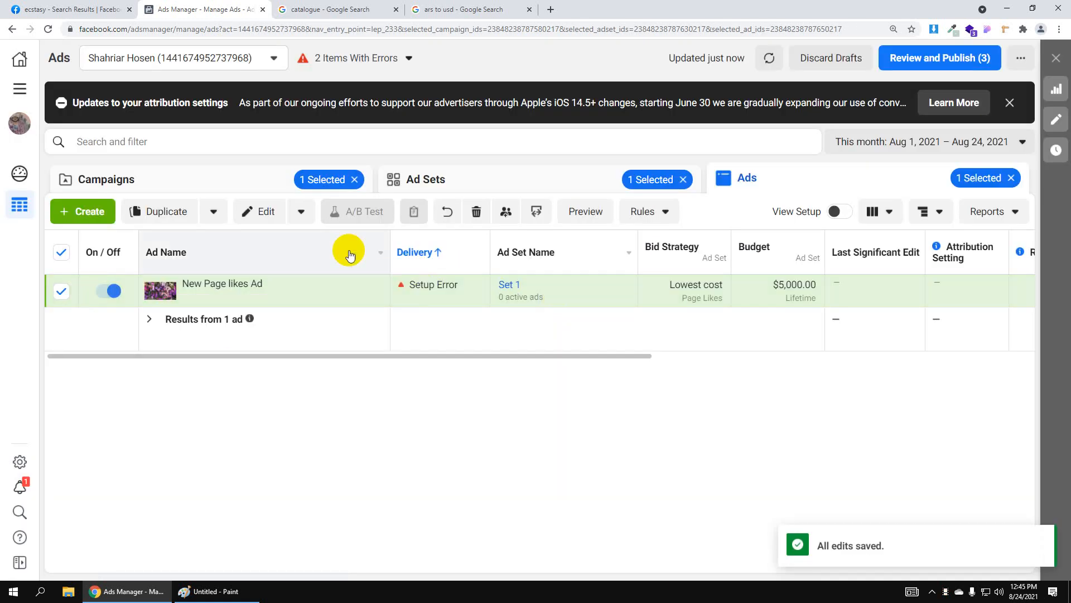